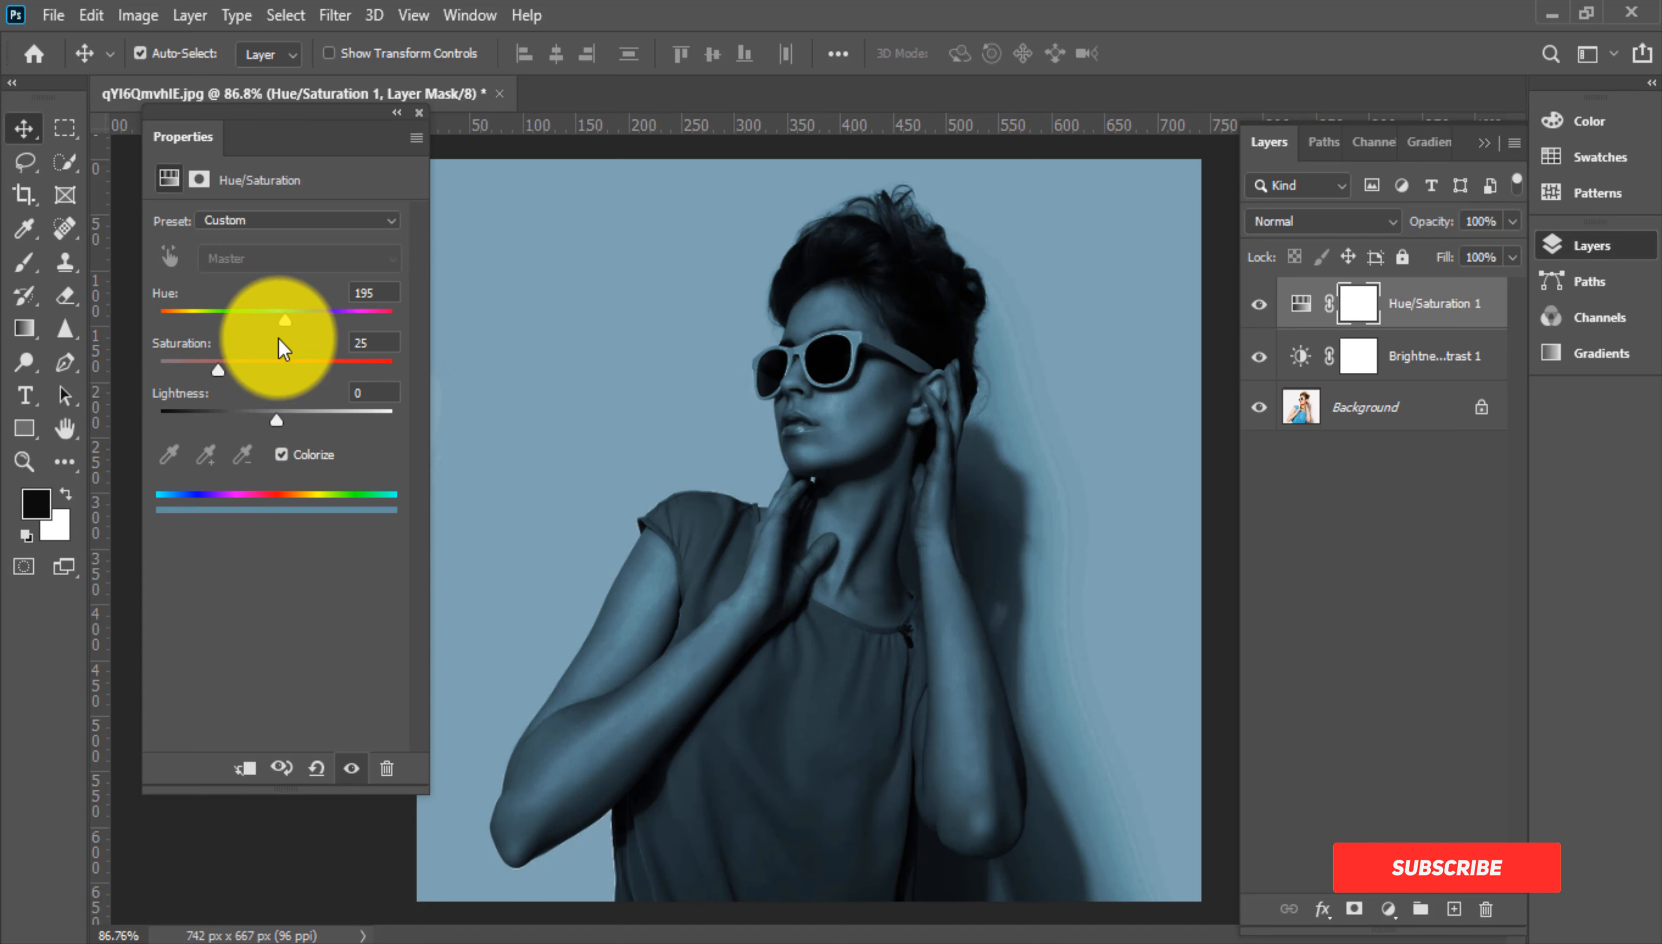
Set the colorized Hue/Saturation adjustment's saturation to 25 and lower its lightness to darken the portrait
left_click_drag(176, 371, 215, 374)
left_click_drag(276, 421, 226, 423)
Add a Levels adjustment layer above Hue/Saturation and lower its output white level to 150
left_click(1388, 908)
left_click(1415, 551)
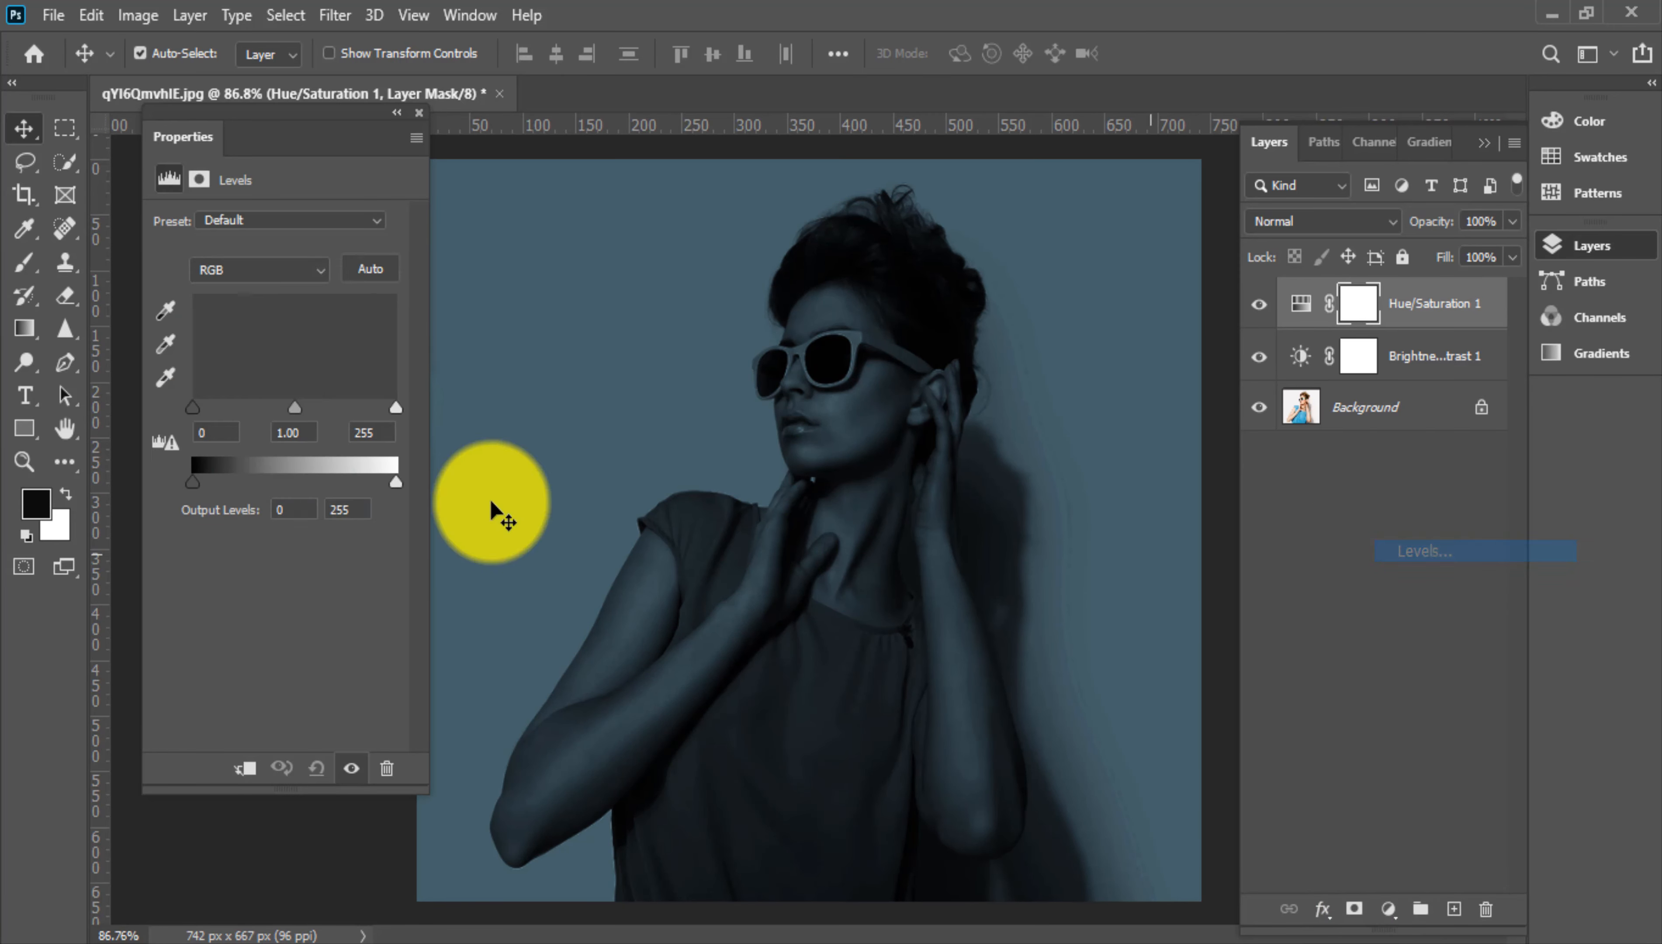
left_click_drag(391, 474, 312, 482)
scroll(724, 427, "down", 3)
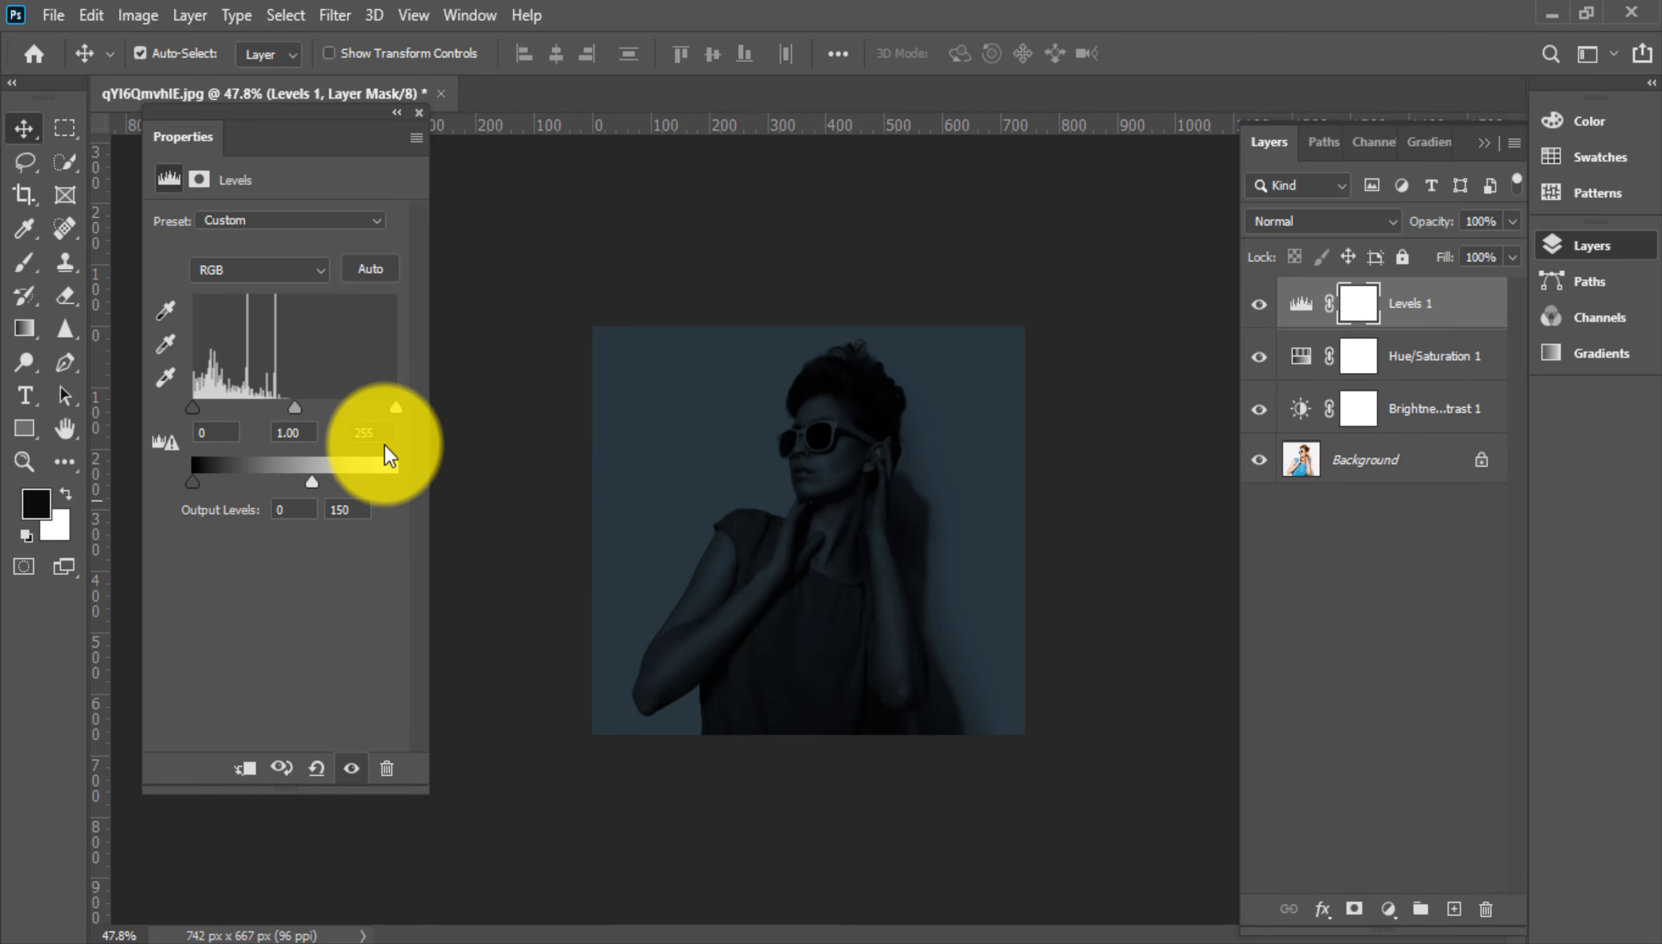
Set the Levels black input level to 20 to deepen the portrait's shadows
mouse_move(192, 407)
left_mouse_down()
mouse_move(242, 409)
mouse_move(219, 412)
left_mouse_up()
scroll(917, 401, "up", 4)
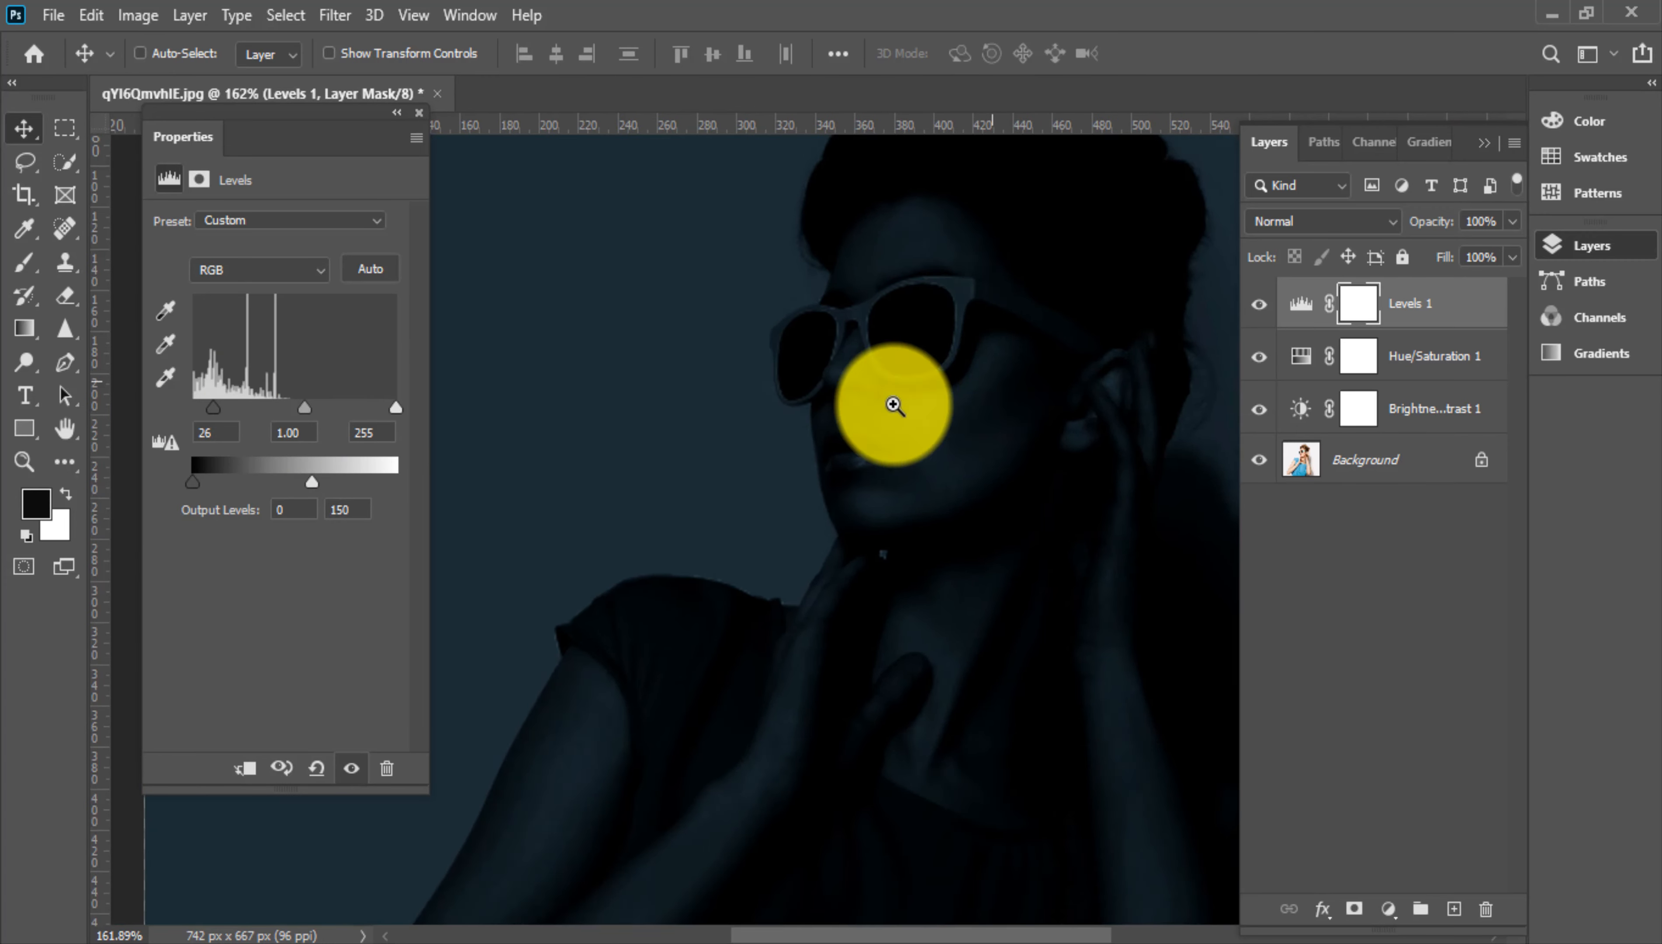
scroll(890, 401, "down", 3)
scroll(905, 383, "up", 3)
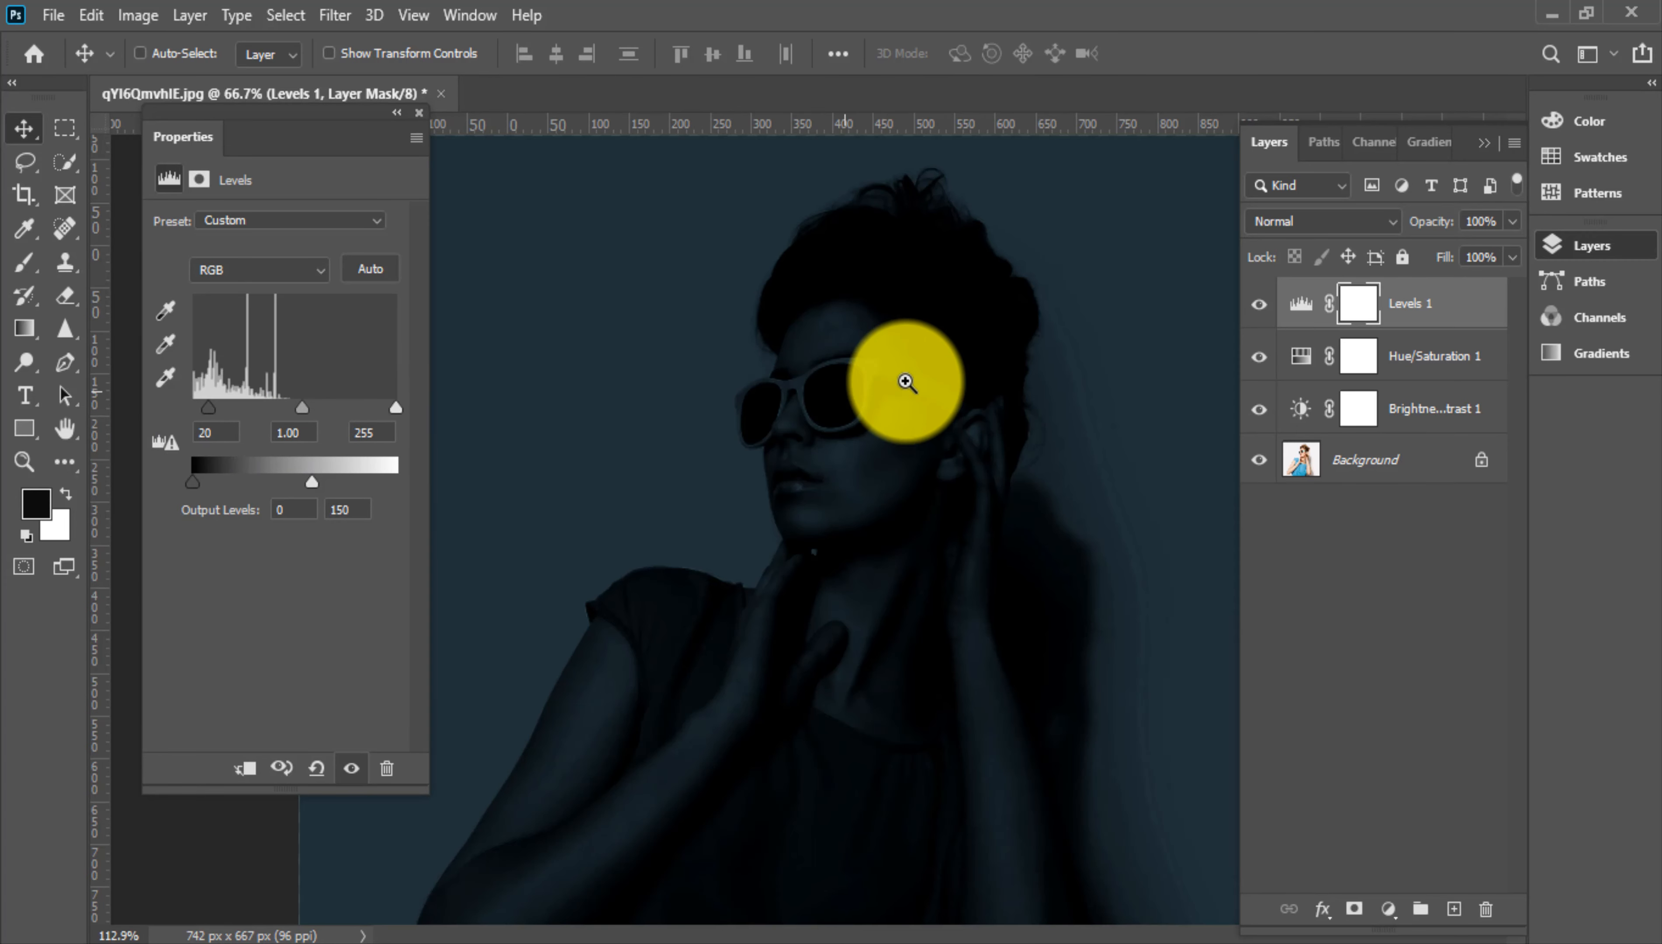
scroll(972, 363, "down", 3)
scroll(972, 362, "up", 4)
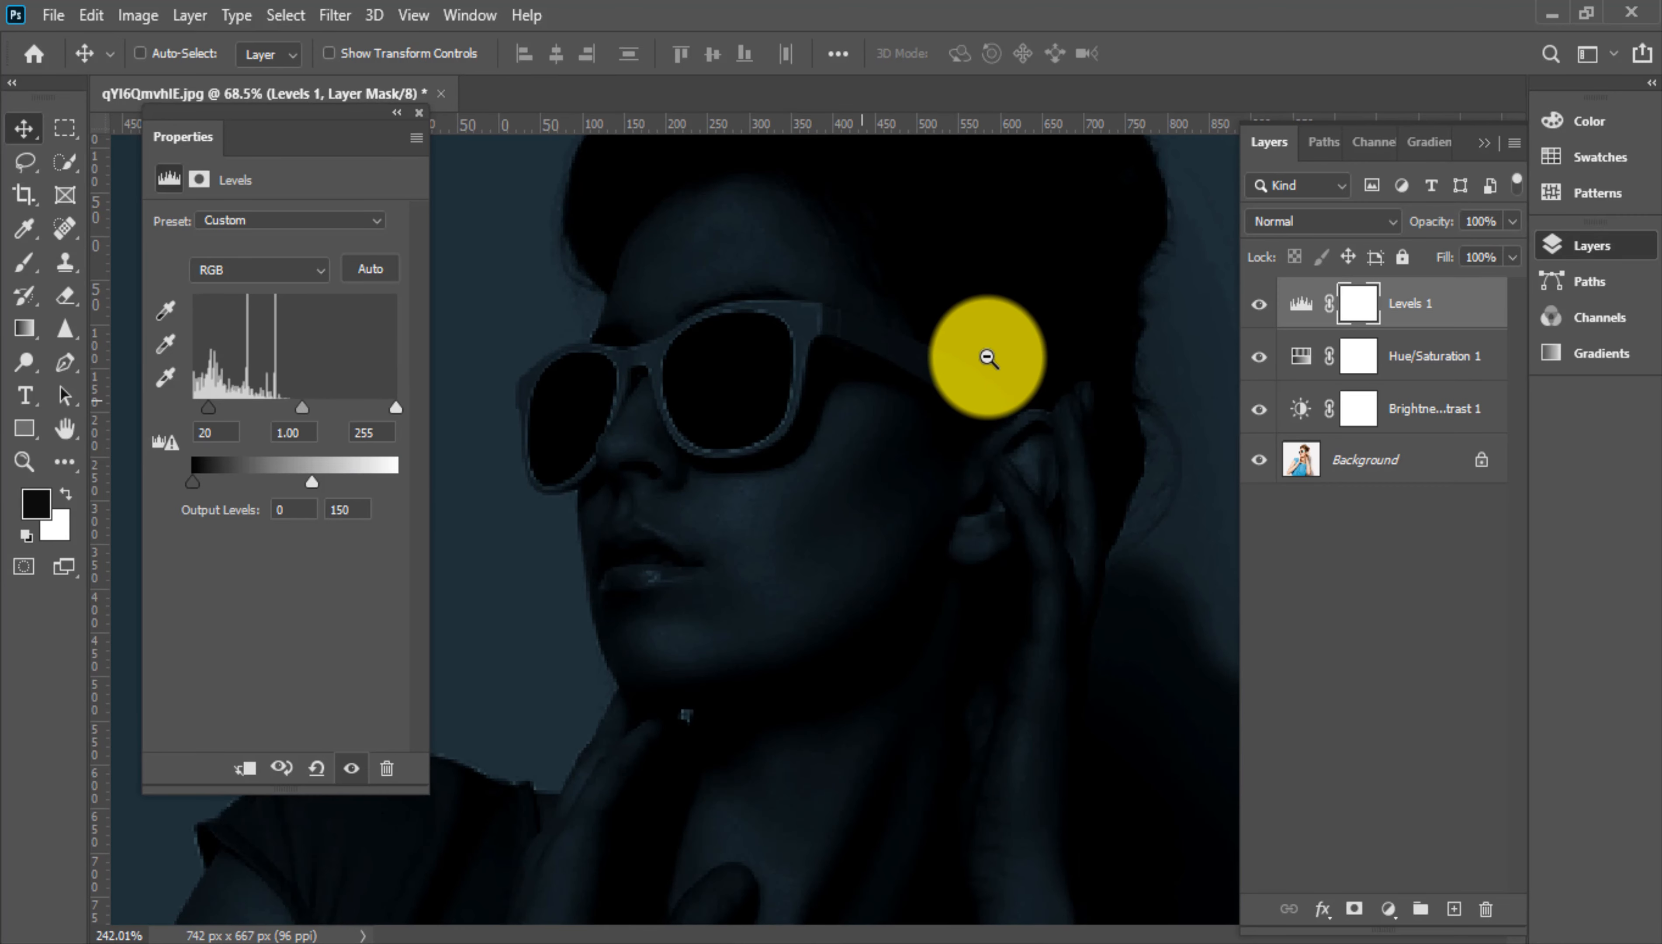
Raise the Levels output white level to 166
mouse_move(311, 482)
left_mouse_down()
mouse_move(438, 482)
mouse_move(318, 485)
left_mouse_up()
scroll(760, 486, "down", 4)
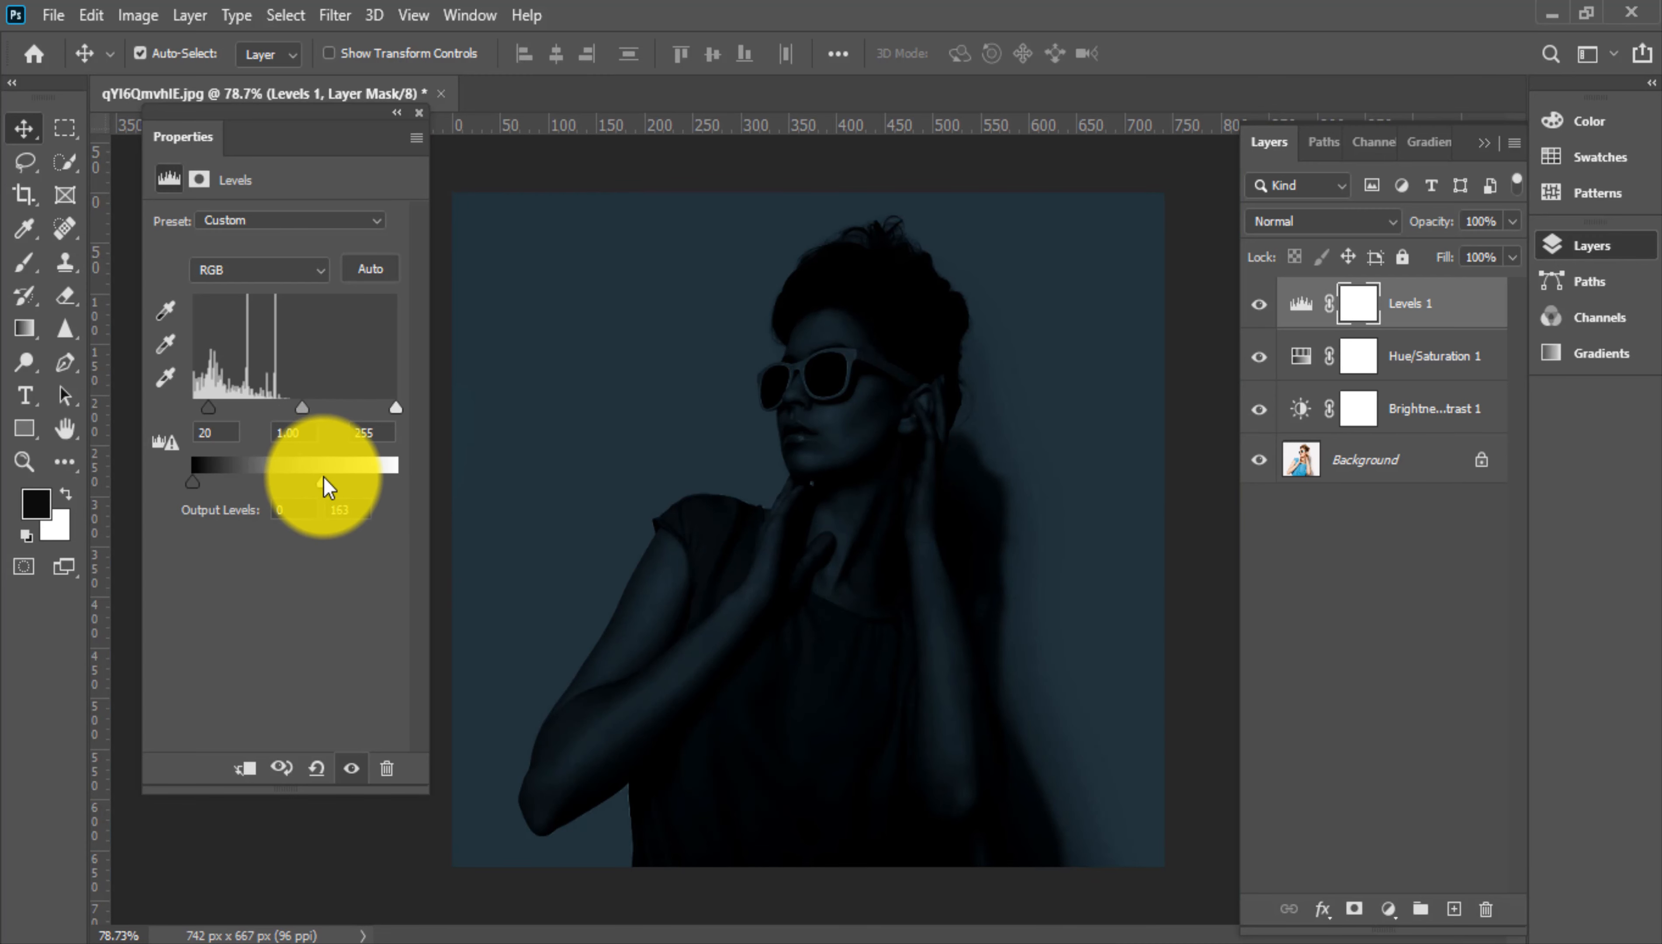
scroll(965, 356, "up", 2)
scroll(879, 367, "down", 2)
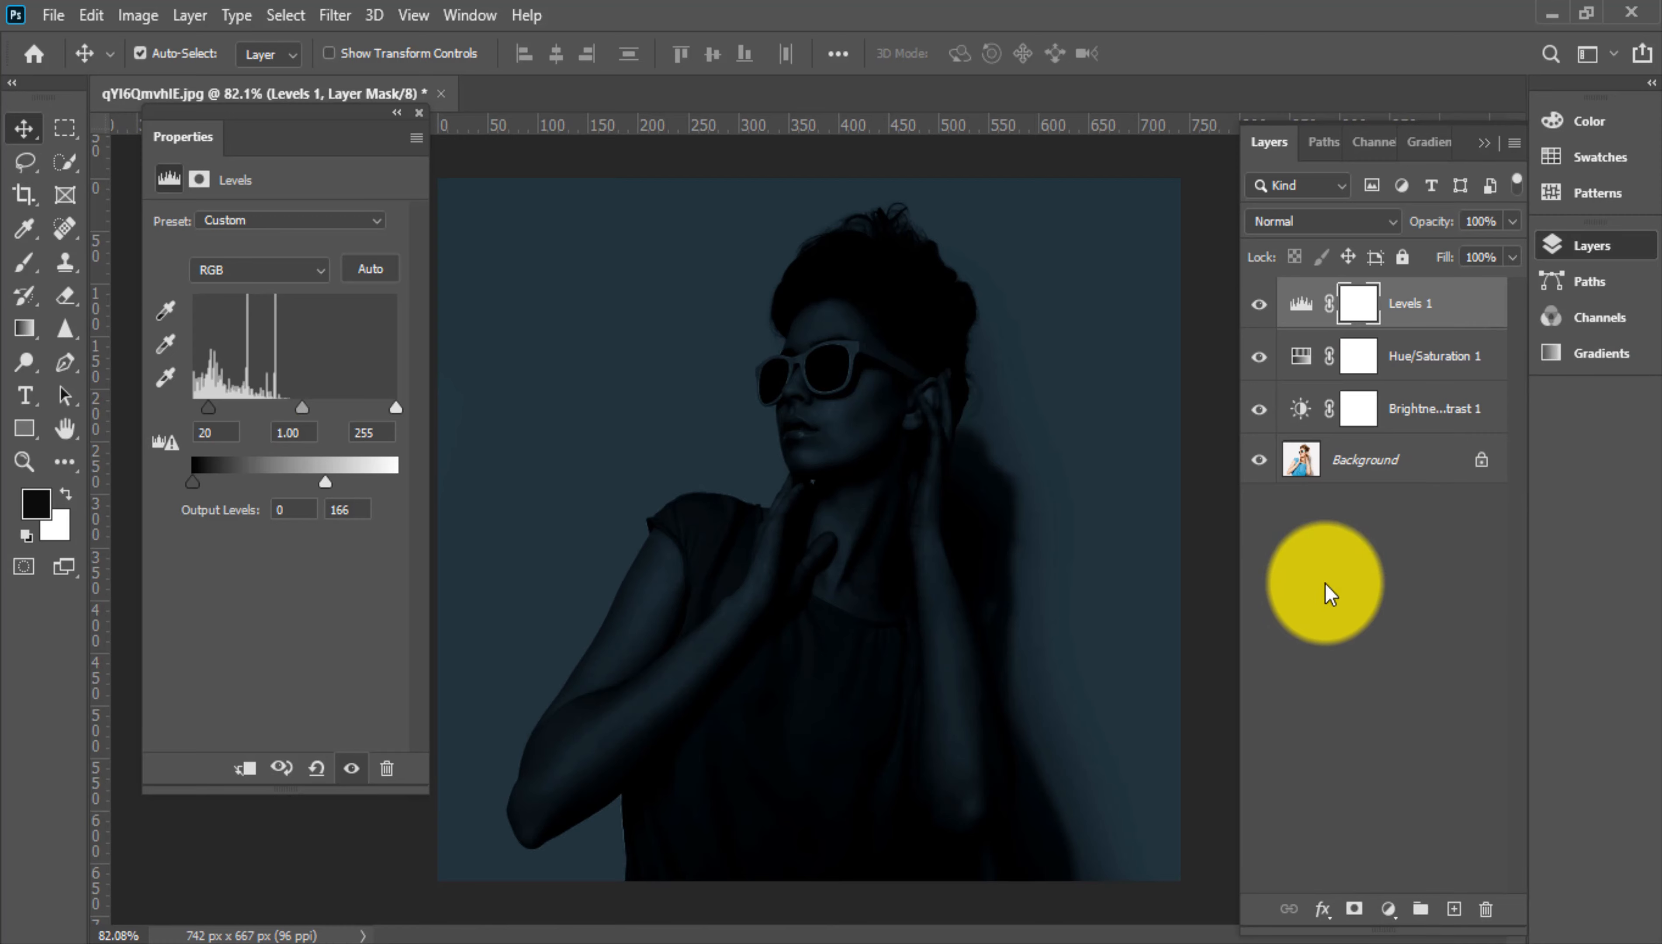
Duplicate the Background layer and move the copy to the top of the layer stack
left_click(1342, 464)
key("ctrl+j")
left_click_drag(1345, 454, 1339, 299)
Start a Pen tool path at the sunglasses' temple tip by the ear and trace the arm's lower edge toward the hinge
scroll(994, 397, "up", 5)
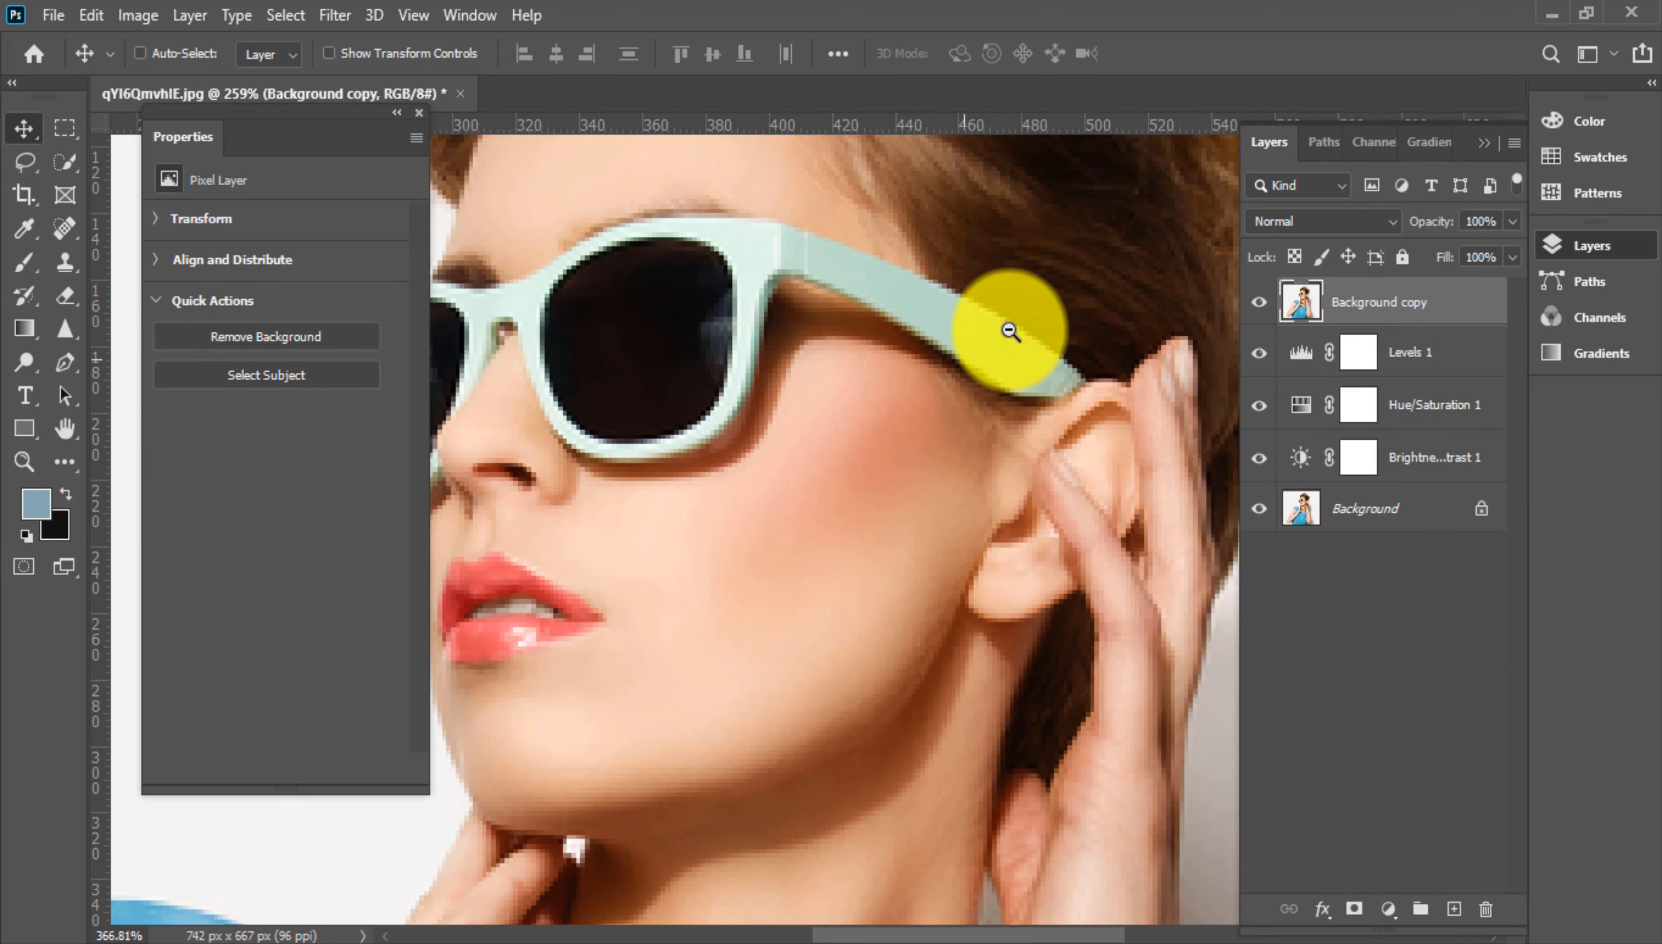
scroll(1051, 417, "up", 2)
key("p")
left_click(1052, 419)
scroll(1108, 394, "up", 2)
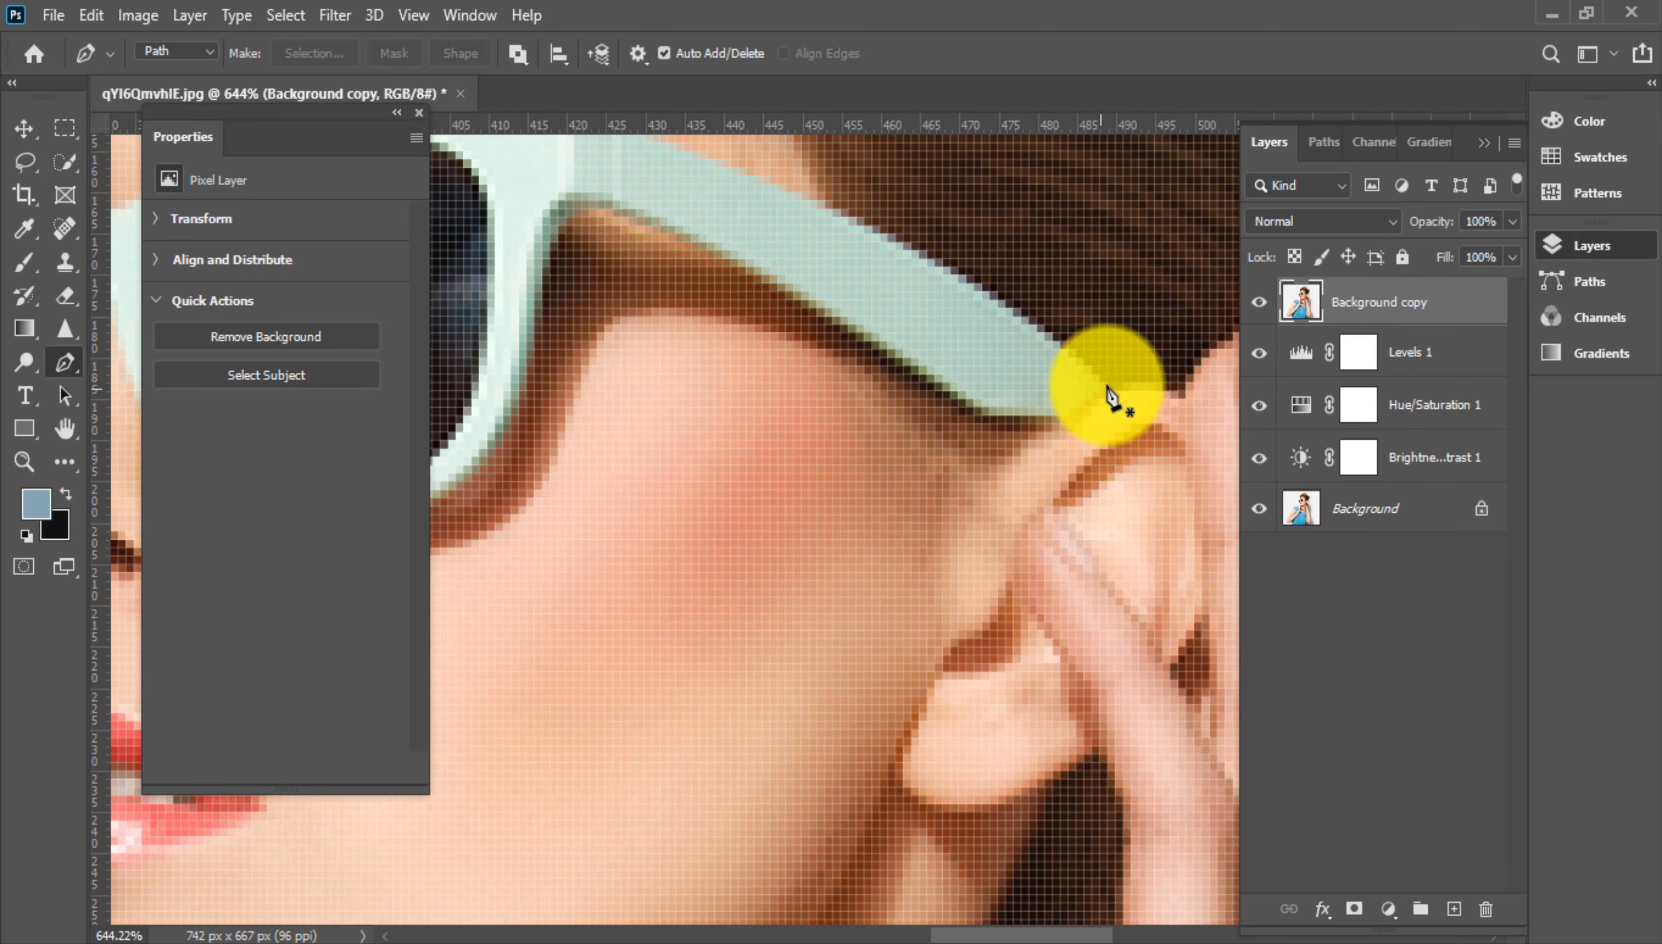
left_click_drag(1032, 462, 988, 454)
left_click_drag(1088, 487, 1073, 484)
left_click_drag(774, 297, 697, 266)
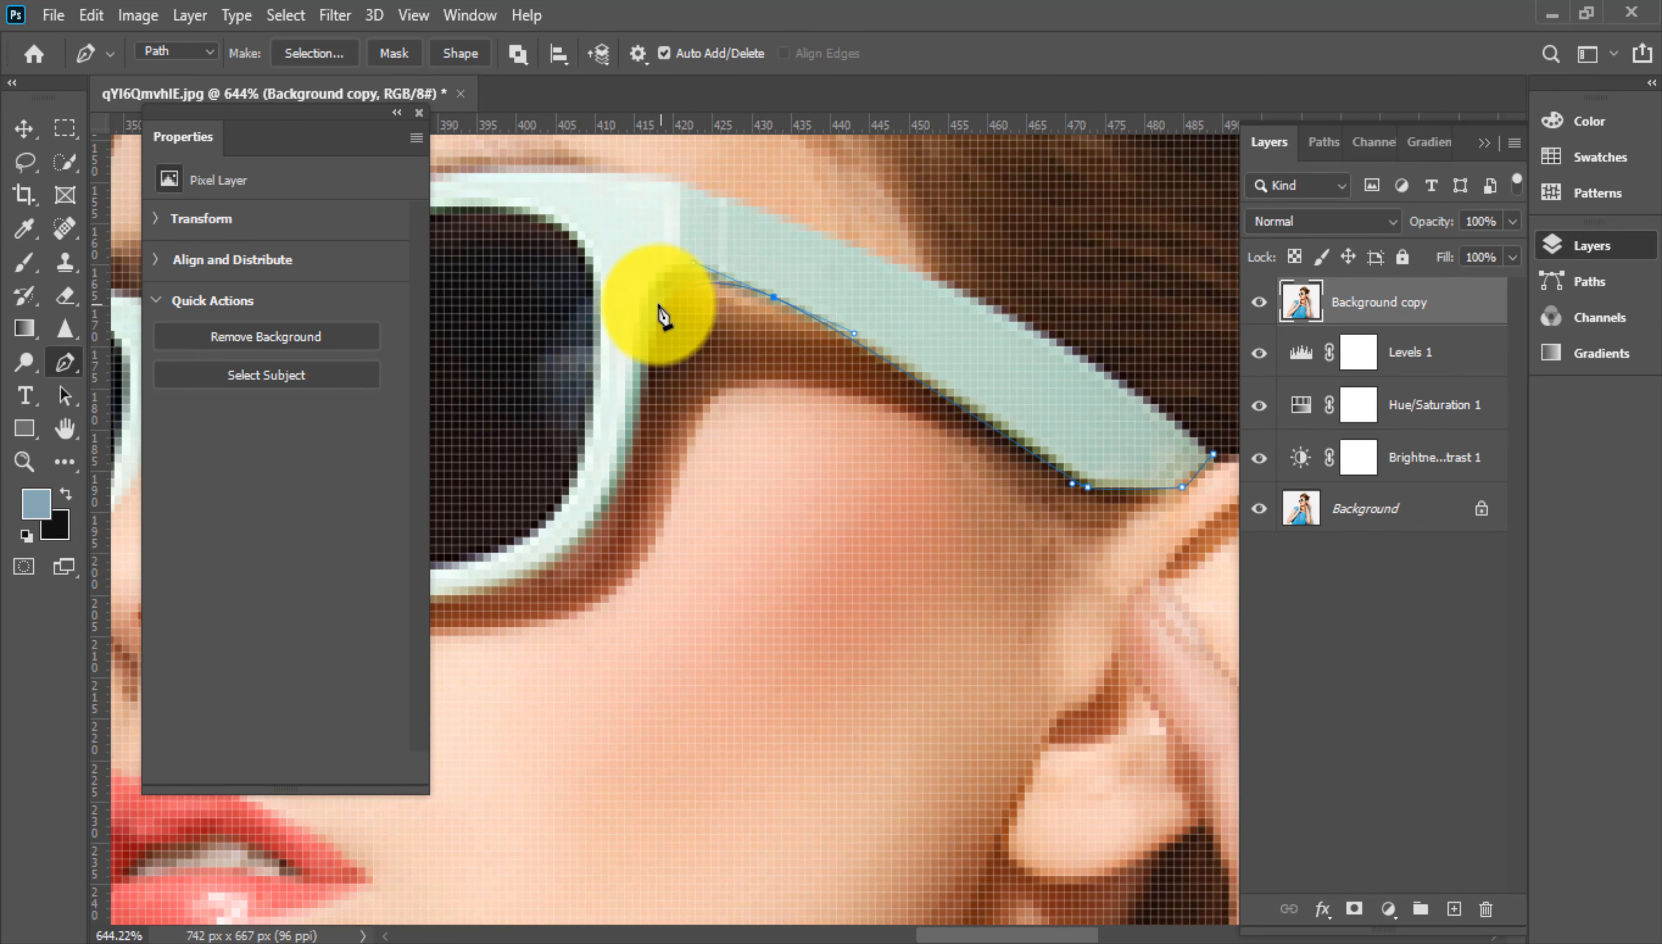
Continue the path from the hinge around the underside of the near lens frame toward the nose
left_click_drag(650, 338, 651, 341)
left_click_drag(627, 467, 671, 349)
left_click_drag(535, 439, 862, 428)
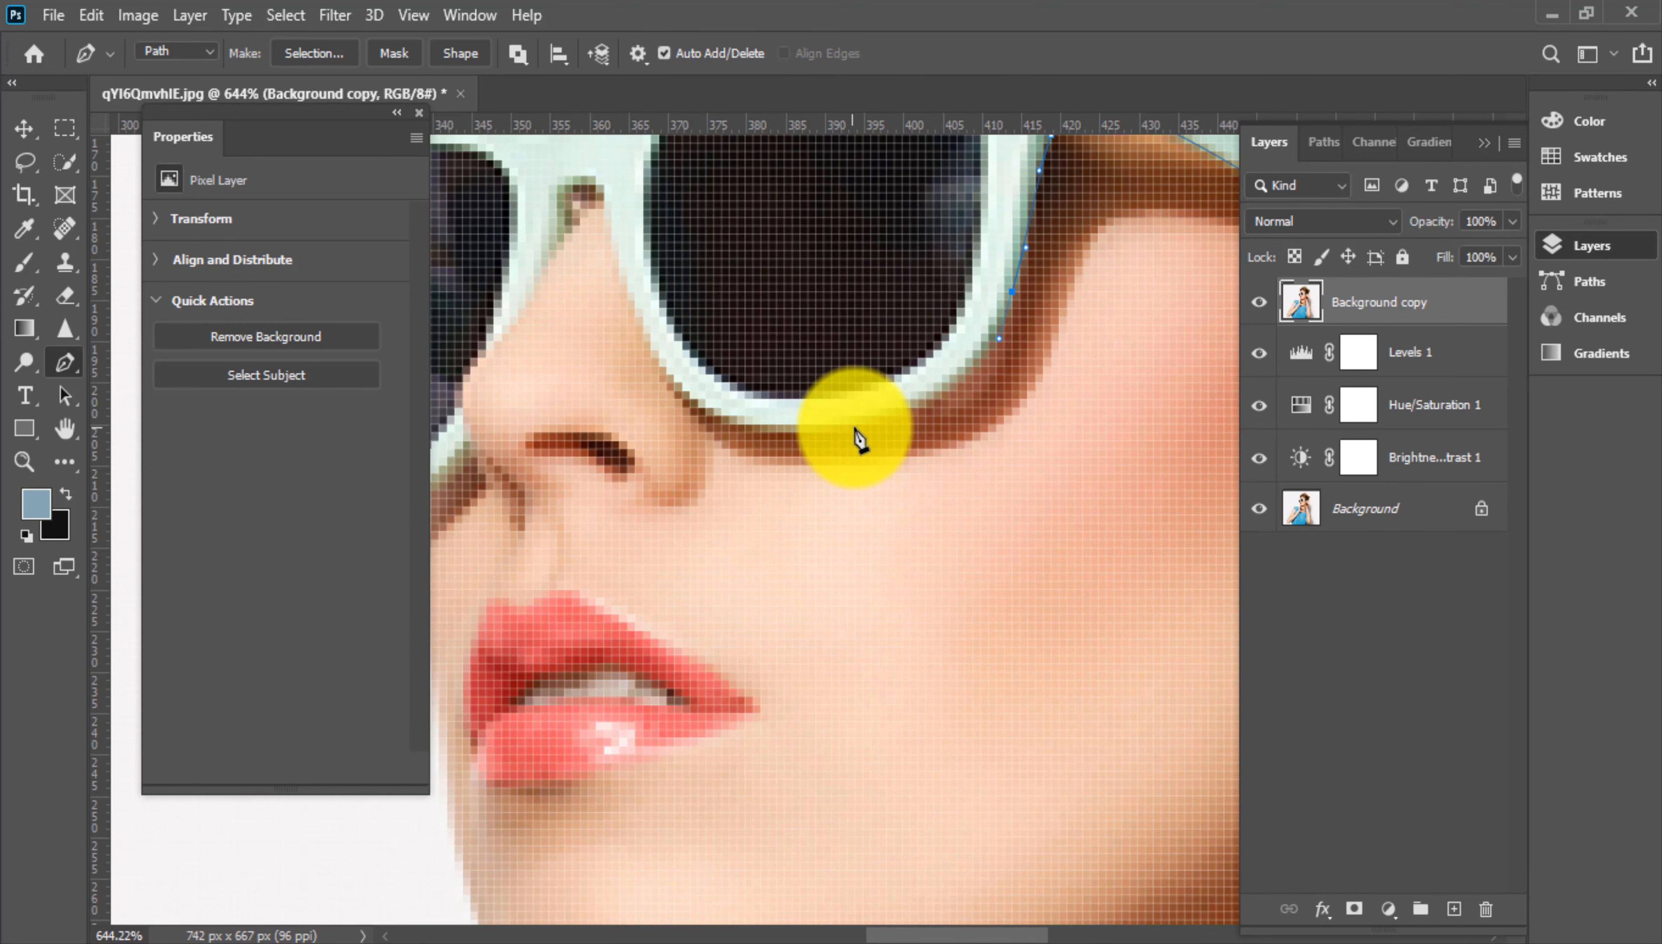
left_click_drag(647, 372, 855, 373)
left_click_drag(843, 292, 893, 434)
Trace the path over the nose bridge and down the nose side of the far lens frame
scroll(891, 425, "up", 2)
left_click(889, 421)
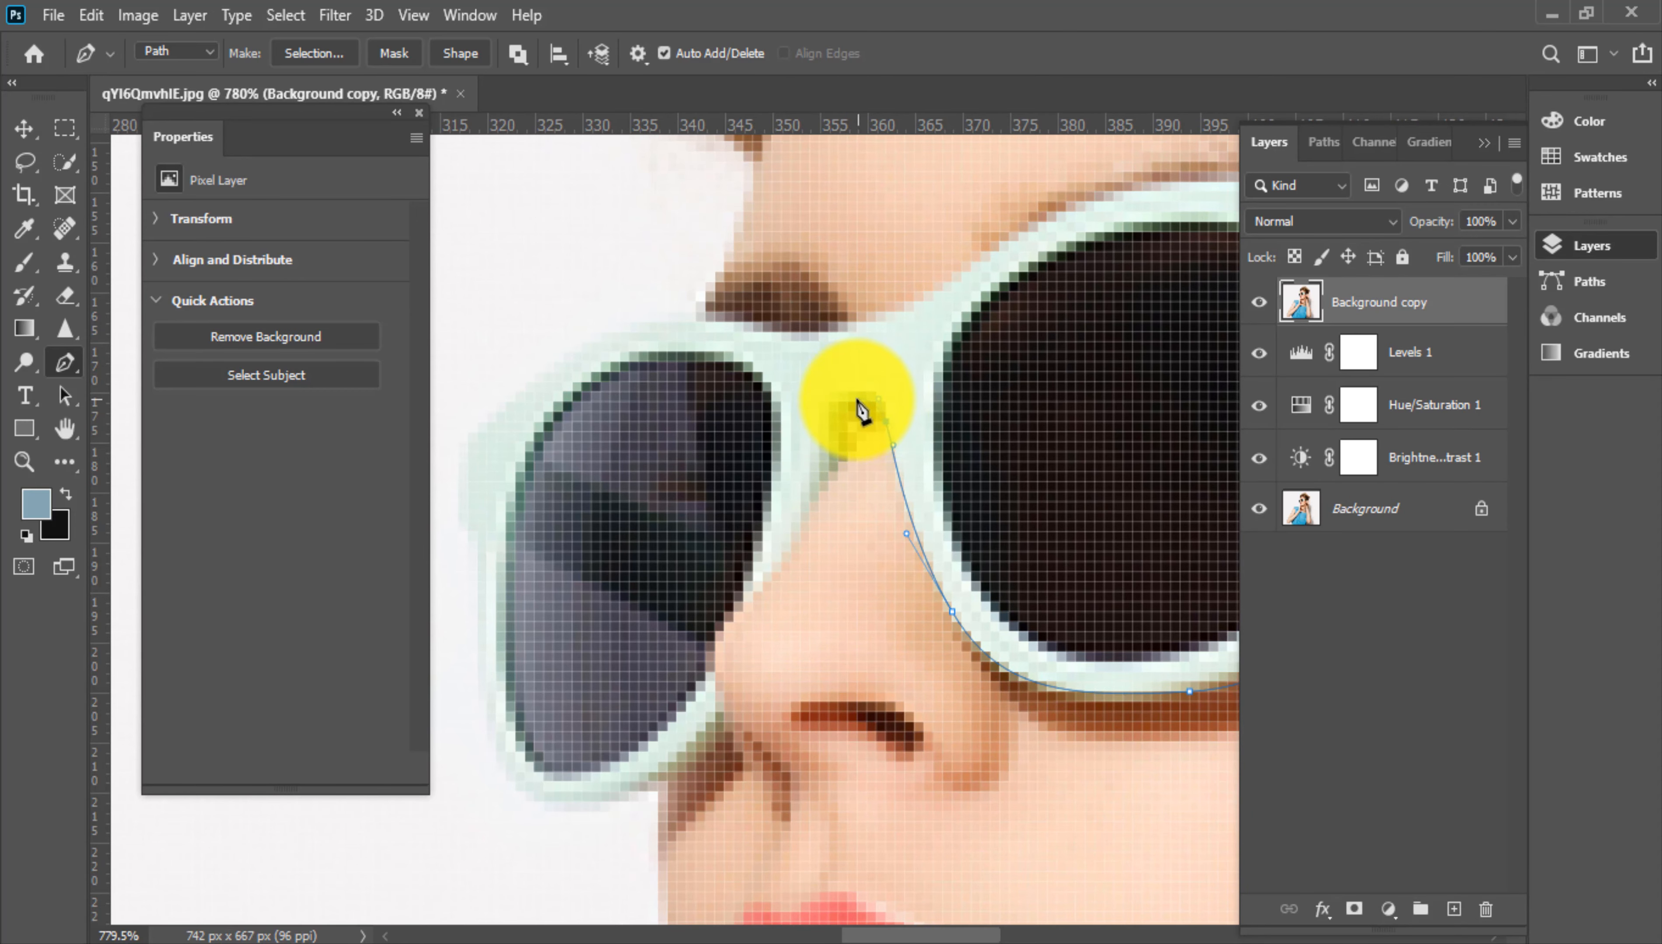
left_click_drag(831, 471, 831, 473)
left_click_drag(831, 473, 900, 339)
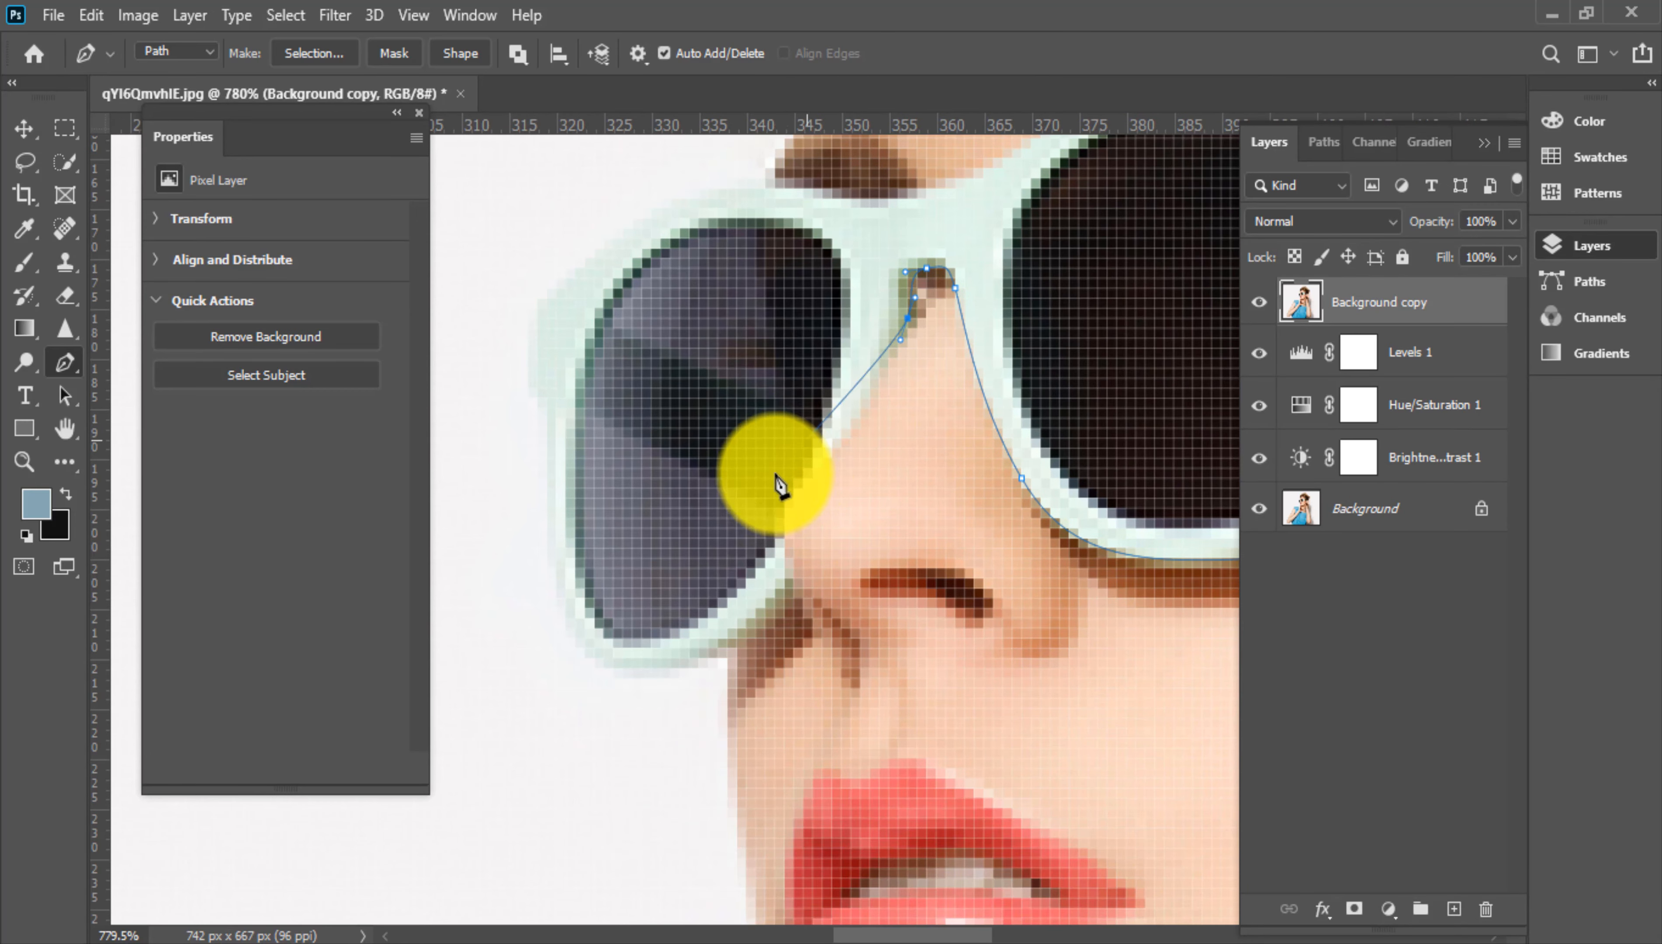
left_click_drag(794, 478, 772, 352)
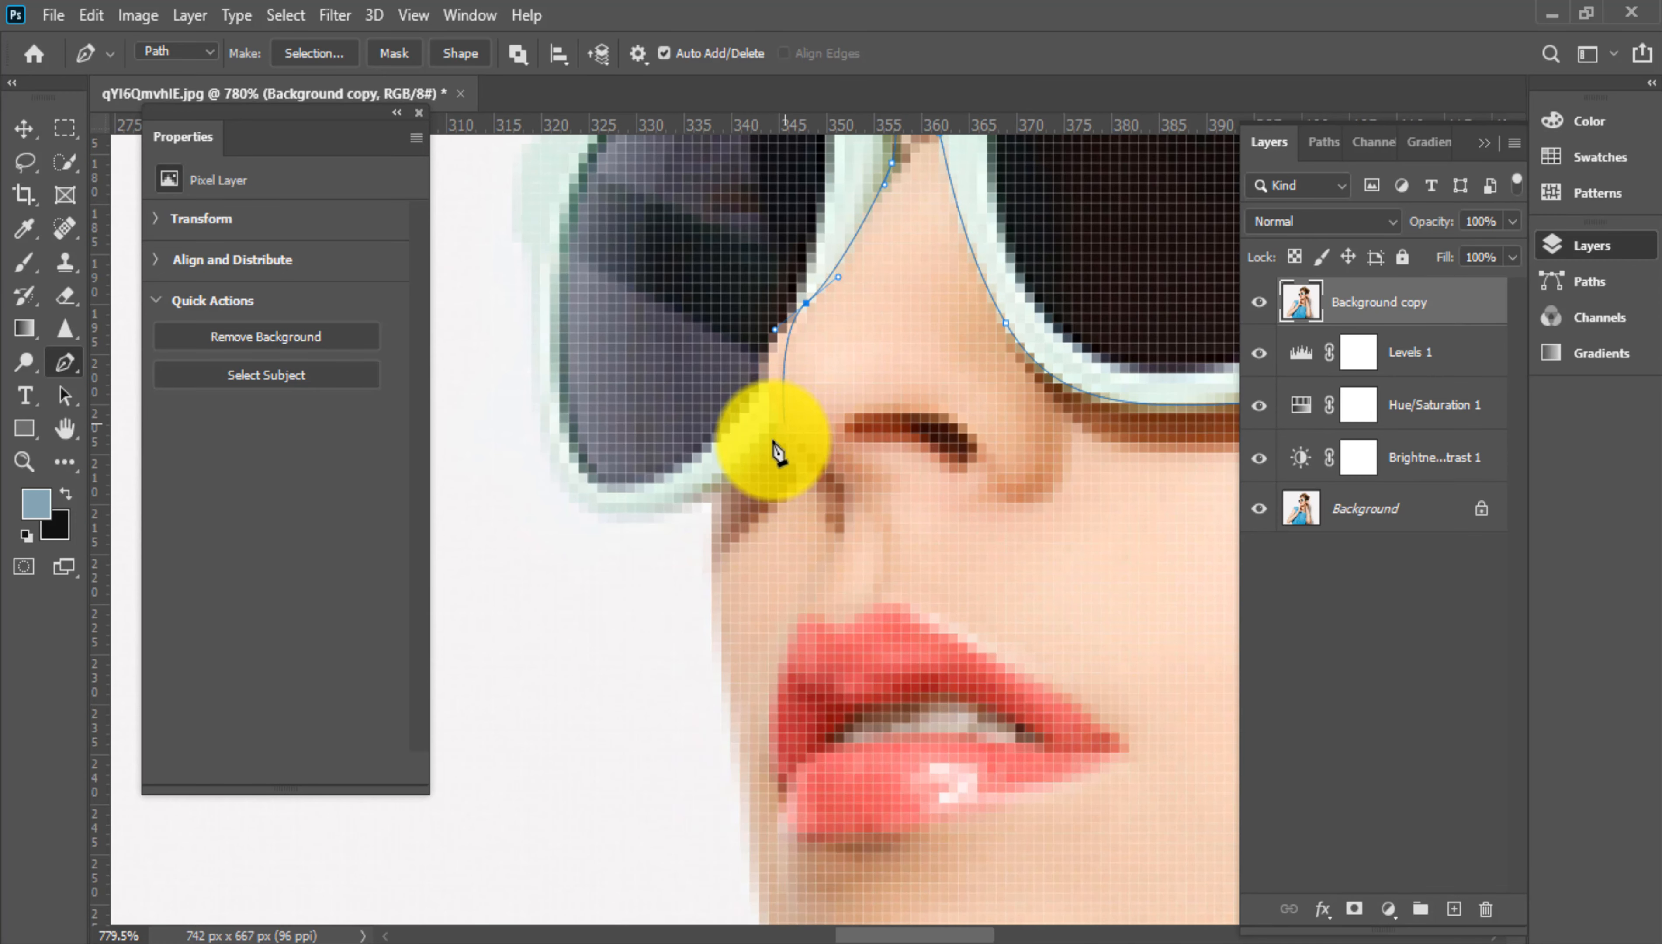
Continue the path along the bottom and up the outer side of the far lens frame
left_click_drag(724, 504, 716, 510, "alt")
left_click_drag(690, 512, 882, 517)
left_click_drag(712, 452, 709, 450)
left_click_drag(738, 402, 843, 629)
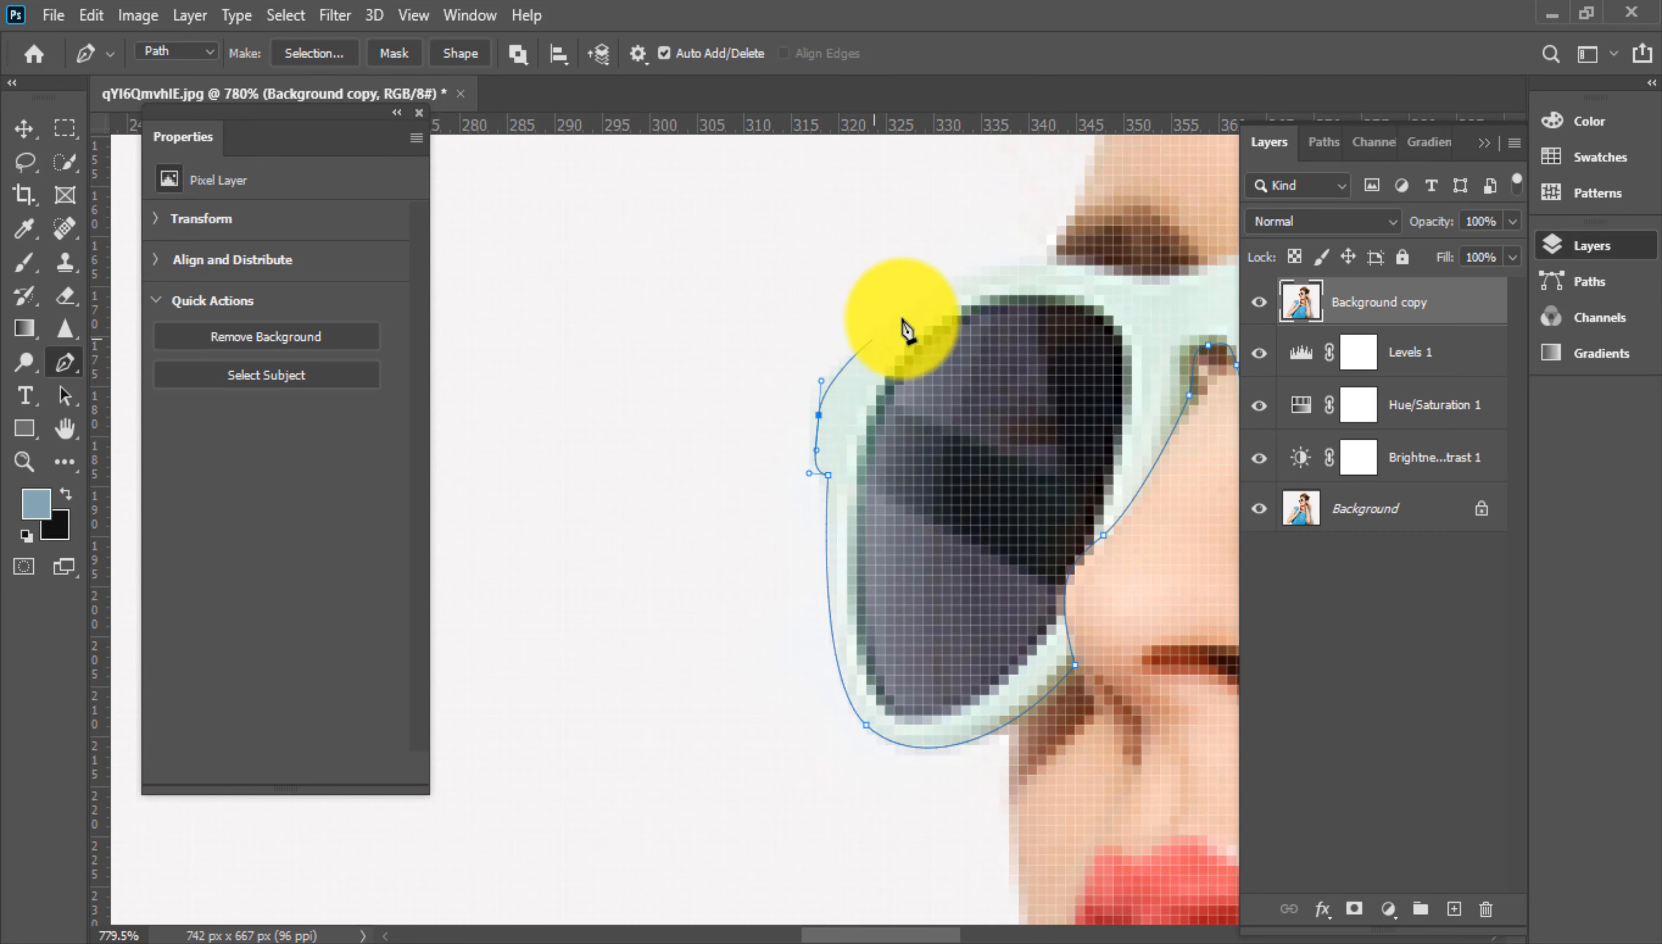
Trace the far lens frame's top edge and continue the path across the bridge to the near lens frame
left_click_drag(875, 335, 926, 297)
left_click_drag(923, 298, 713, 361)
left_click_drag(874, 338, 986, 352)
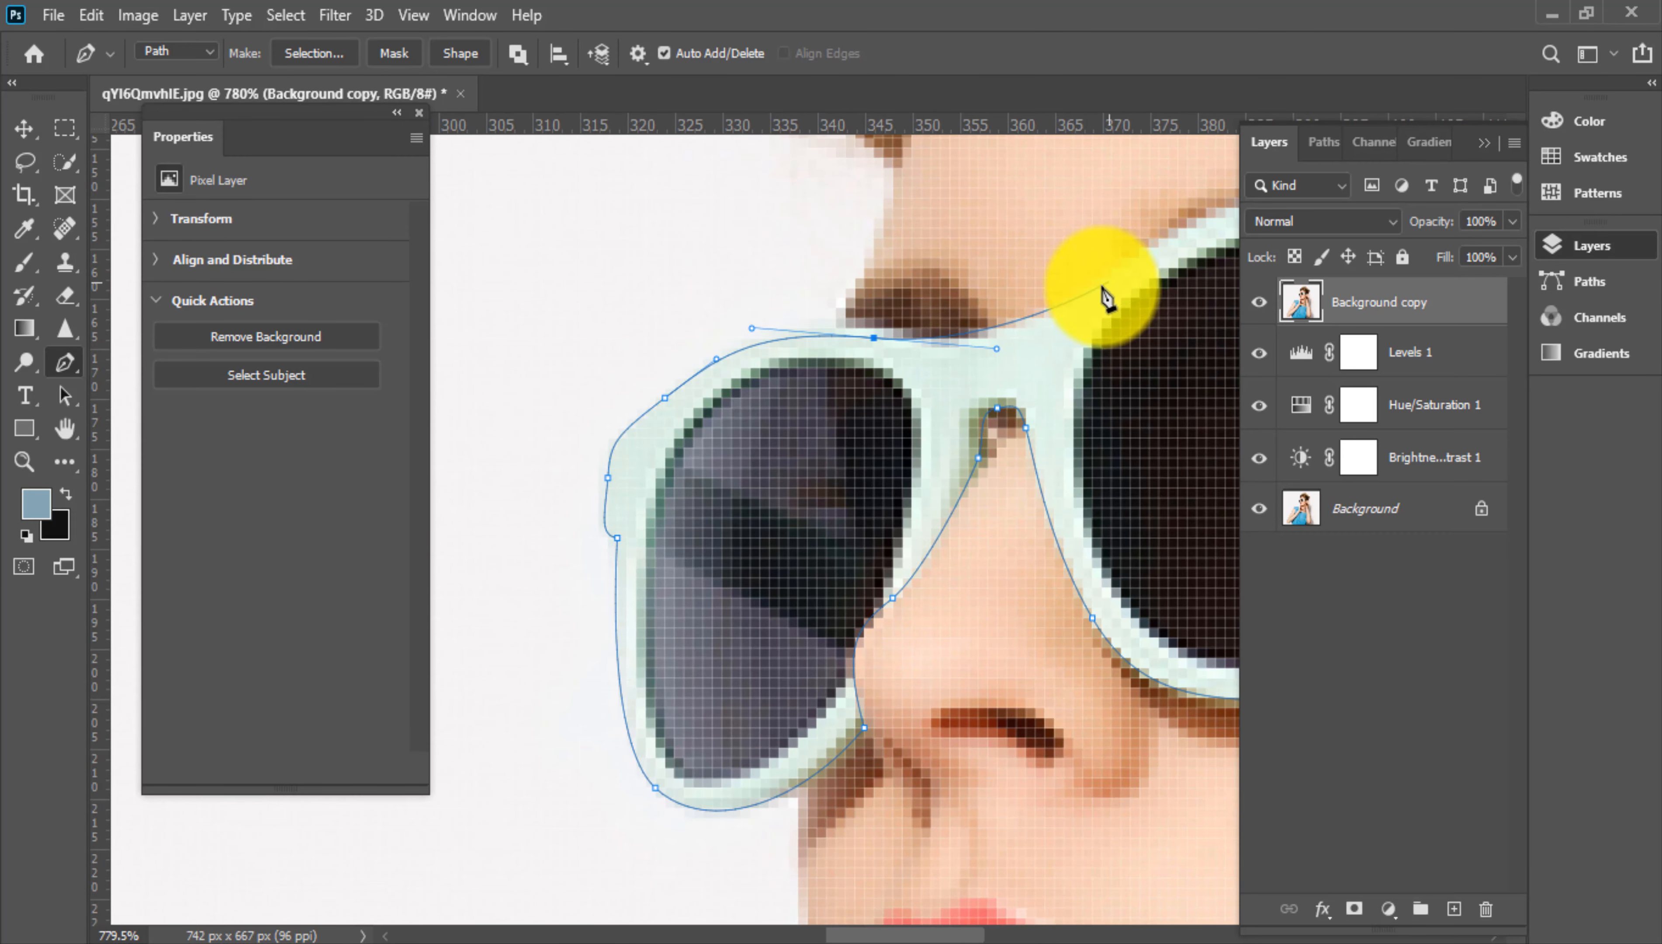
left_click_drag(1150, 251, 1155, 249)
left_click_drag(1155, 250, 742, 422)
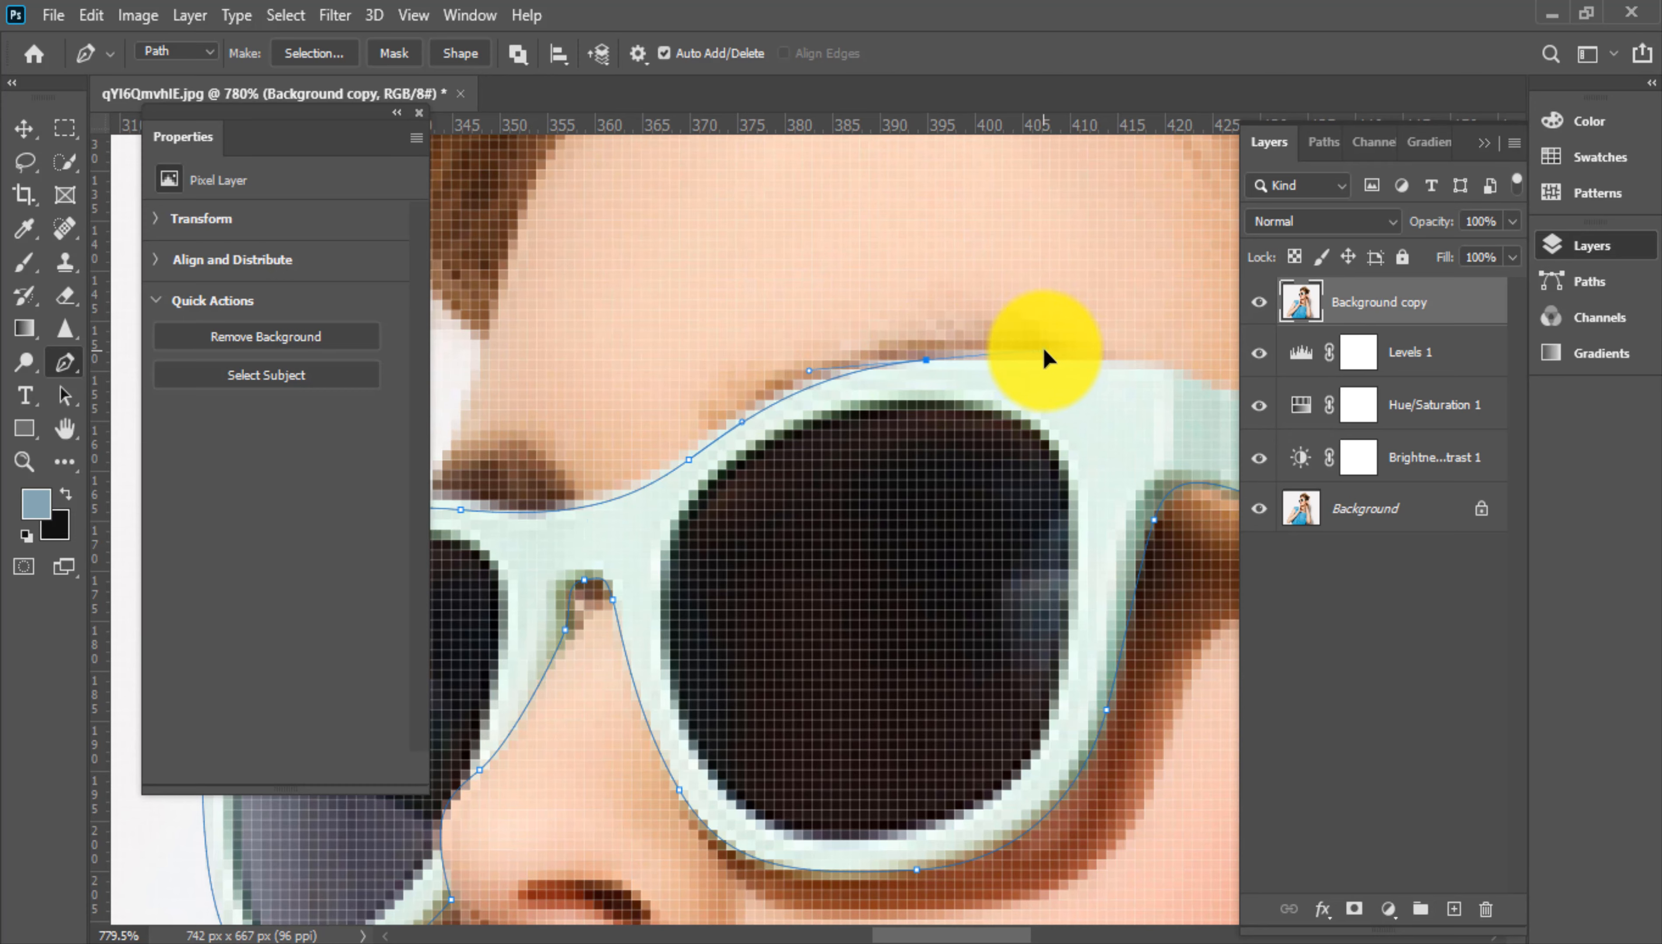
Trace the near lens frame's top edge past the hinge onto the temple arm
left_click_drag(1068, 361, 879, 352)
left_click_drag(756, 353, 902, 344)
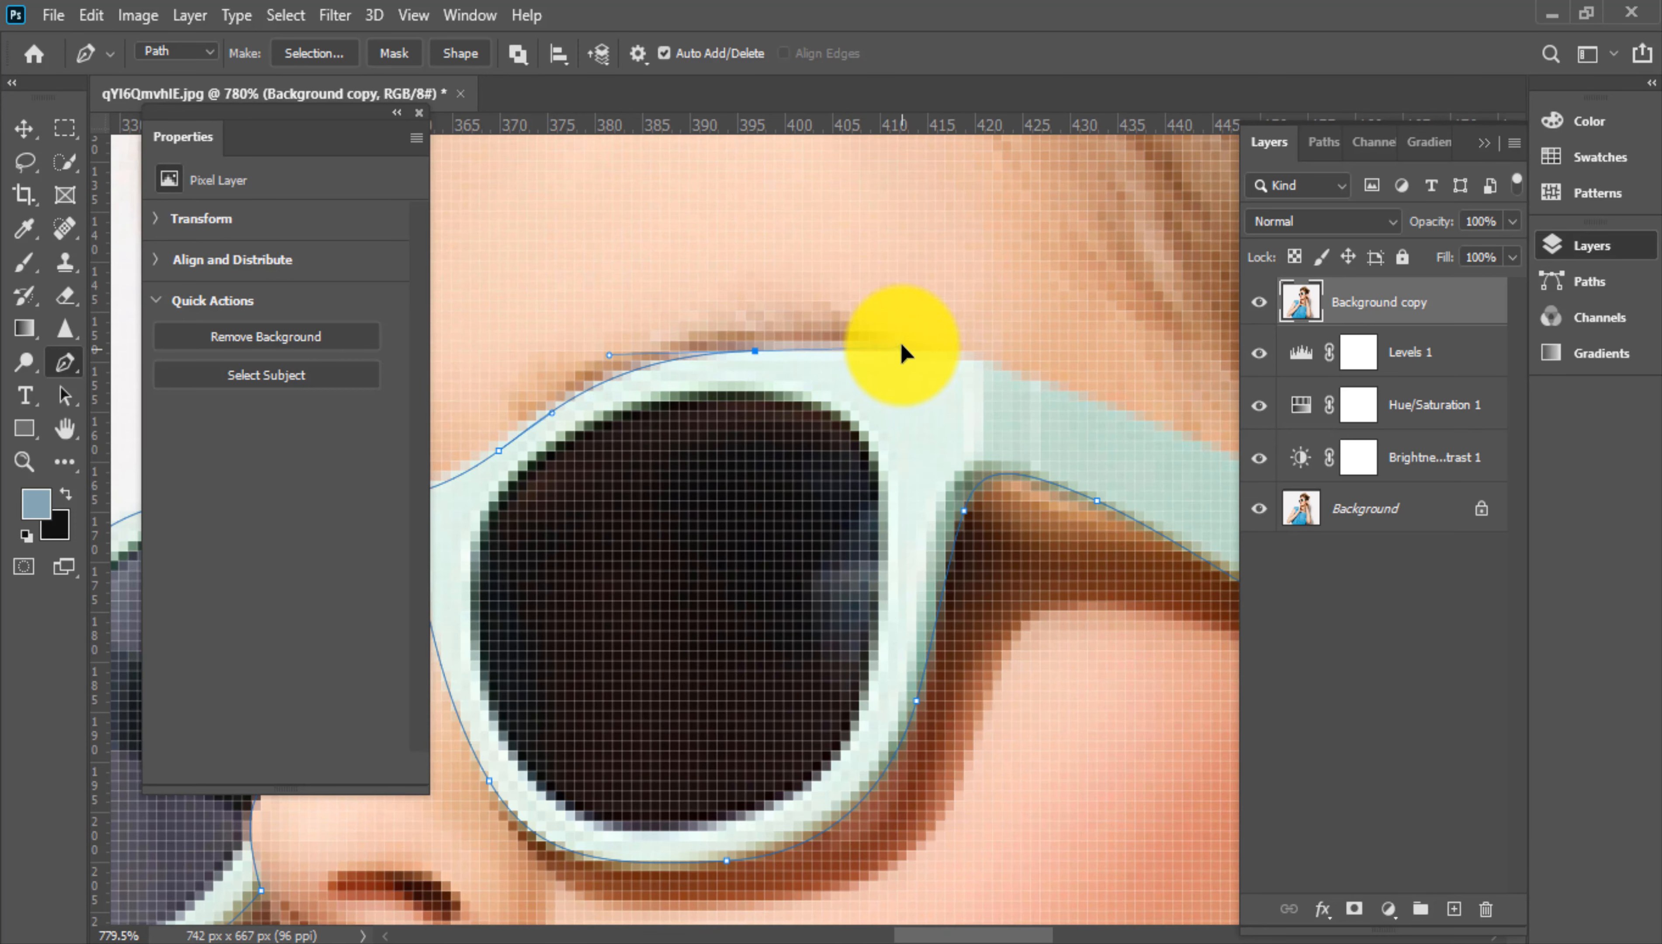
left_click_drag(1040, 385, 1042, 385)
left_click_drag(1148, 475, 563, 286)
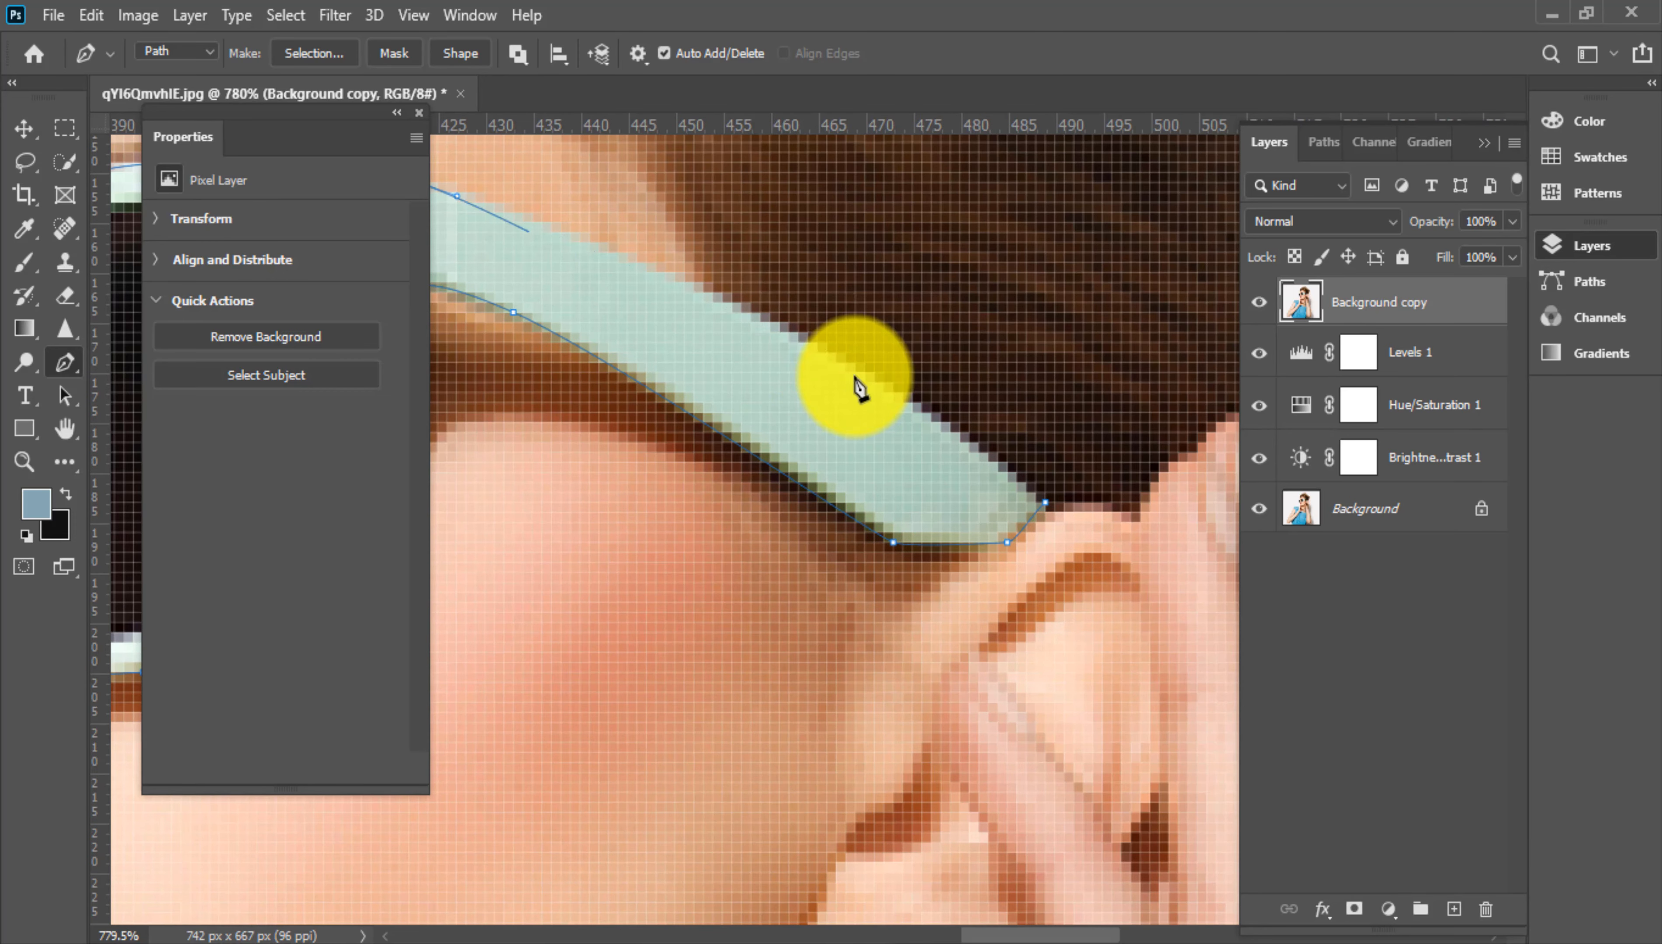
Trace the temple arm's upper edge back to the tip by the ear and close the sunglasses' outer path
left_click_drag(818, 342, 926, 408)
key("ctrl+z")
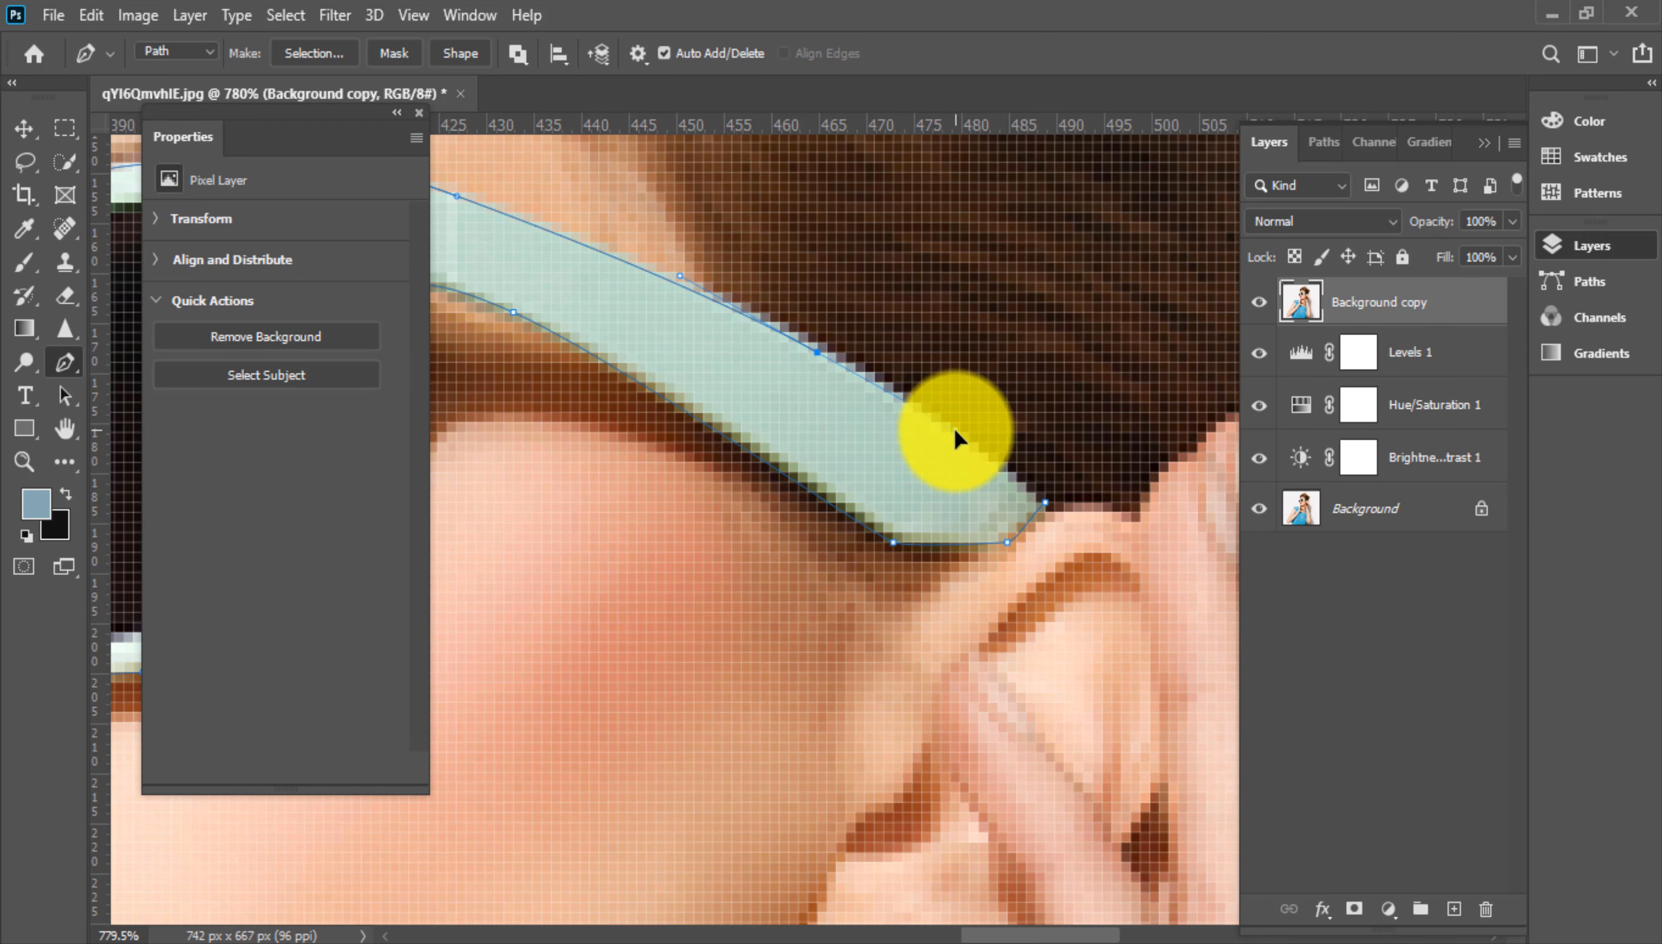
left_click(956, 430)
scroll(761, 575, "down", 8)
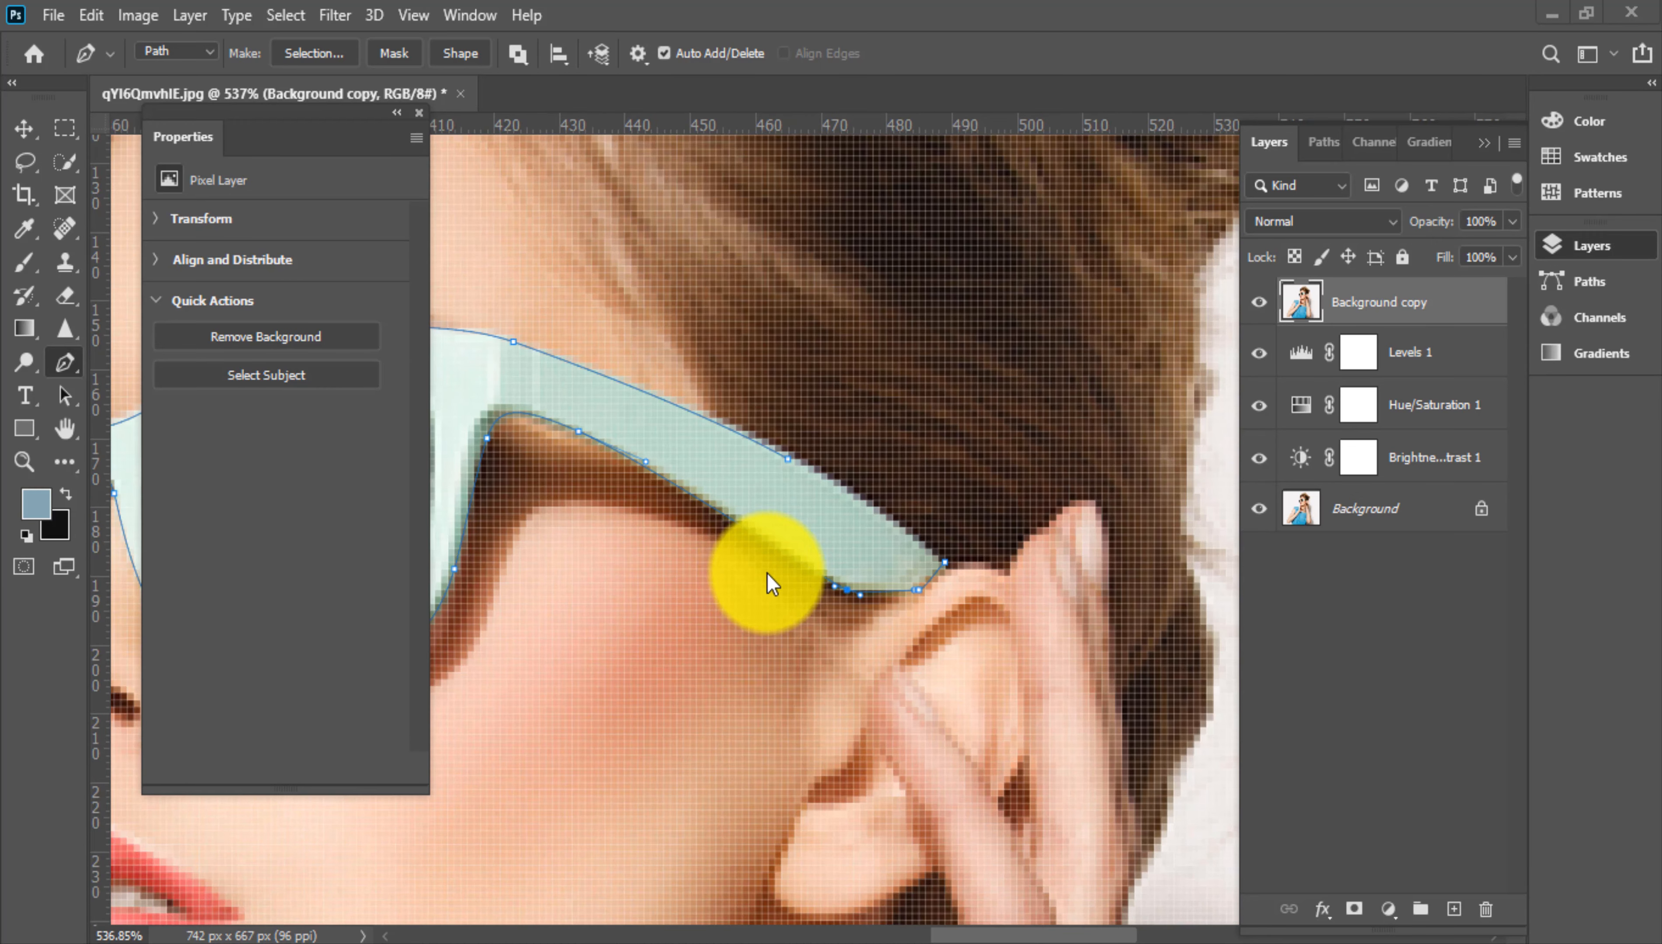
scroll(908, 586, "up", 7)
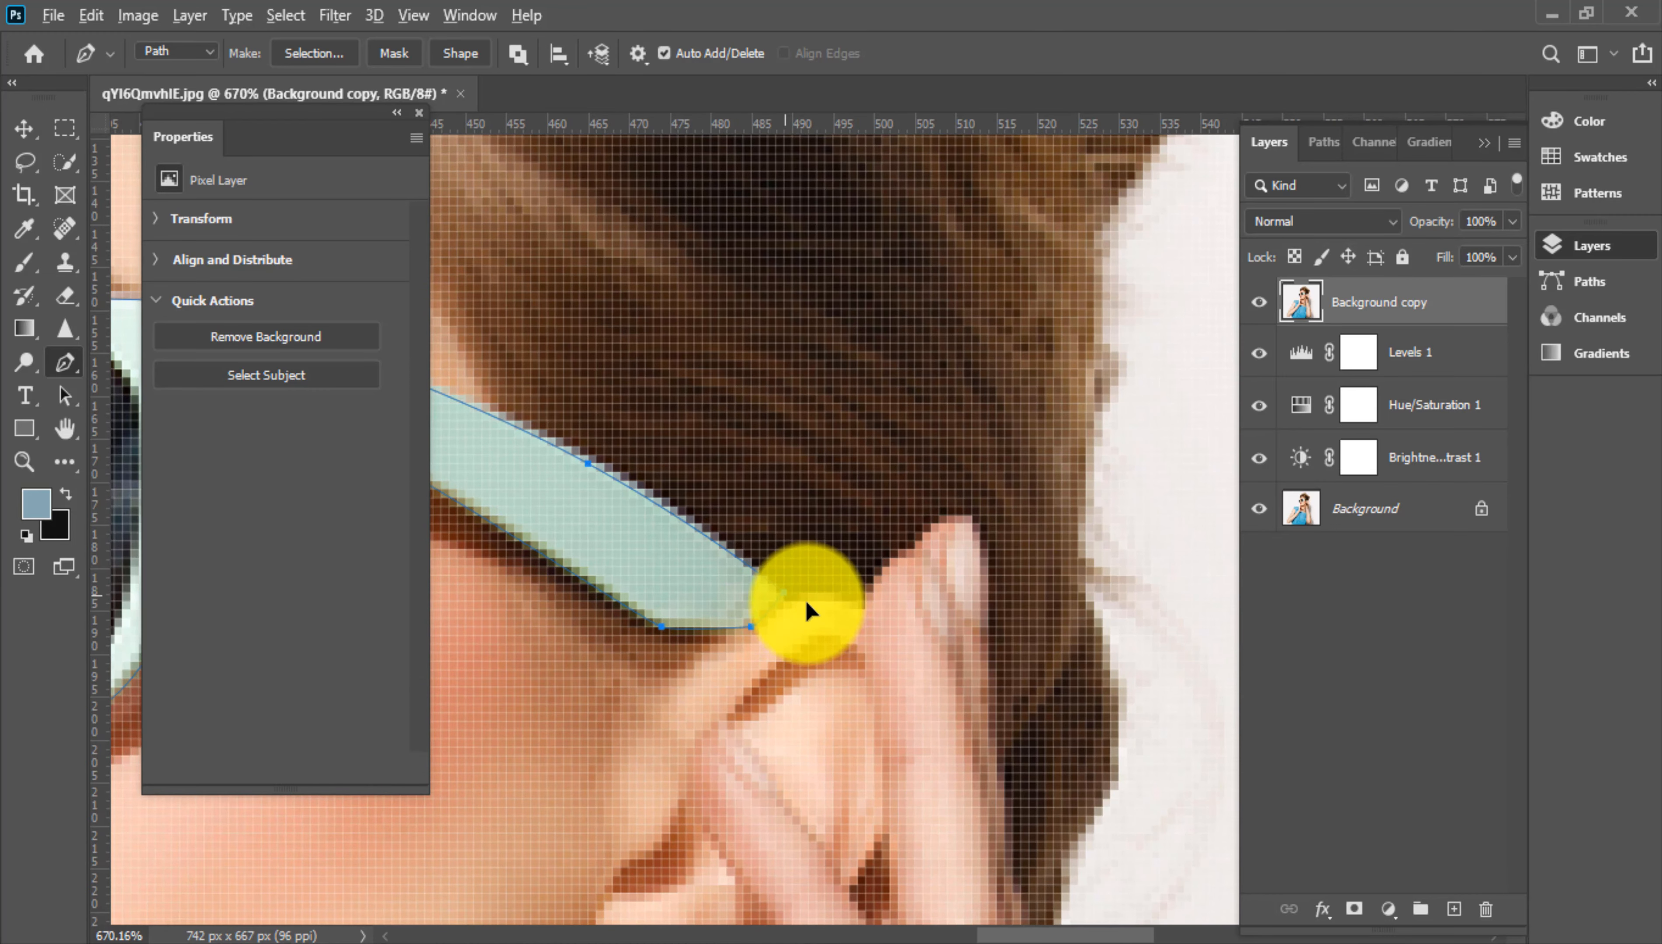
scroll(844, 650, "down", 3)
scroll(705, 584, "down", 6)
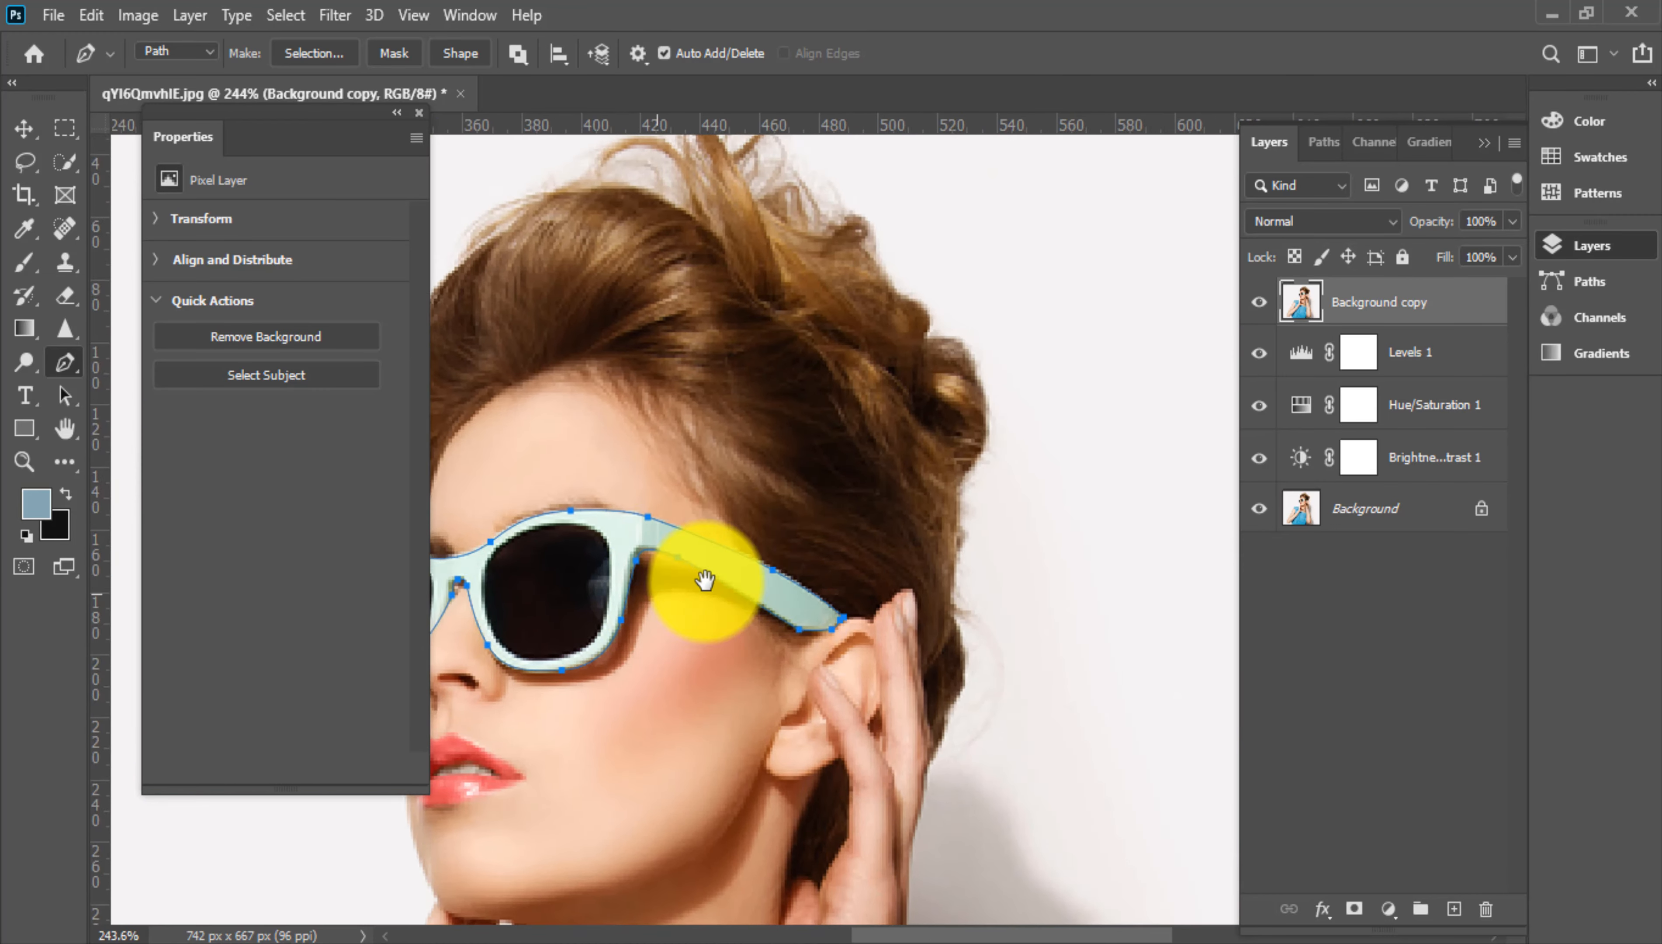
scroll(861, 464, "up", 5)
scroll(884, 399, "down", 5)
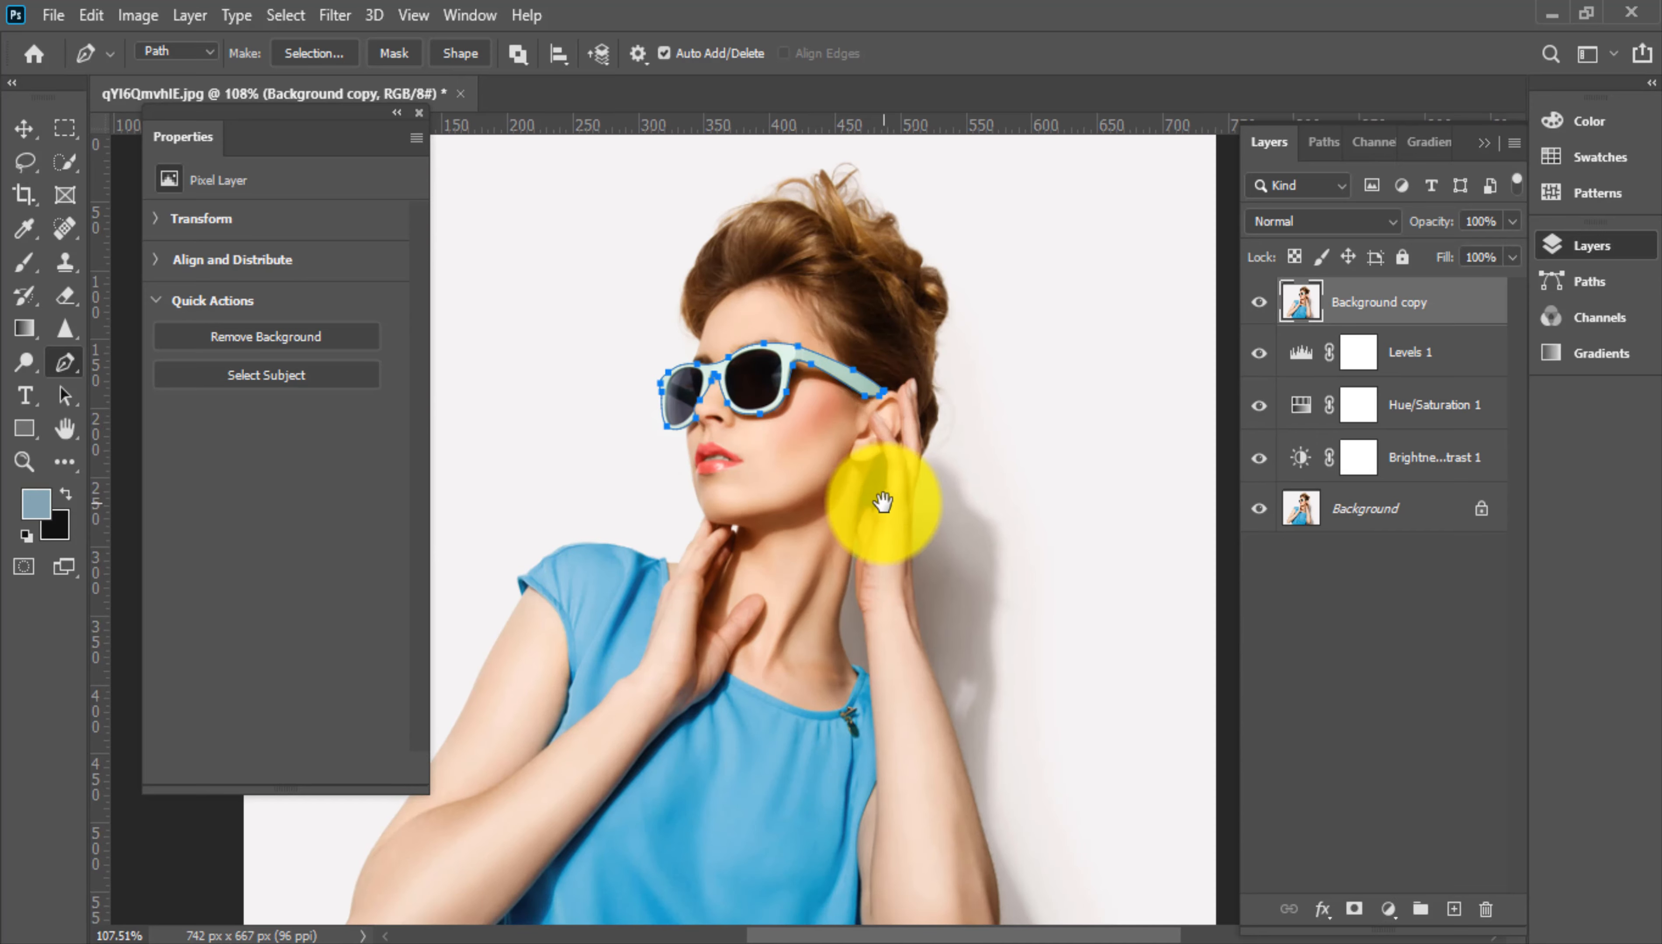
Start a second path at the bottom of the near lens opening and trace its ear side and top edge
scroll(883, 530, "up", 8)
left_click_drag(870, 577, 969, 666)
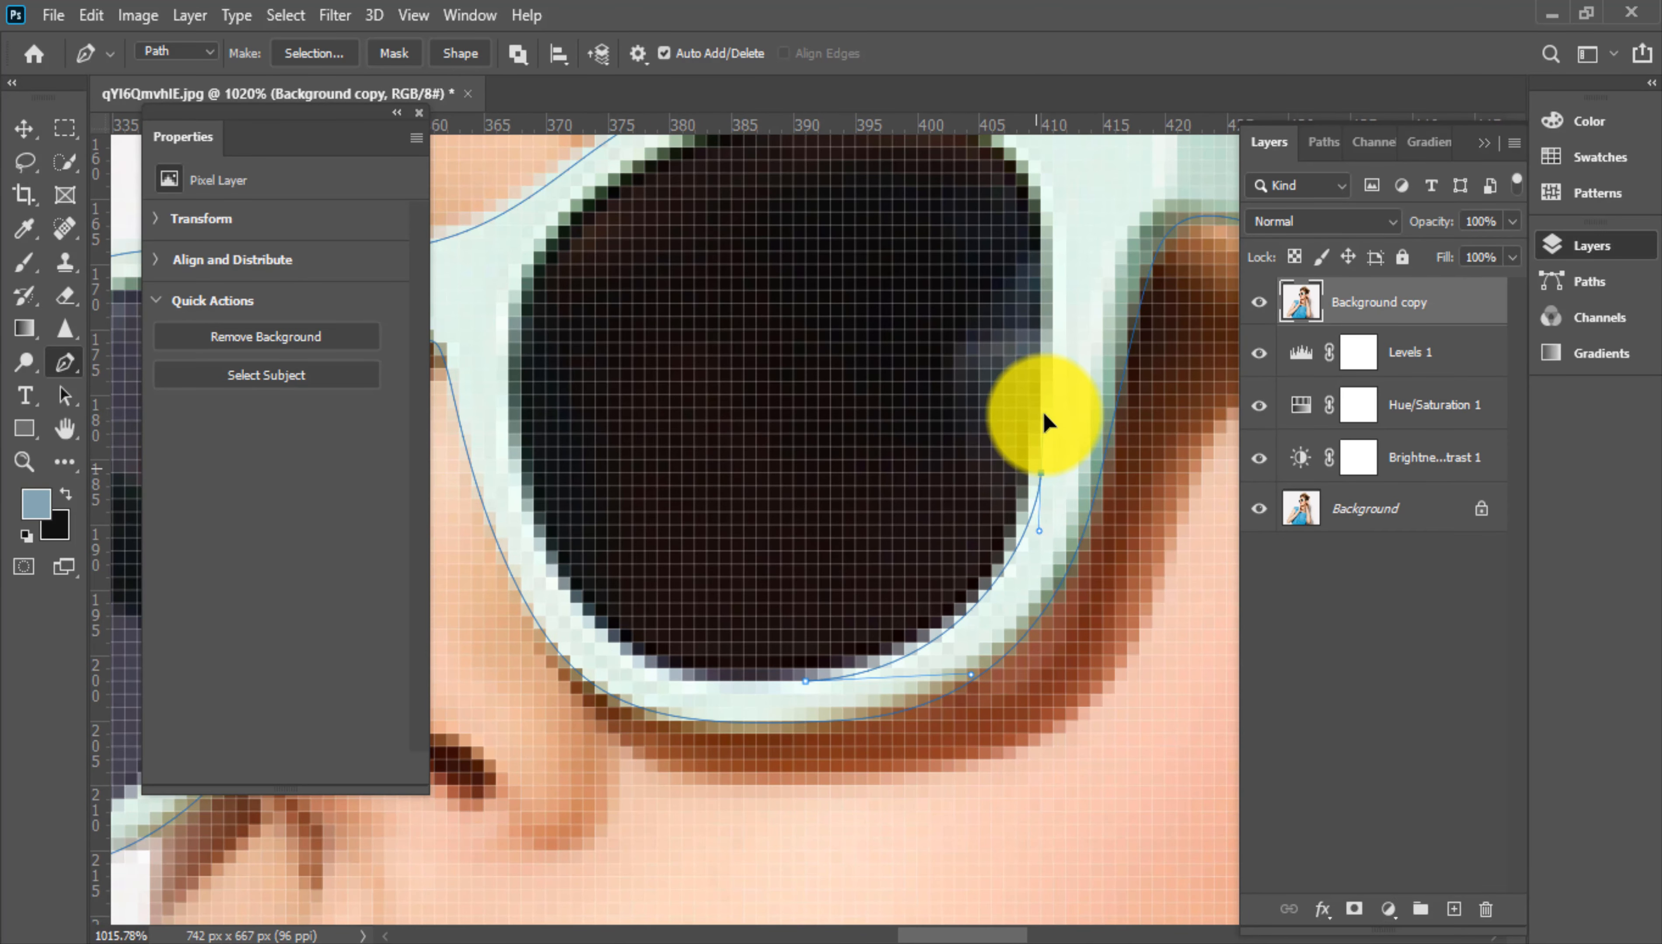
left_click_drag(1049, 399, 1068, 765)
left_click_drag(825, 473, 677, 505)
left_click_drag(609, 549, 957, 430)
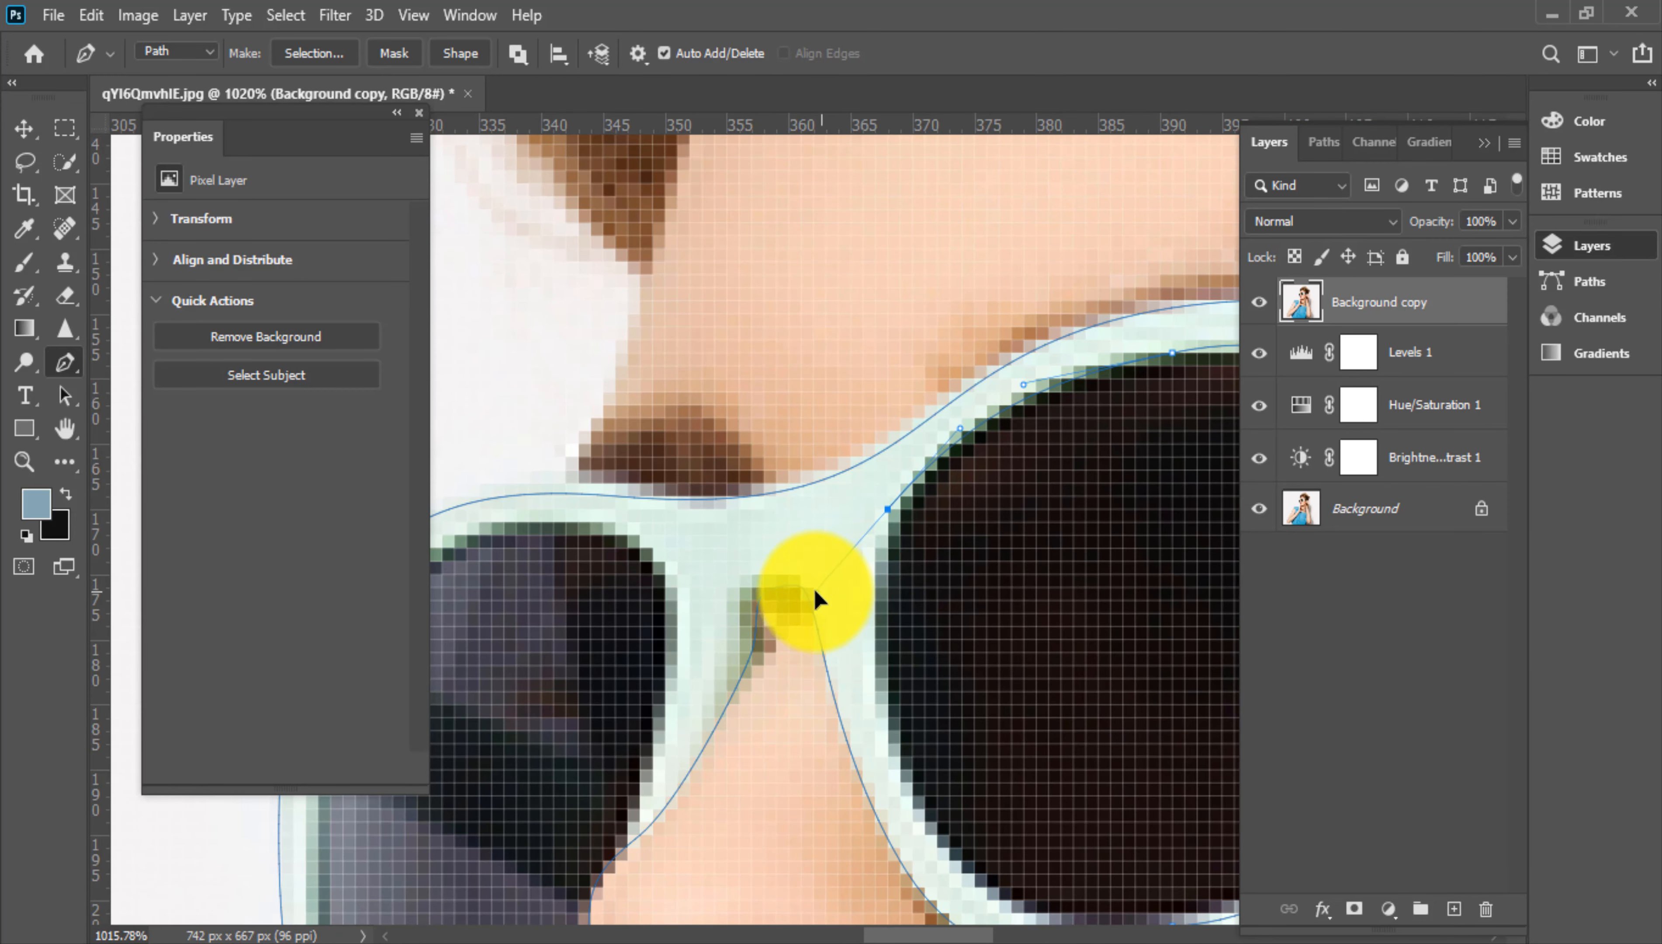
Trace the nose side of the near lens opening and close its path at the bottom starting point
left_click_drag(822, 624, 737, 356)
key("ctrl+z")
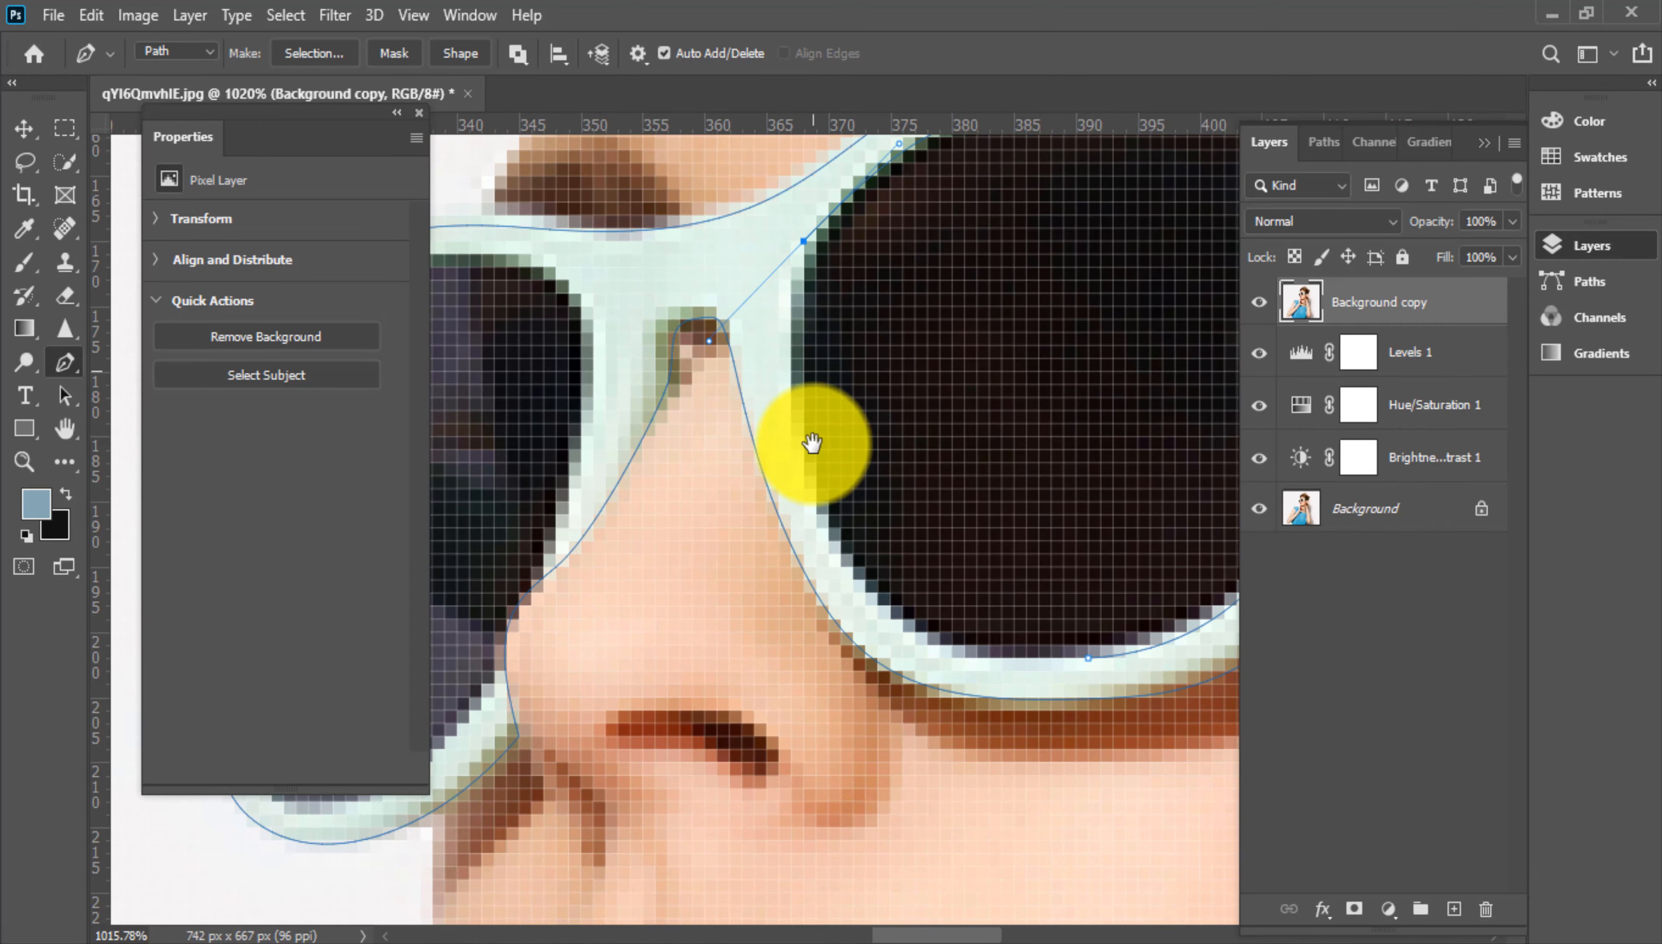
left_click_drag(813, 442, 833, 629)
key("ctrl+z")
left_click_drag(799, 449, 795, 442)
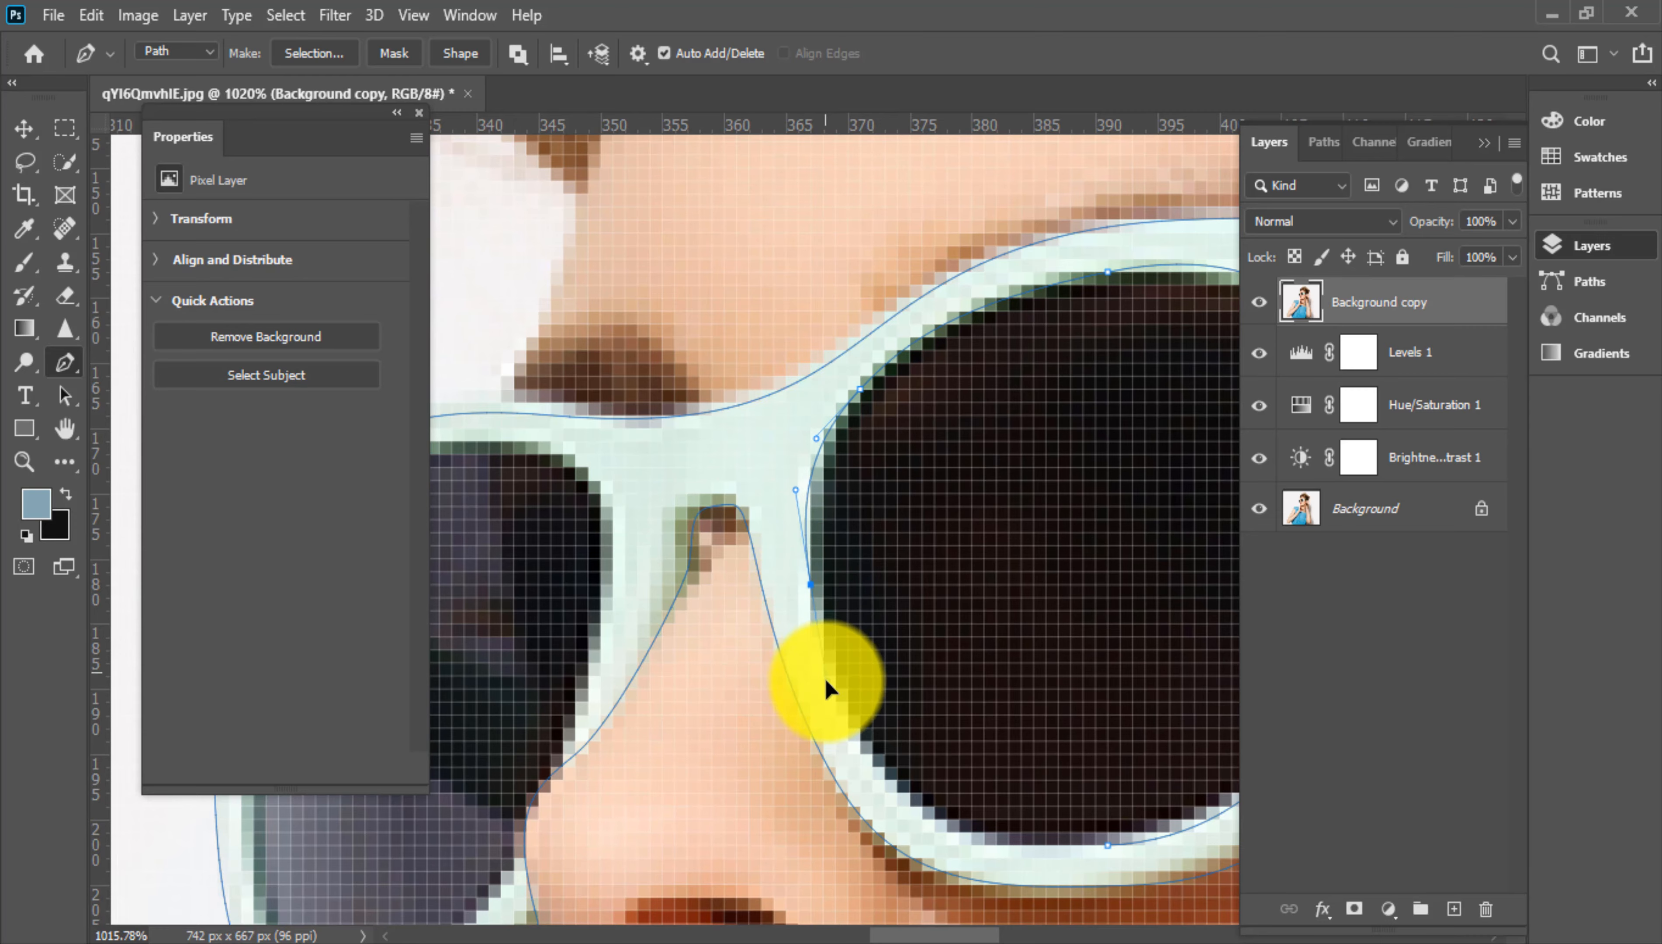
left_click_drag(824, 676, 605, 425)
left_click_drag(890, 584, 1031, 576)
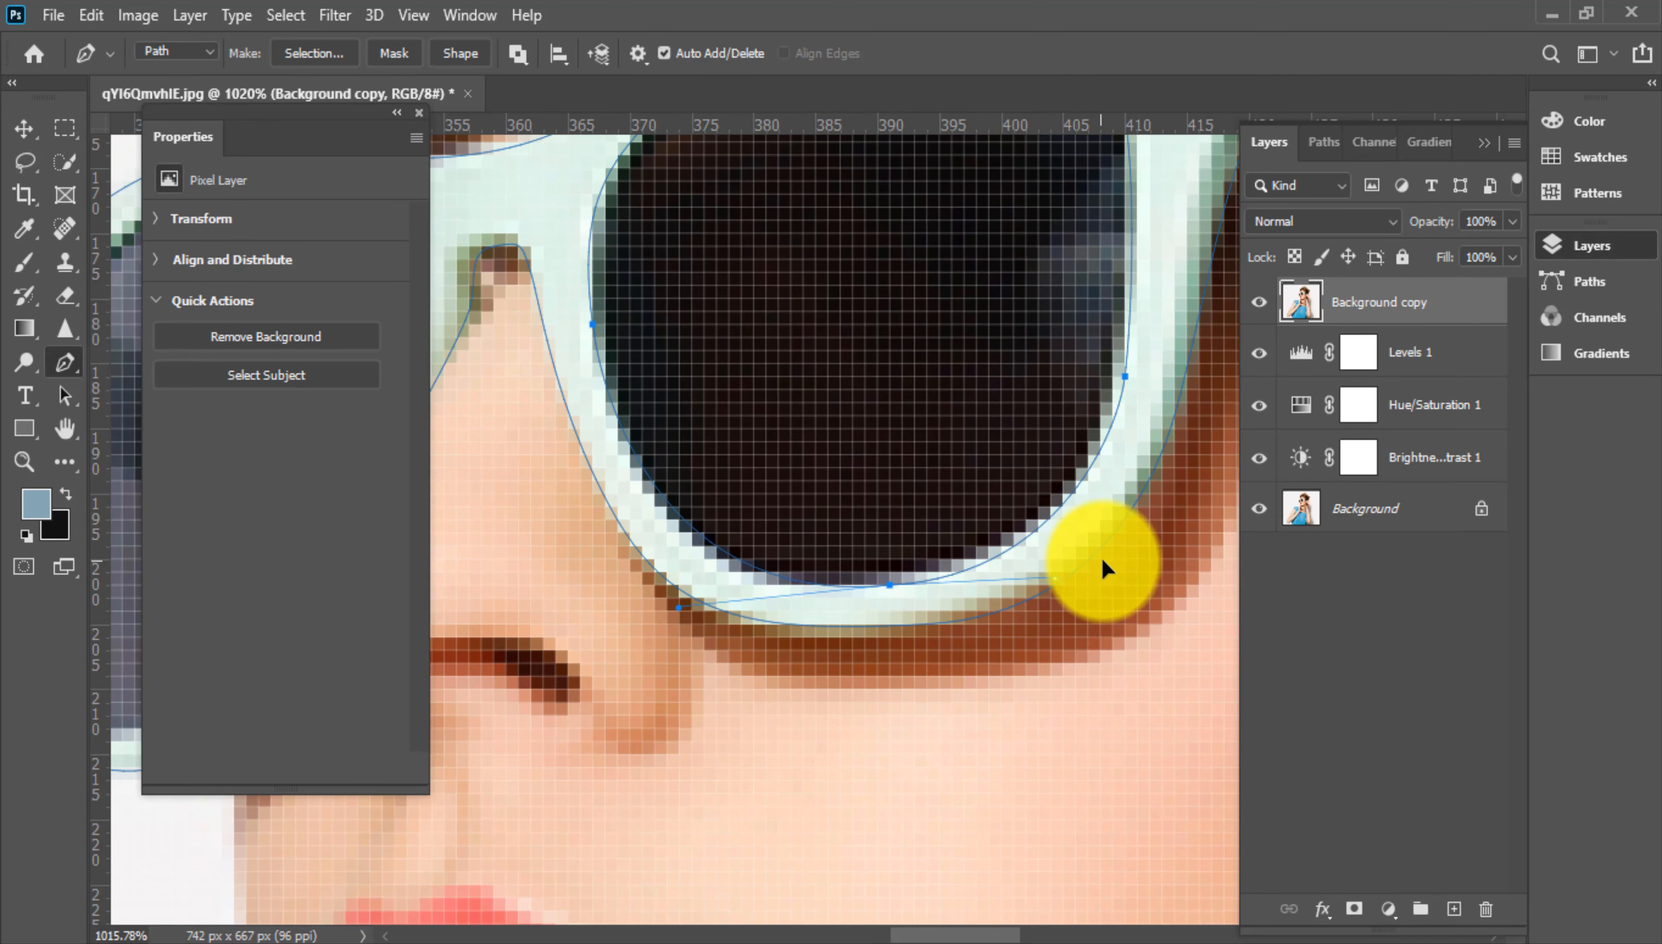
Start a path around the far lens opening at the nose and trace its inner side and top edge
scroll(1042, 584, "down", 5)
scroll(893, 476, "up", 5)
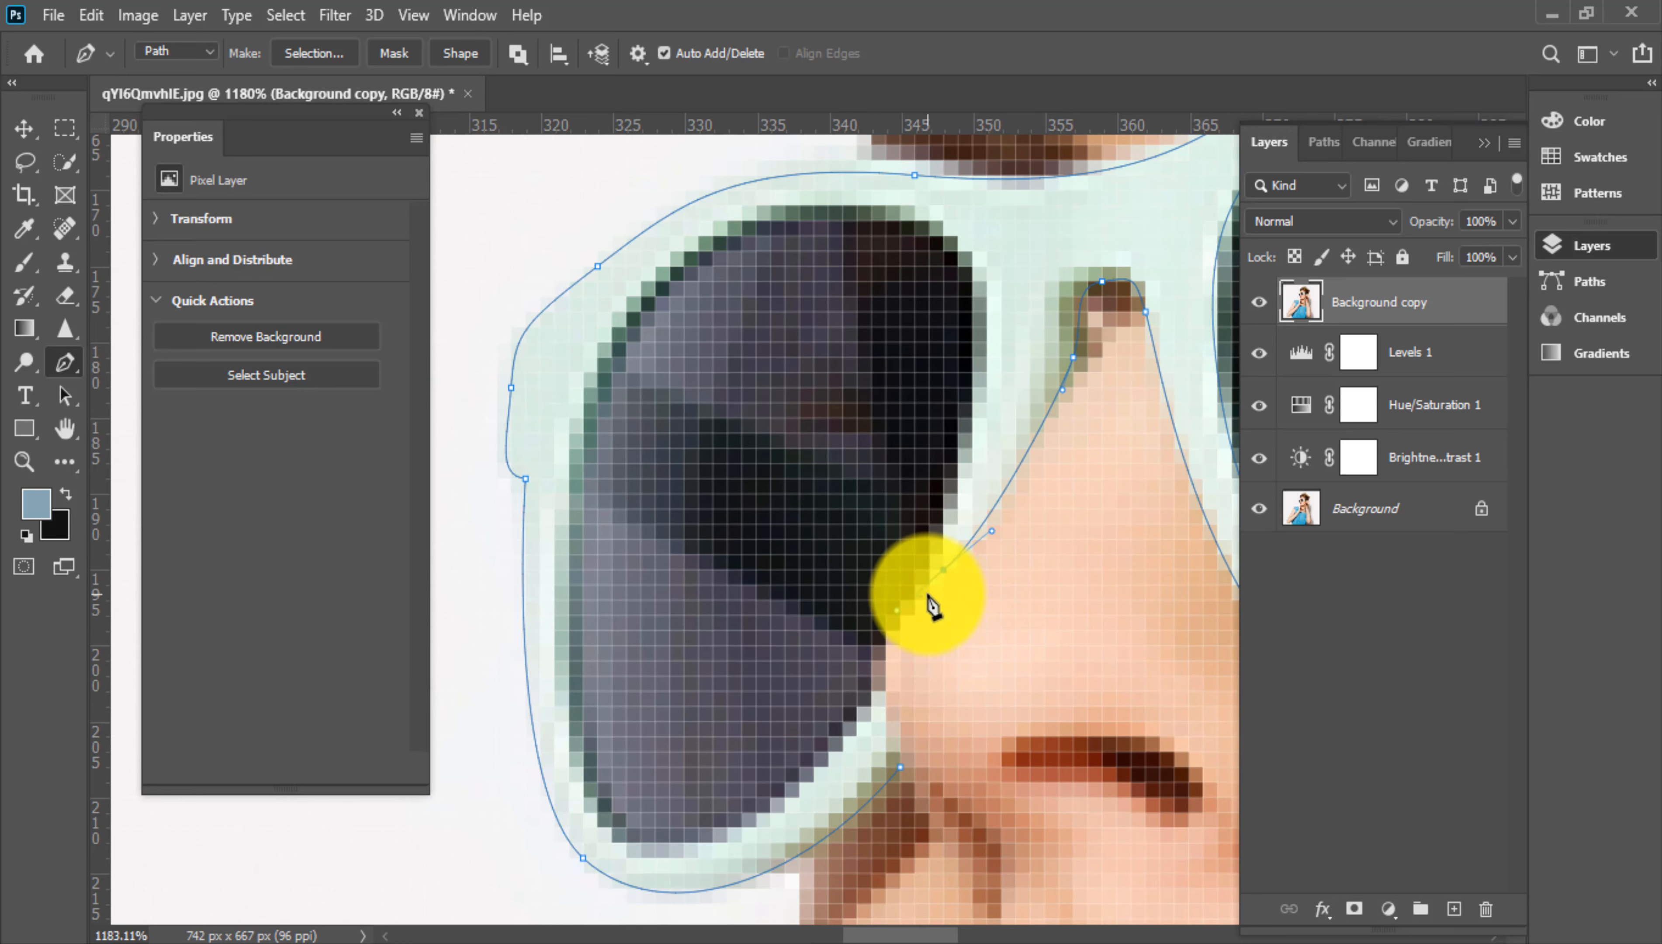
left_click(929, 591)
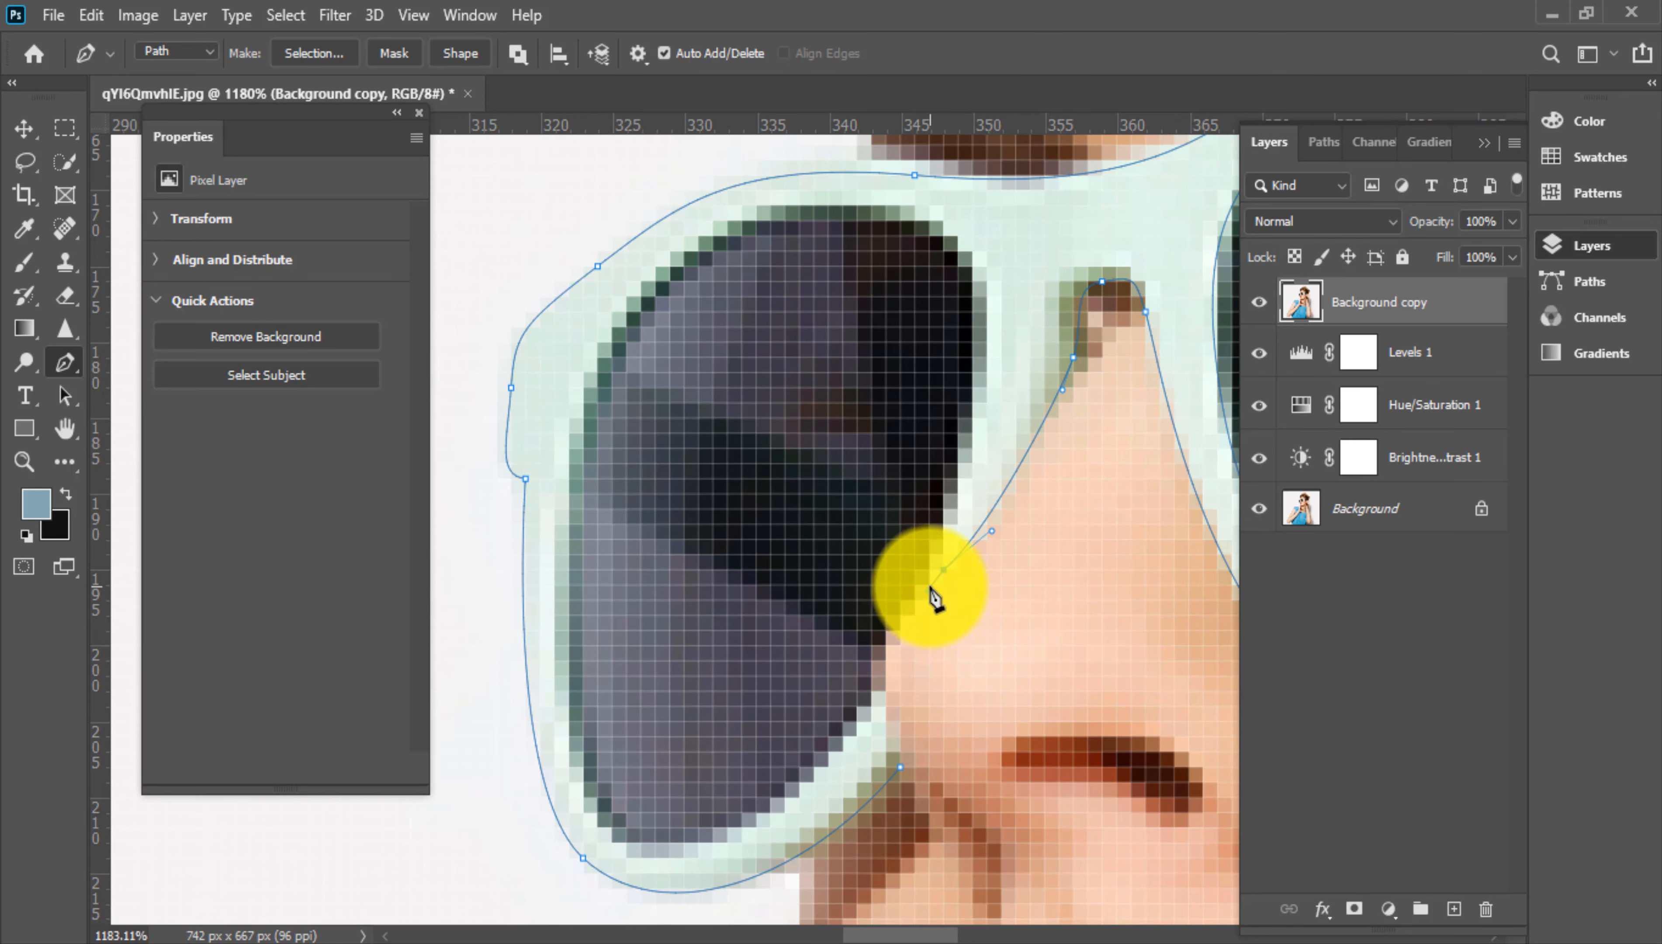
left_click_drag(987, 357, 994, 271)
left_click_drag(842, 205, 906, 159)
Trace the outer side and bottom of the far lens opening, then close the path beside the nose
scroll(659, 442, "down", 3)
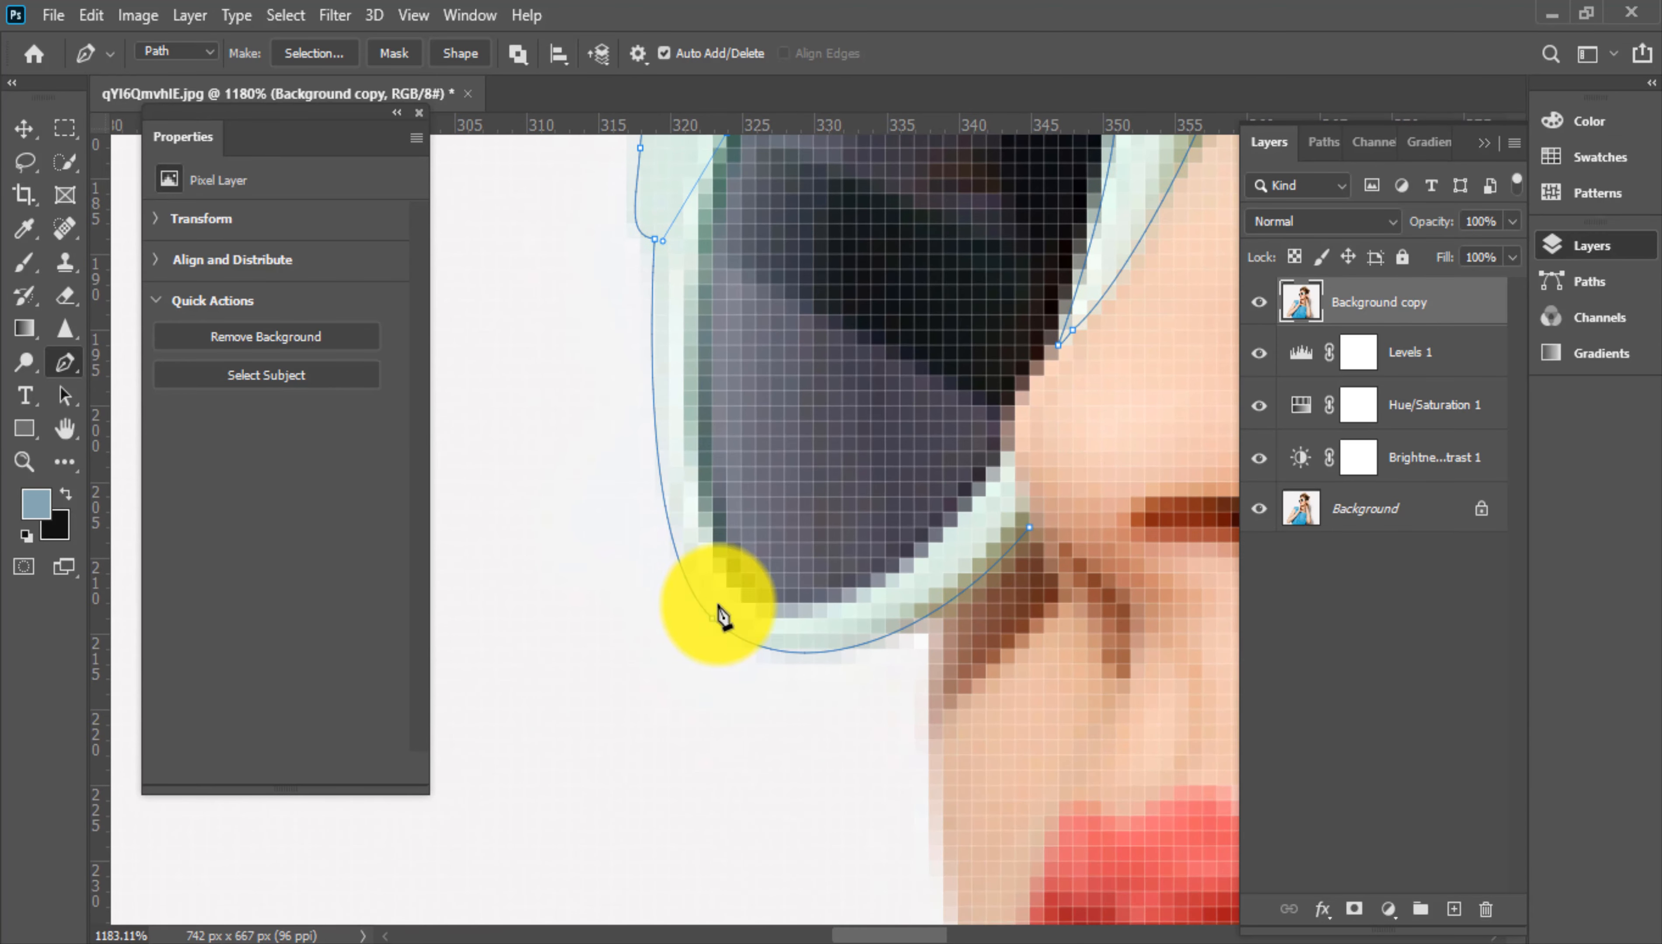
scroll(917, 518, "up", 1)
scroll(923, 518, "right", 2)
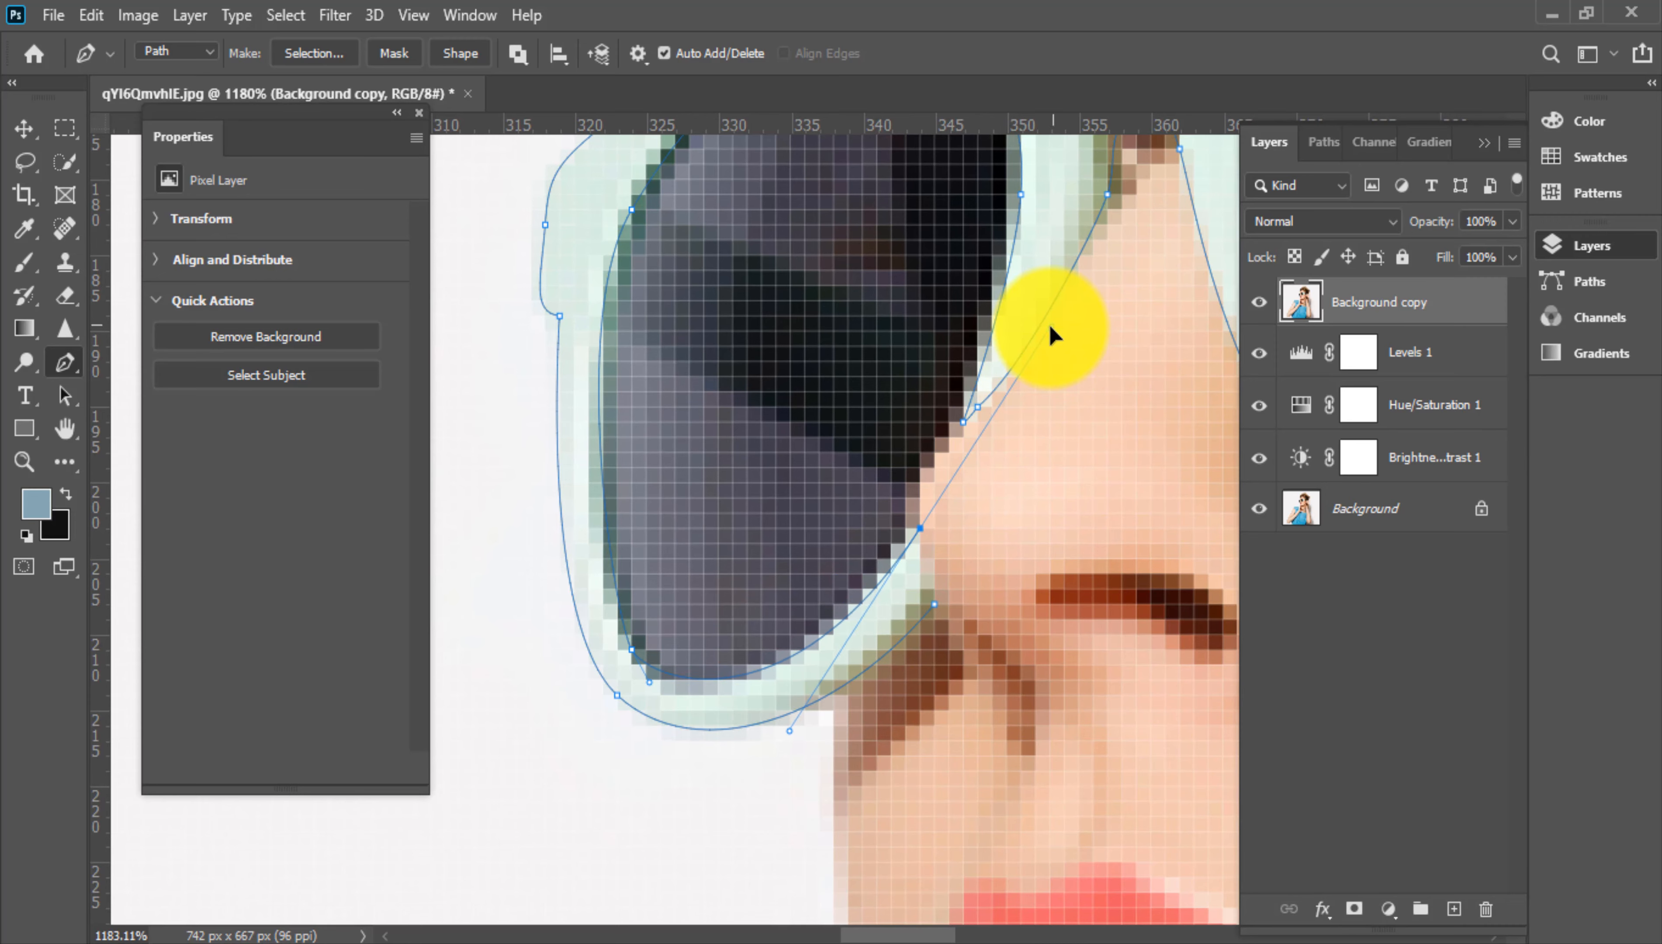
left_click(937, 606)
left_click_drag(910, 611, 839, 524)
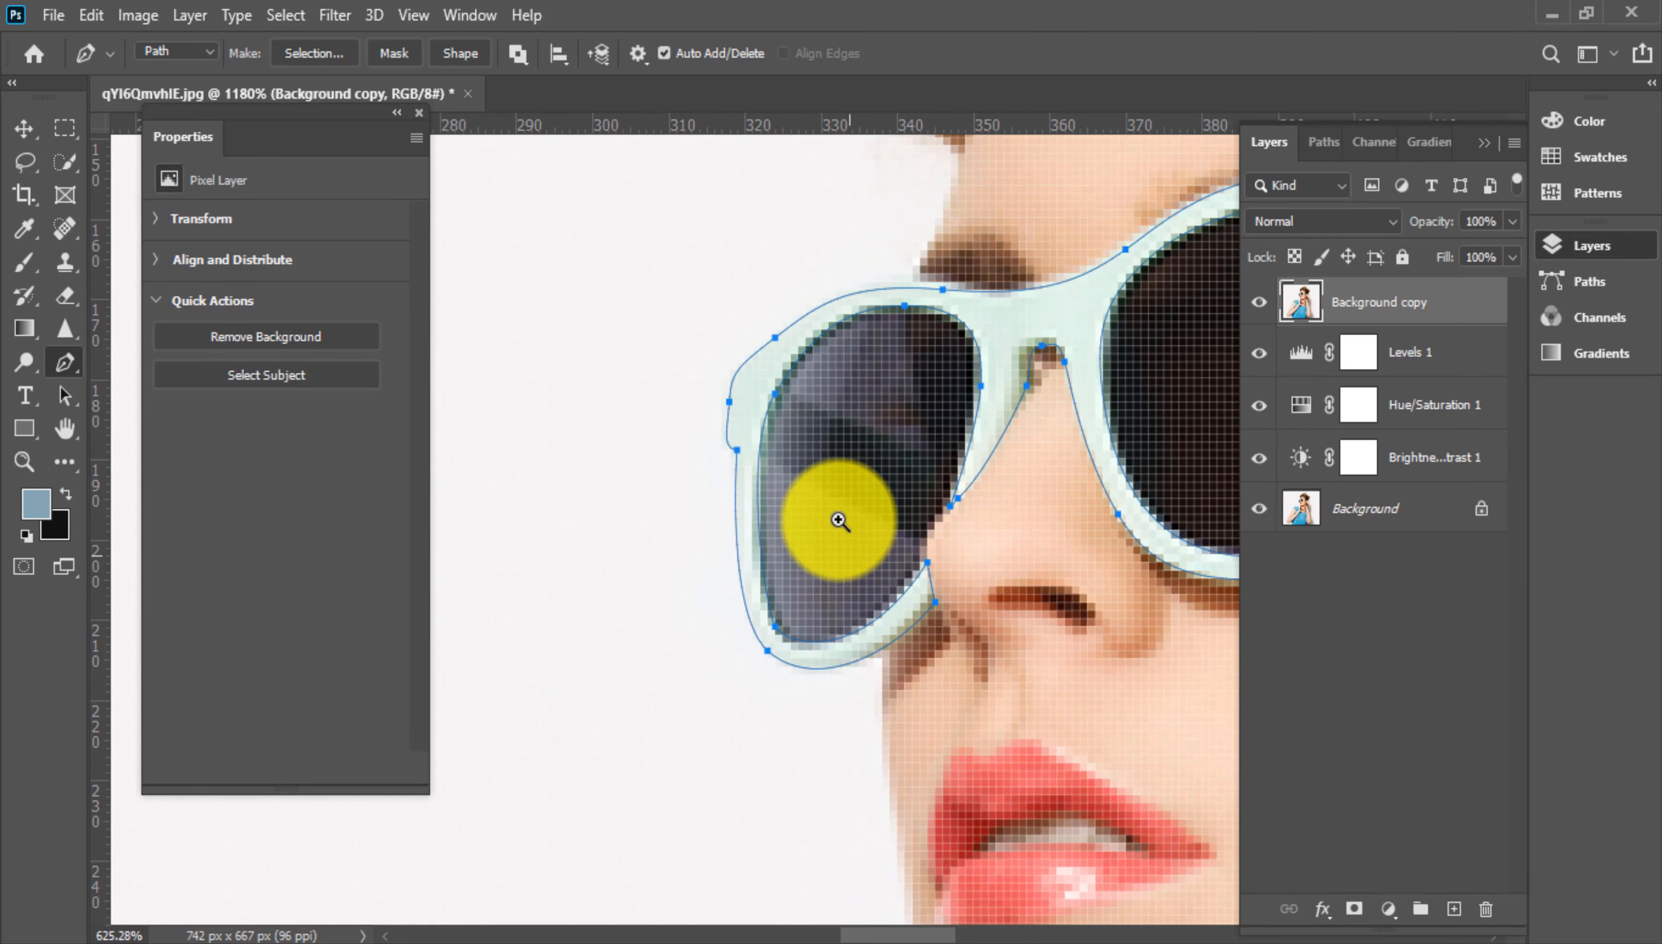
left_click_drag(808, 455, 857, 495)
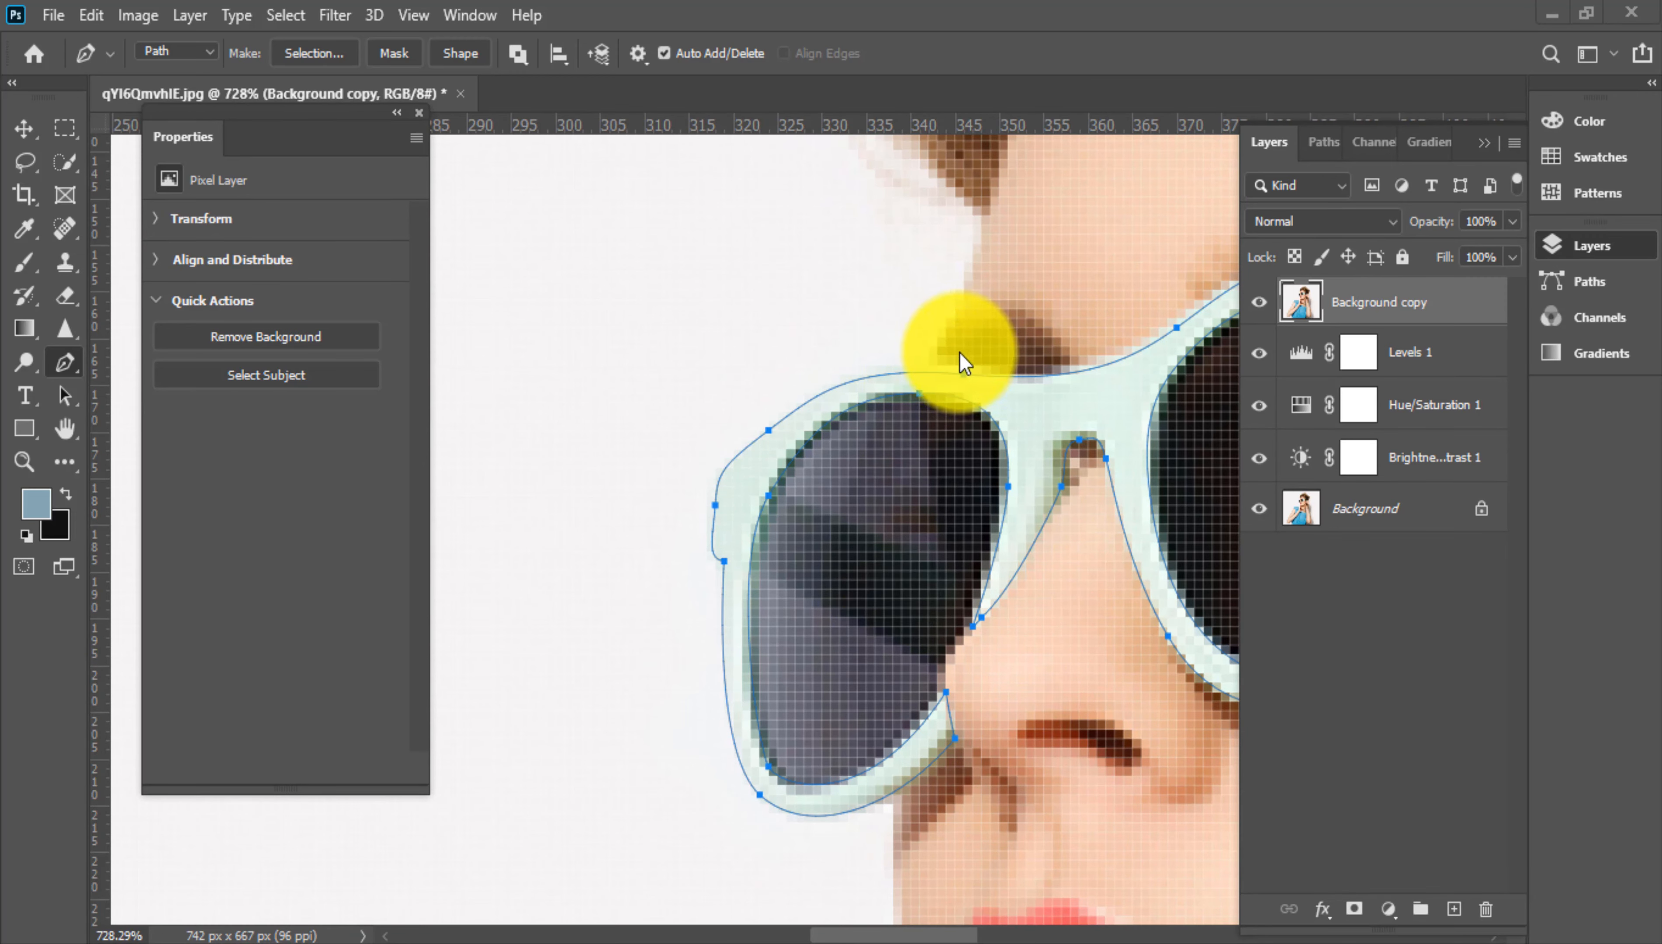
Reposition the frame path's anchor above the nose bridge and adjust its direction handle to follow the upper edge
left_click_drag(973, 371, 921, 375)
left_click_drag(978, 533, 891, 557)
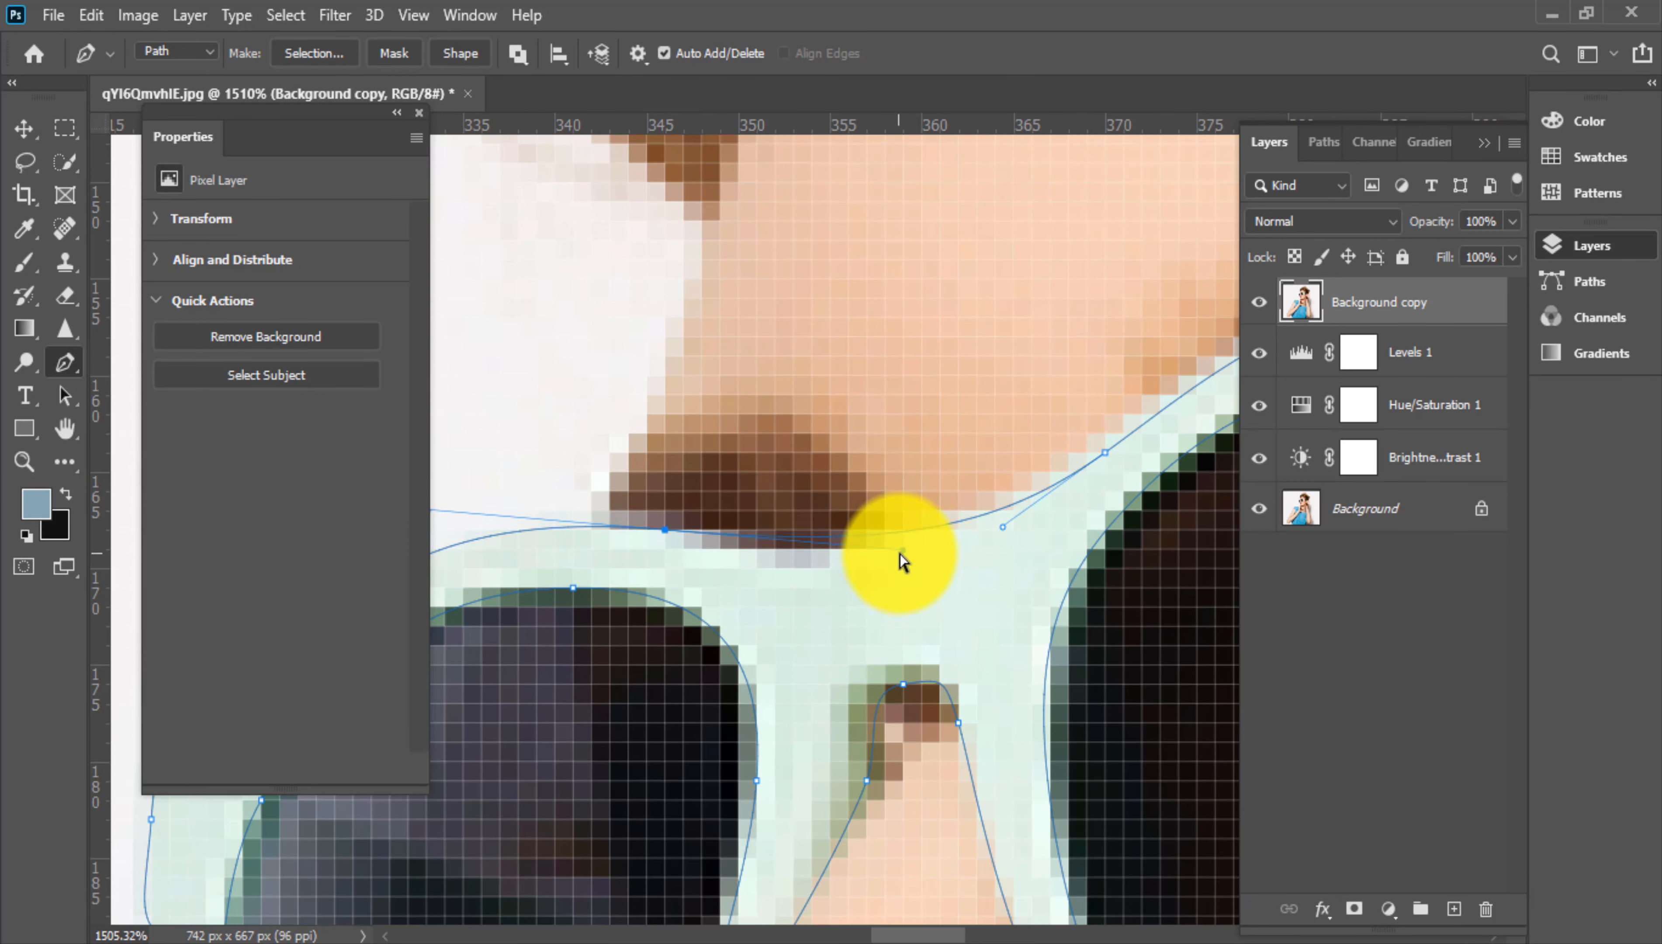
left_click_drag(884, 577, 902, 550)
left_click_drag(1030, 560, 1115, 557)
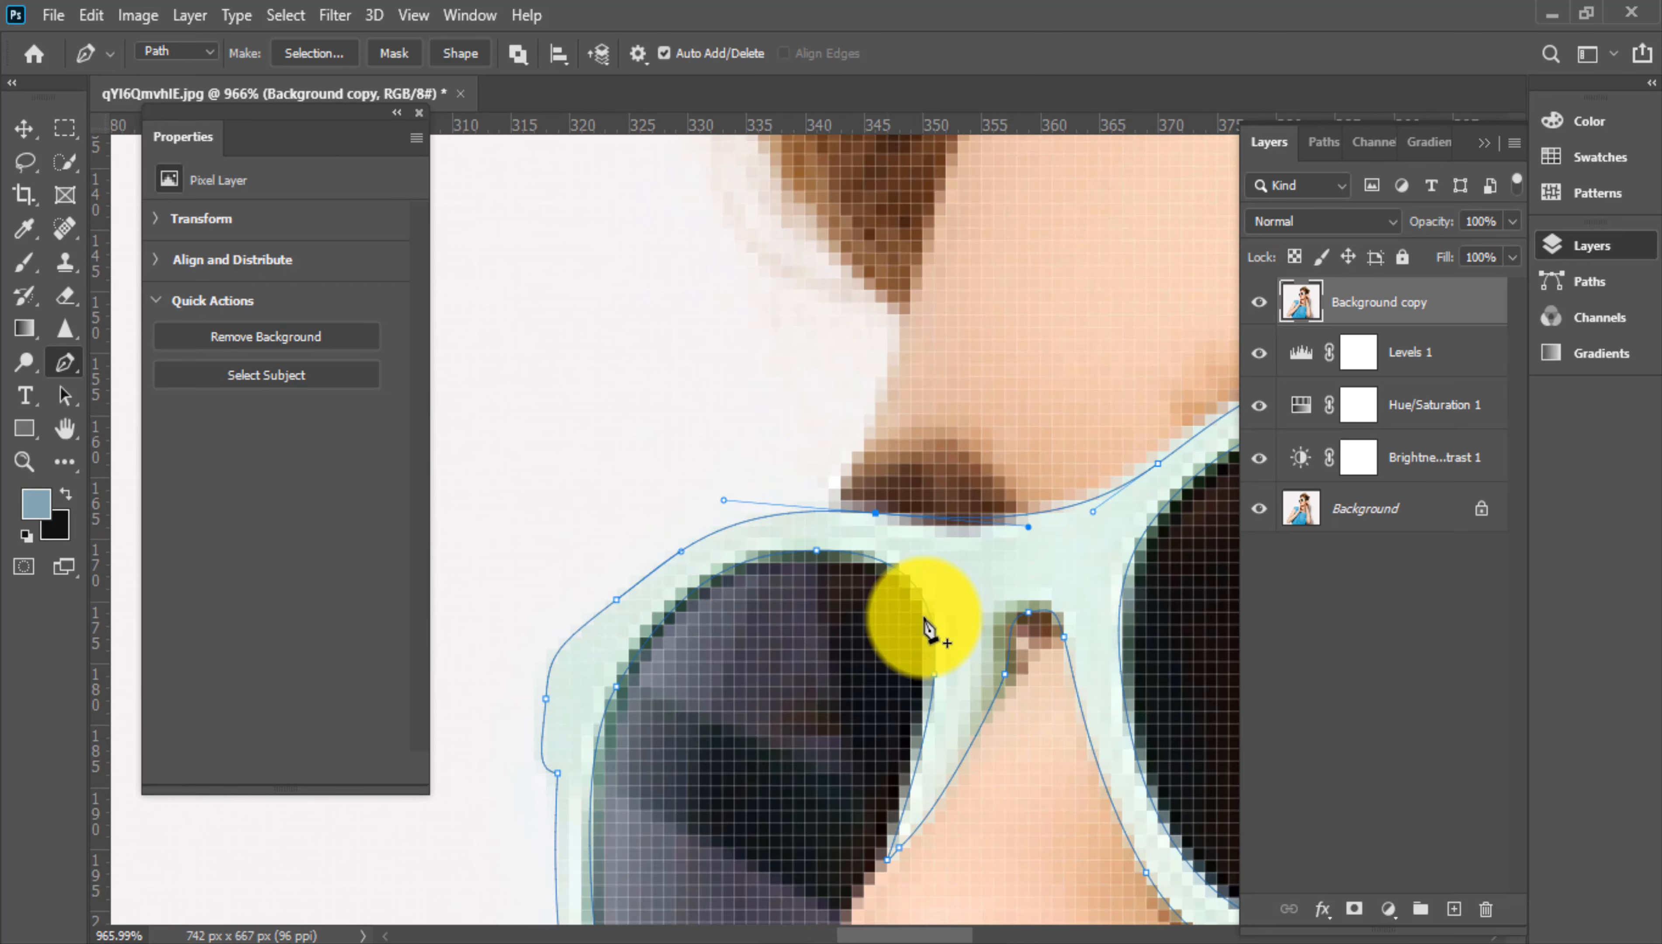
left_click_drag(917, 621, 802, 614)
left_click_drag(910, 596, 662, 562)
left_click_drag(975, 664, 1041, 612)
left_click_drag(1082, 667, 897, 628)
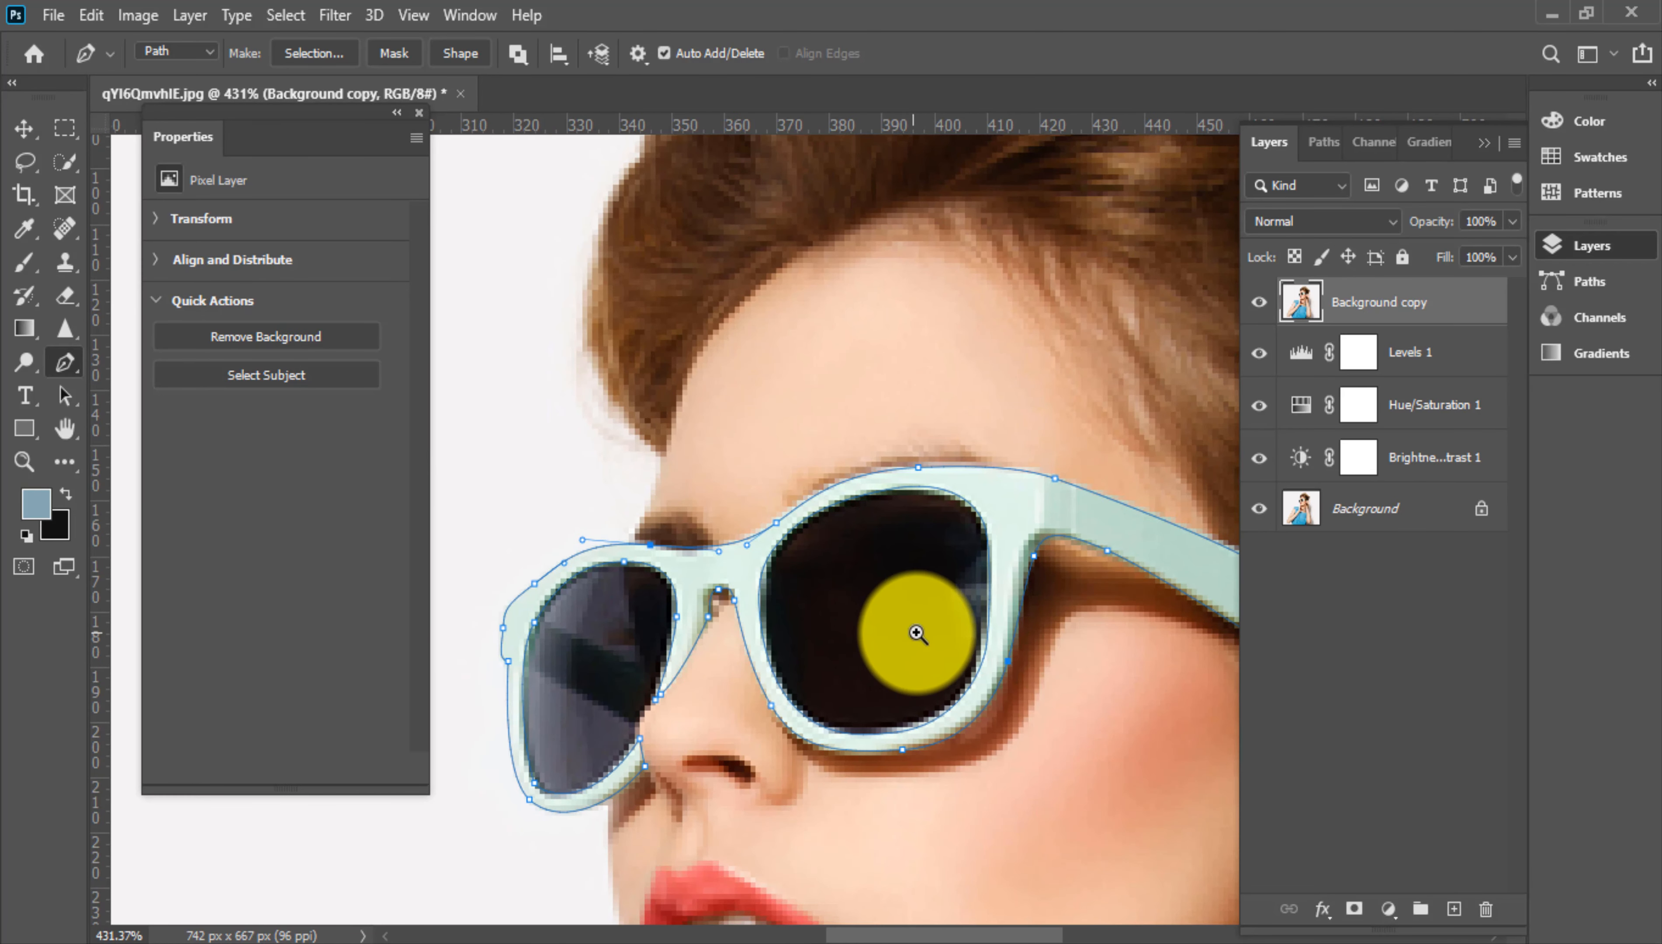
left_click_drag(688, 551, 760, 542)
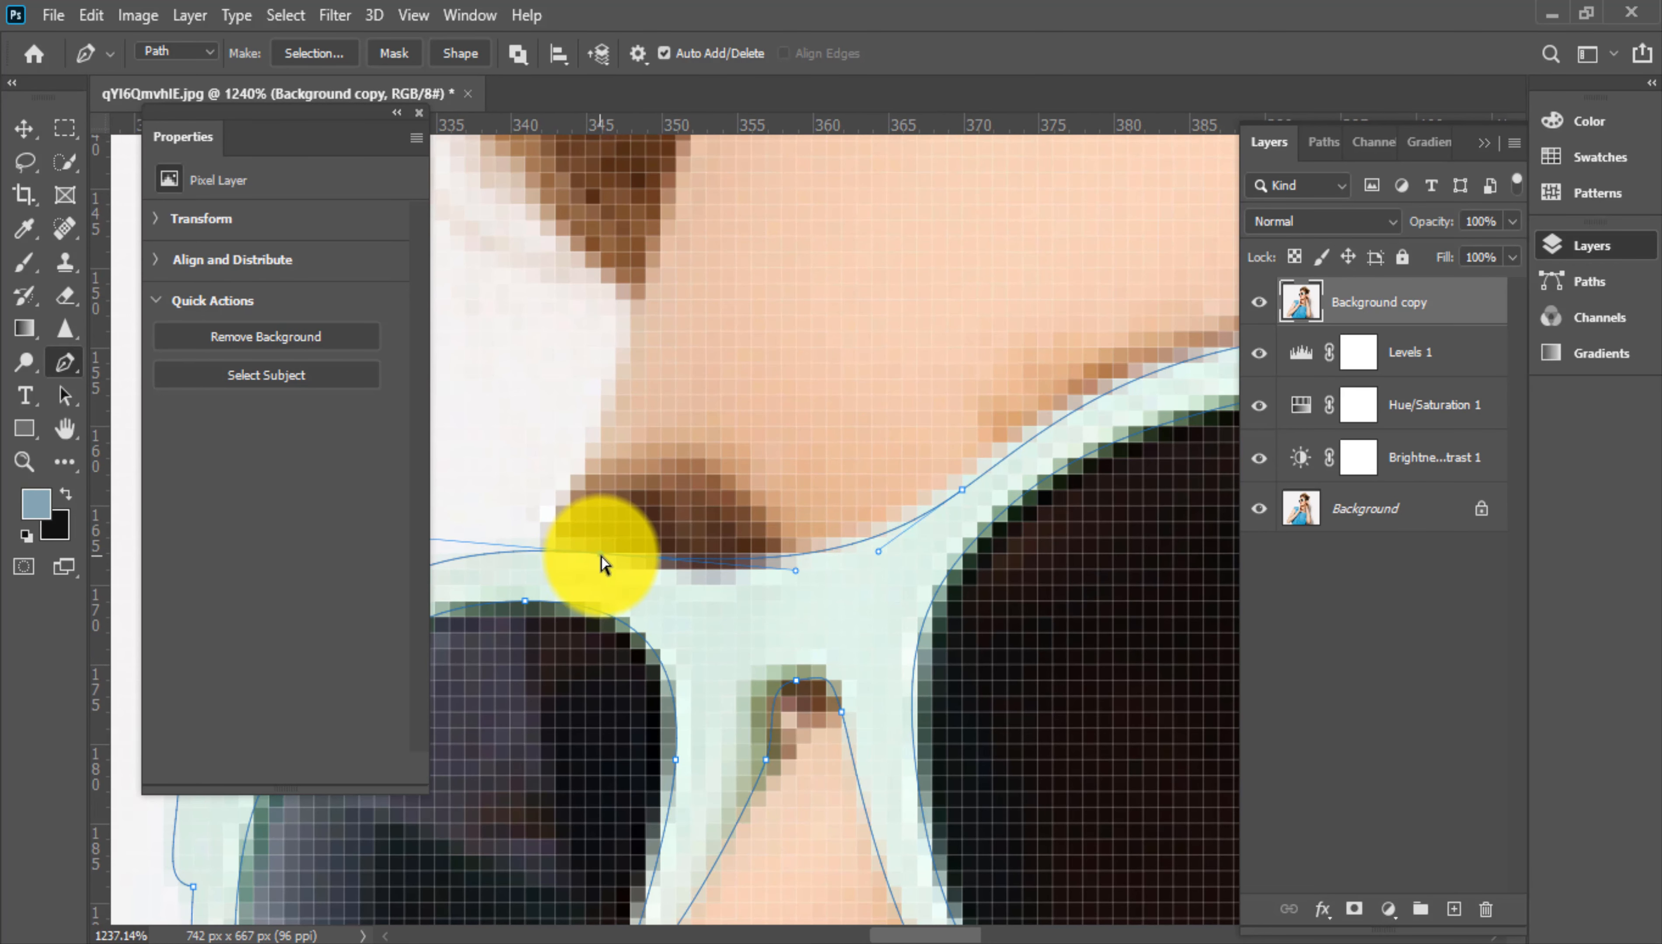
Nudge the anchor beside the bridge and flatten its handles so the curve hugs the frame's top edge
left_click_drag(601, 556, 614, 558)
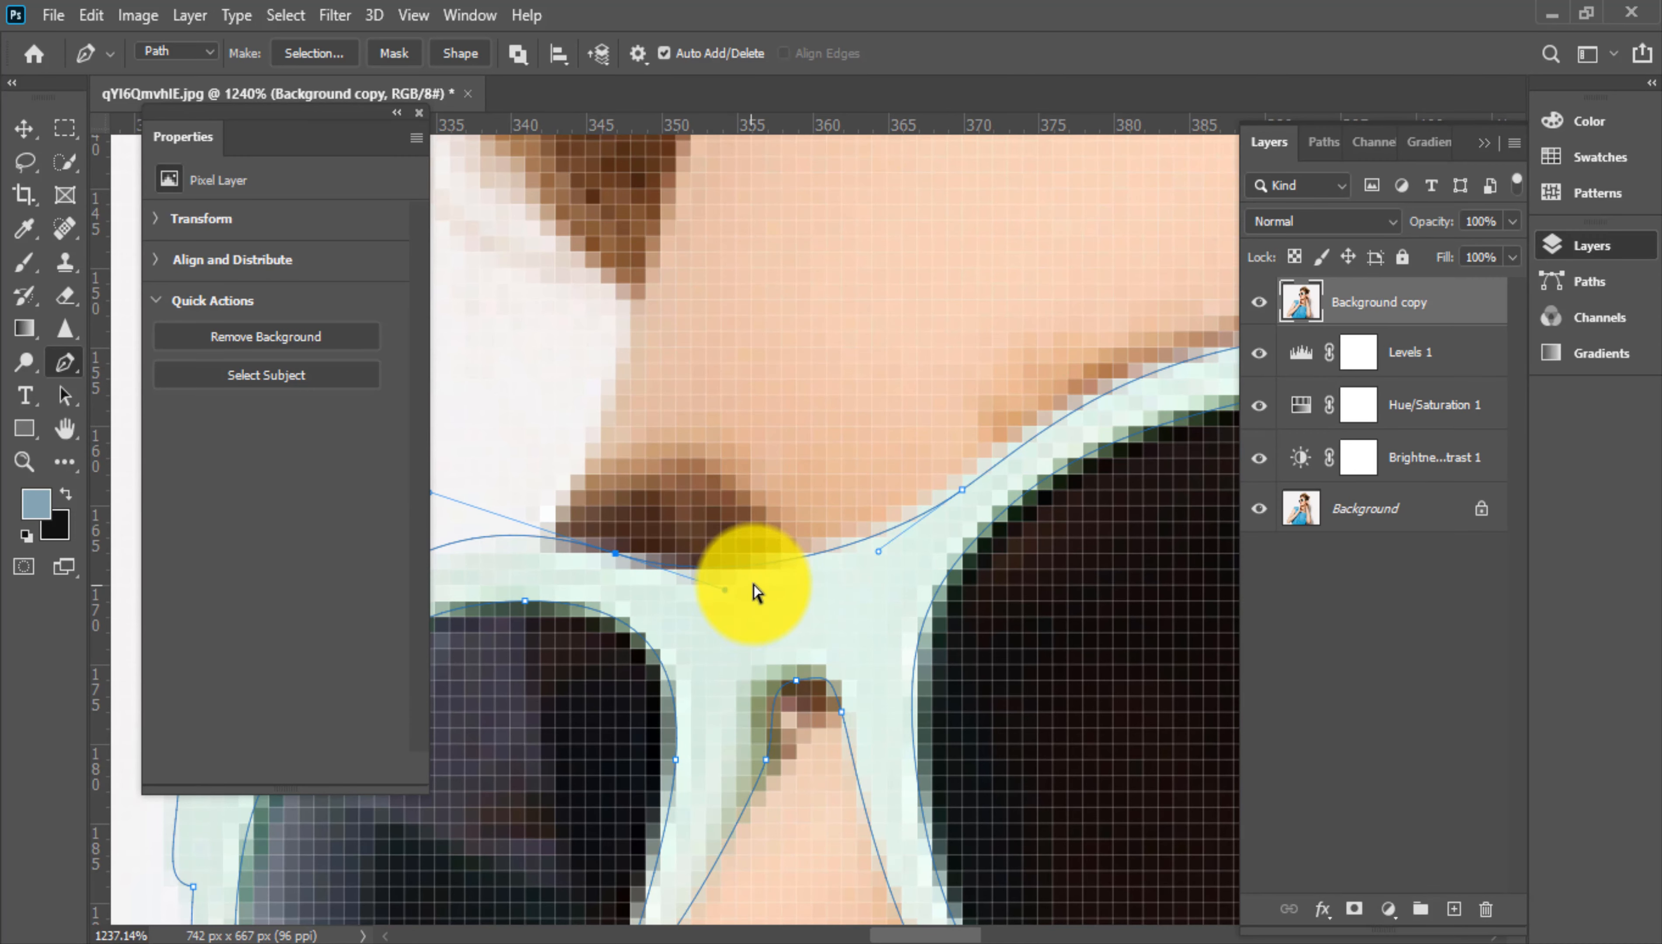
left_click_drag(750, 585, 813, 571)
scroll(958, 590, "down", 1)
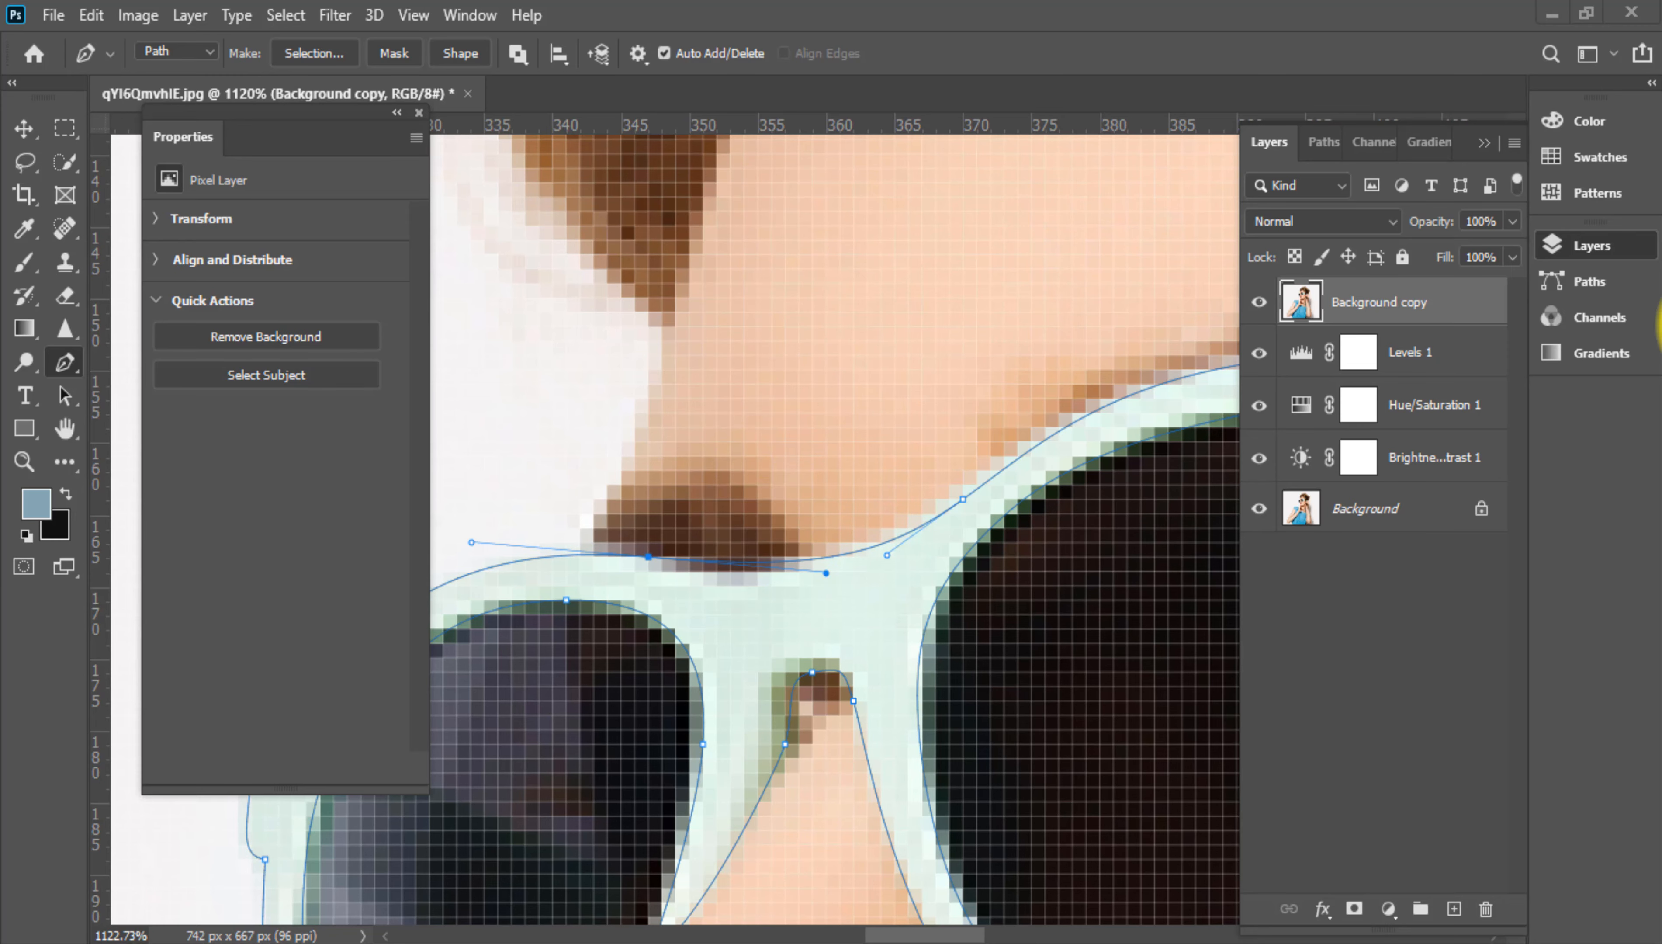
scroll(902, 549, "down", 2)
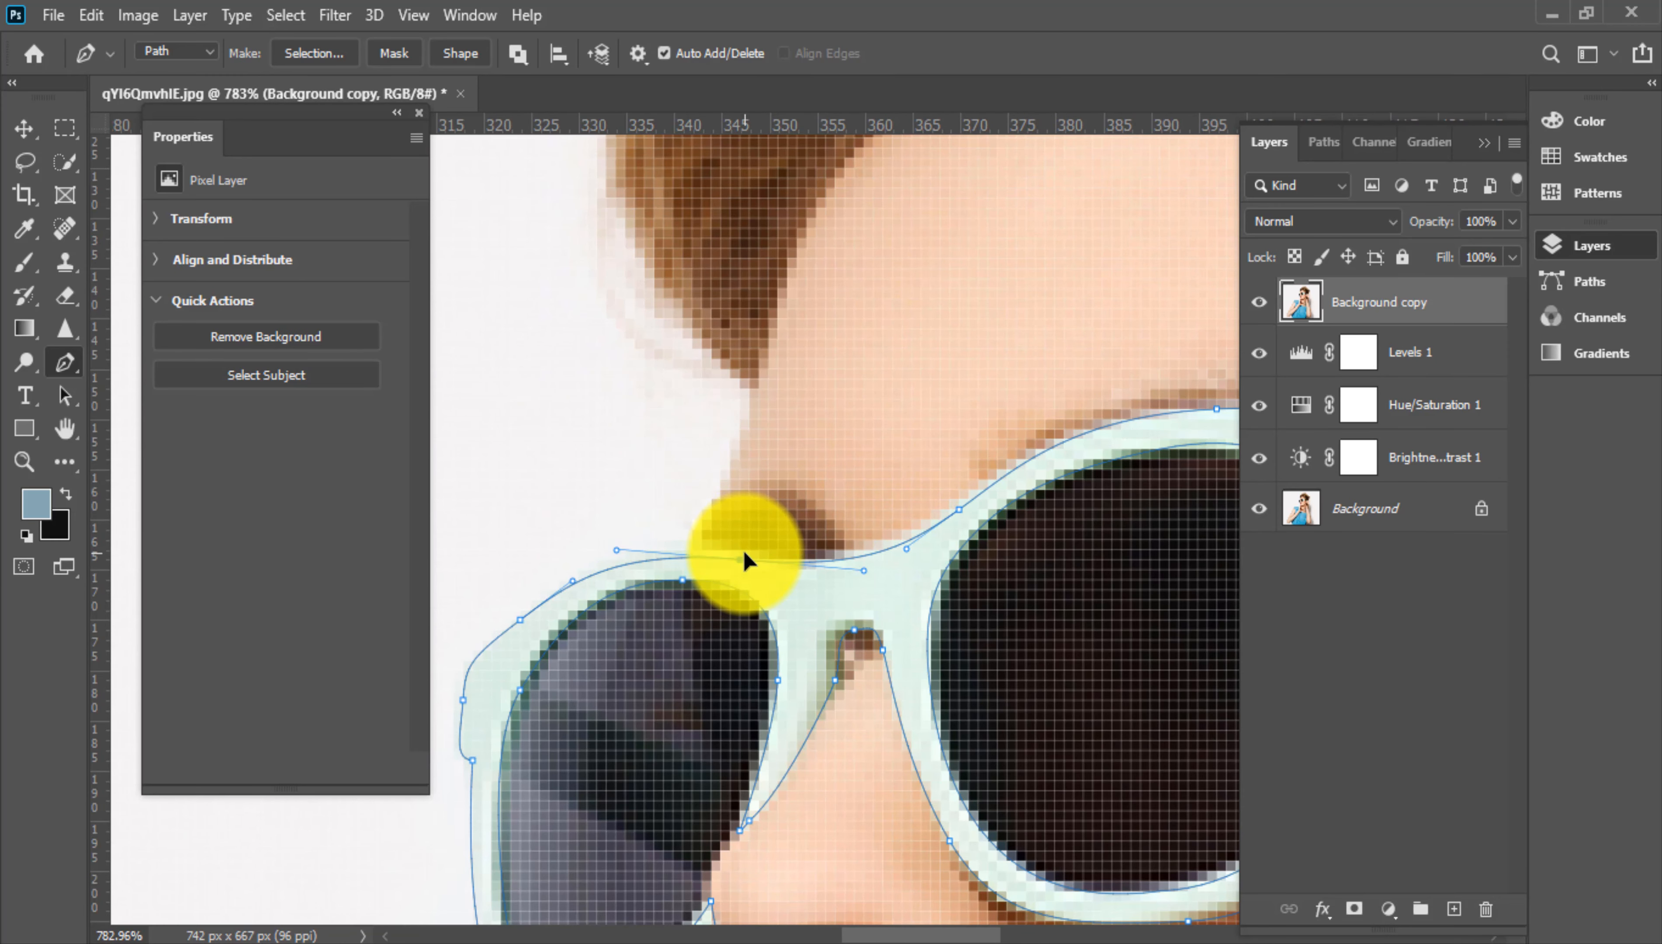
scroll(845, 572, "down", 5)
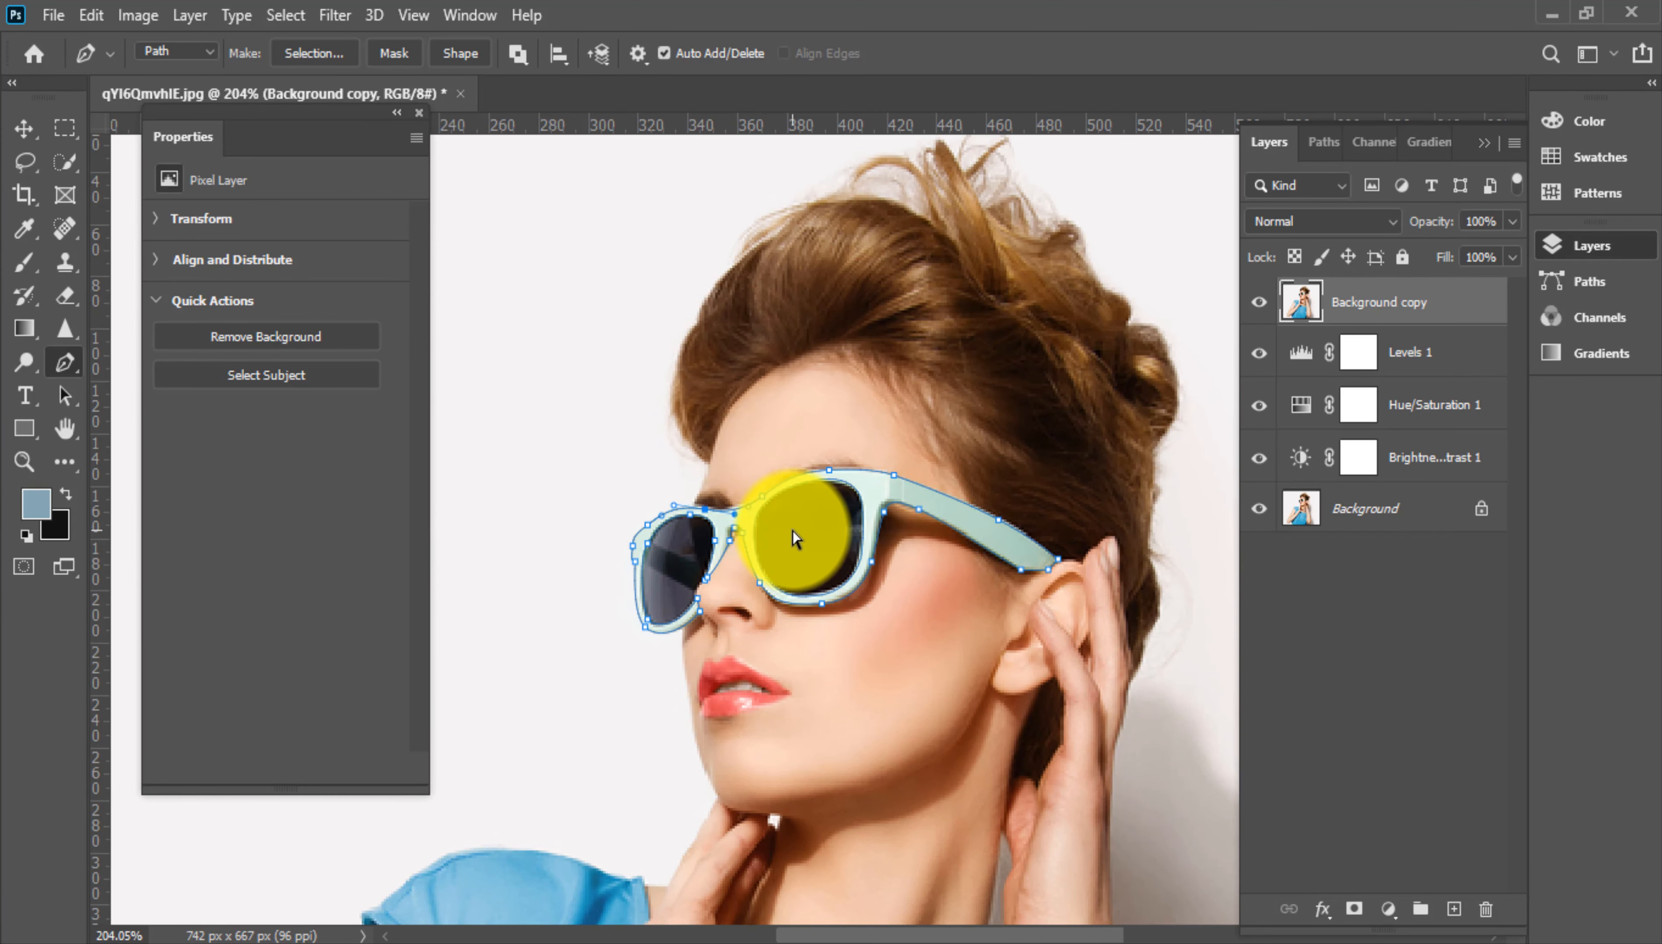
Turn the frame paths into a feathered selection and mask the Background copy with it
key("ctrl+Return")
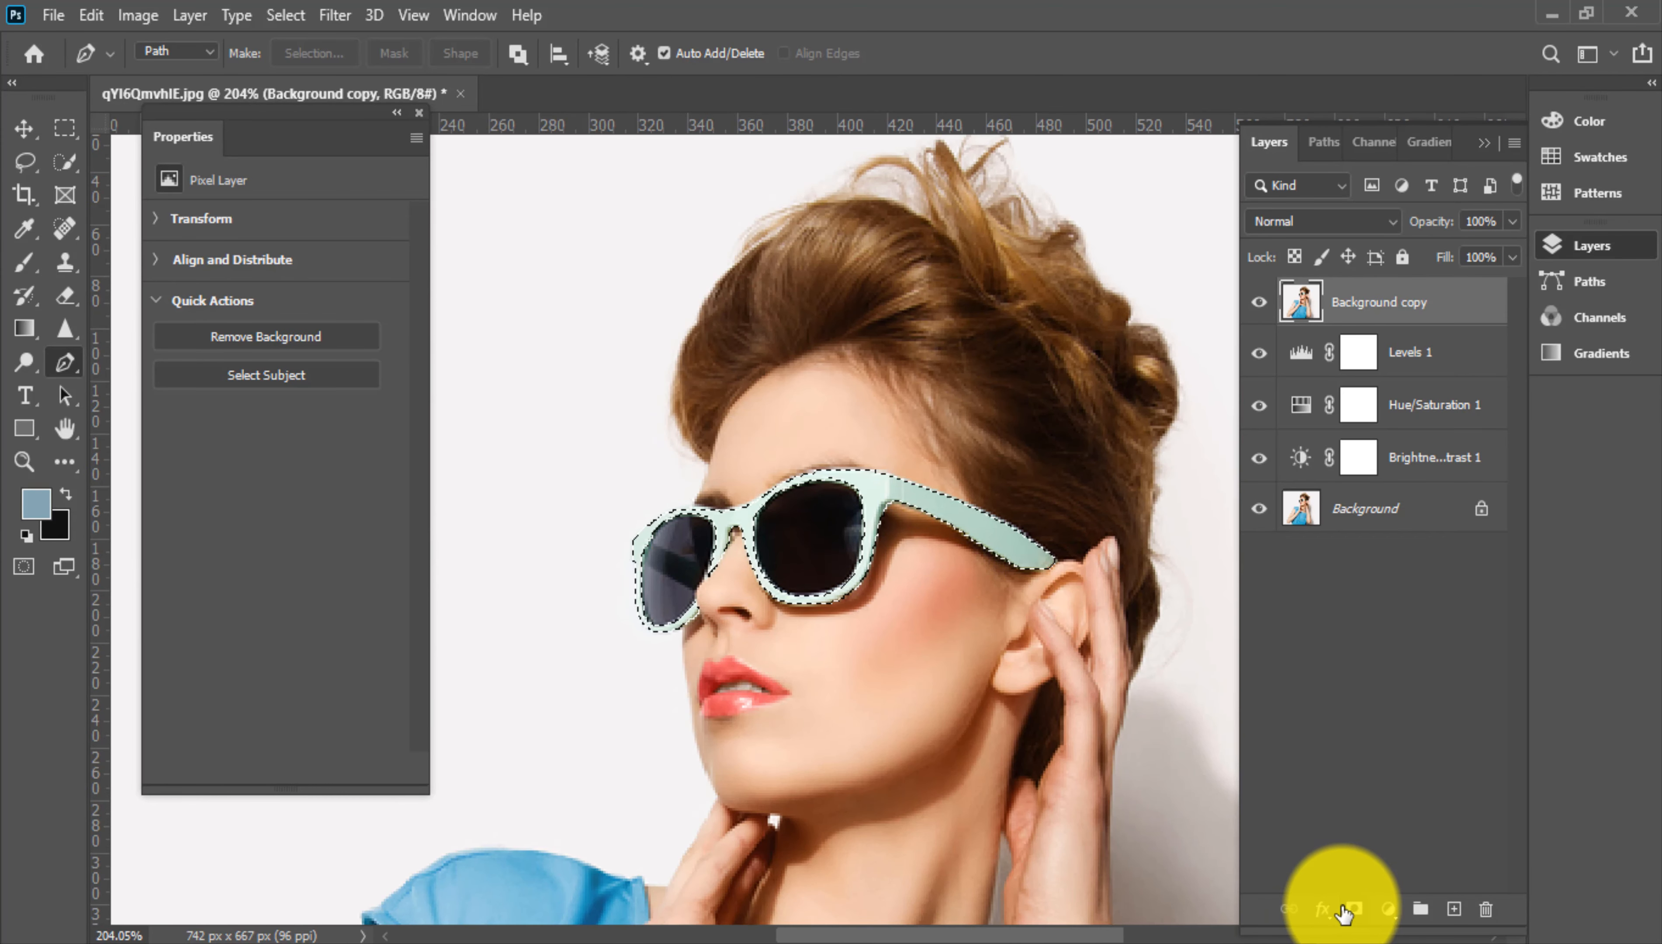
key("shift+F6")
key("Return")
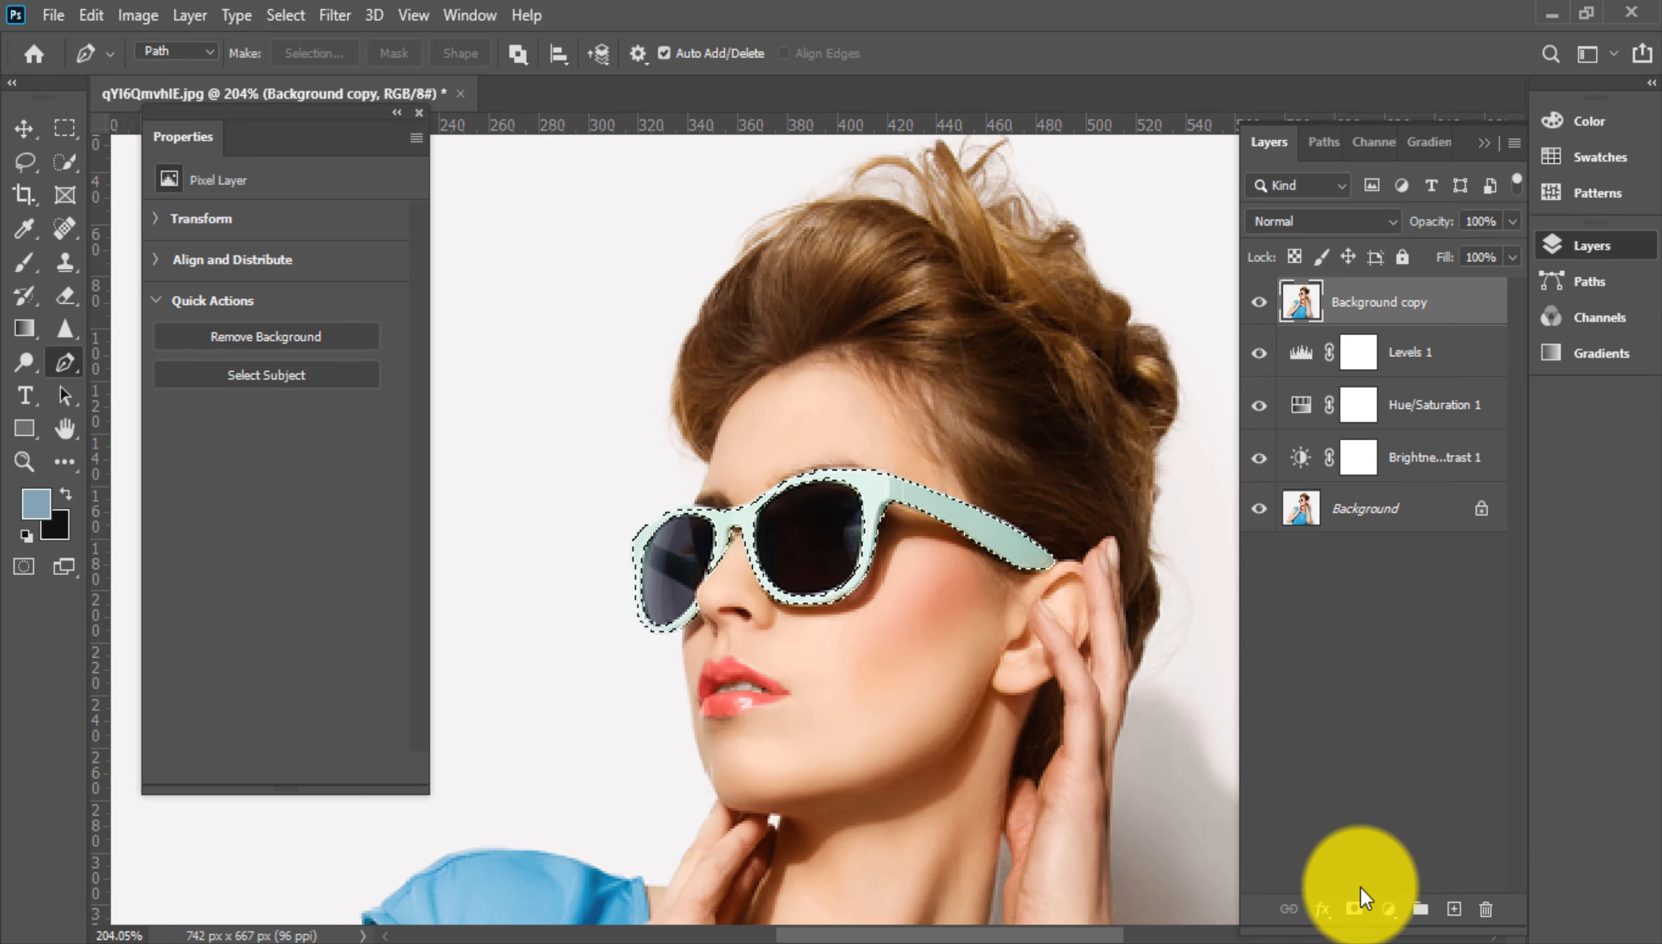
left_click(1355, 909)
left_click_drag(930, 651, 753, 611)
left_click_drag(837, 379, 1024, 473)
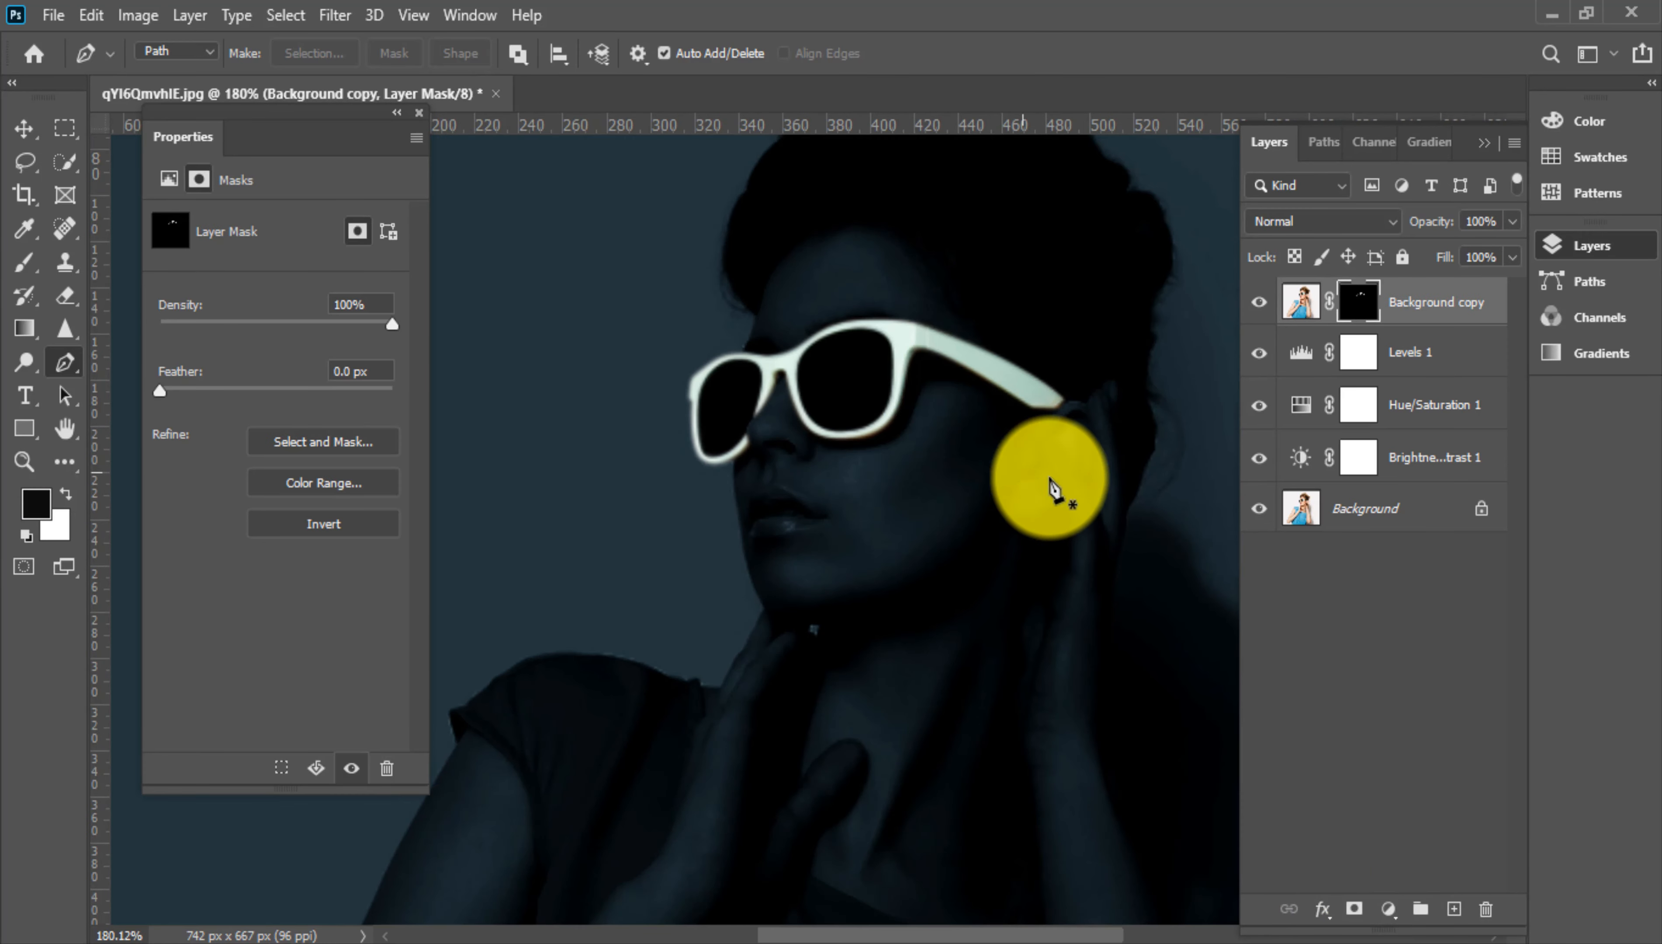
Load the frame mask as a selection, feather it, and copy the frame's pixels to a new layer
left_click(1359, 301, "ctrl")
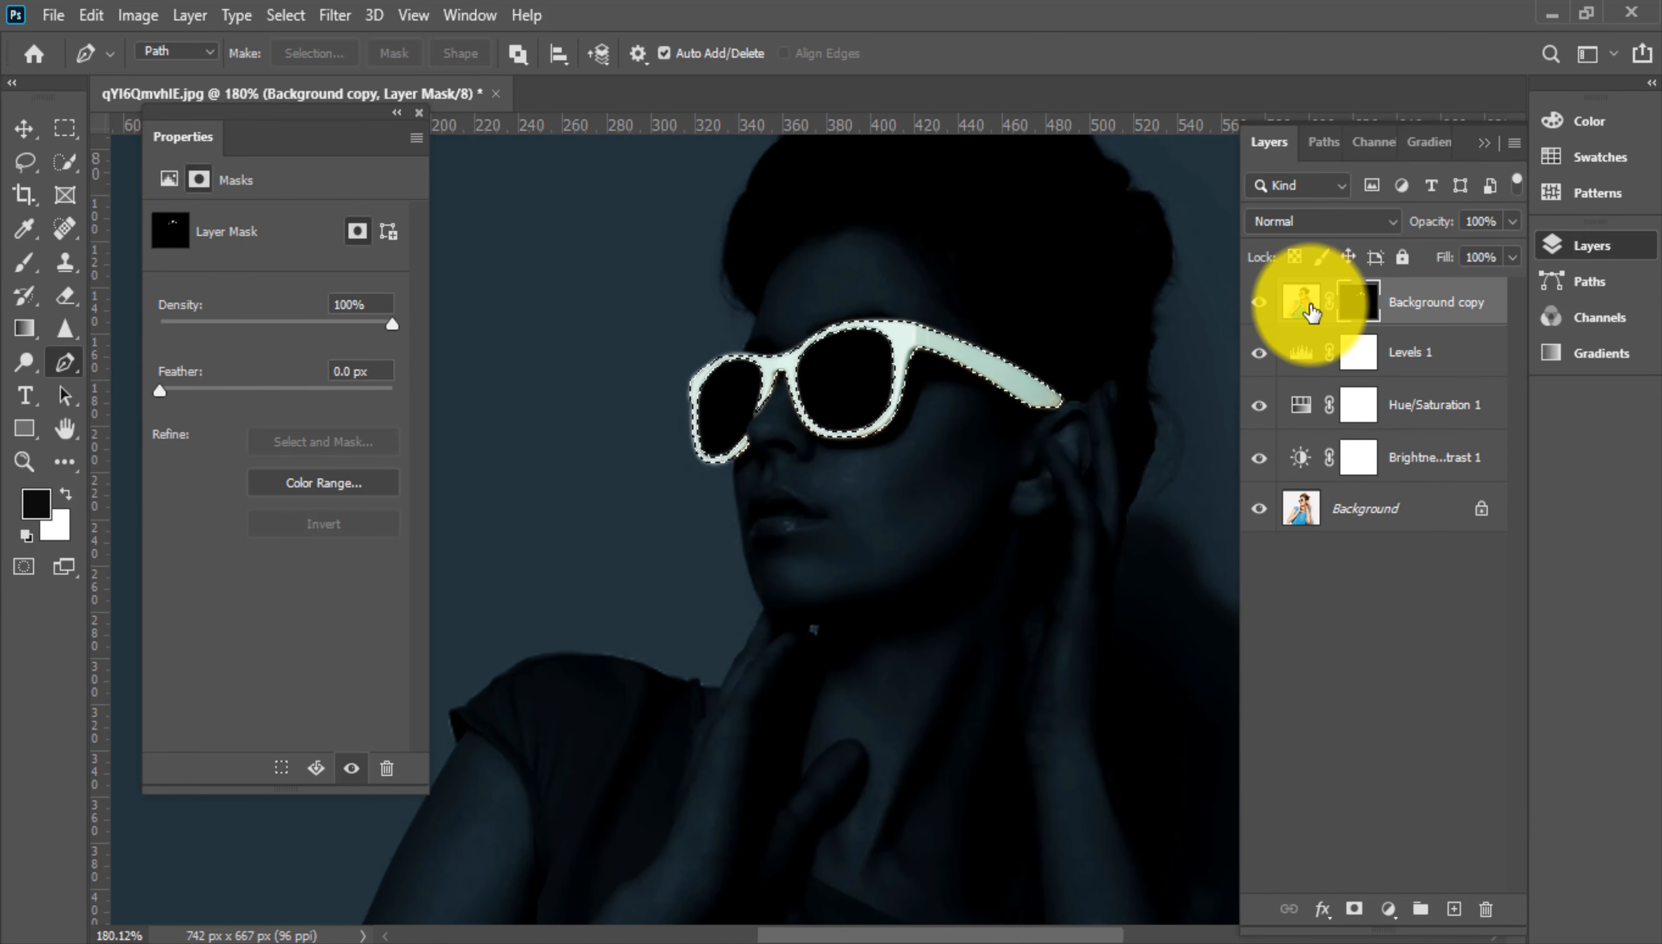
left_click(1303, 304)
key("shift+F6")
key("Return")
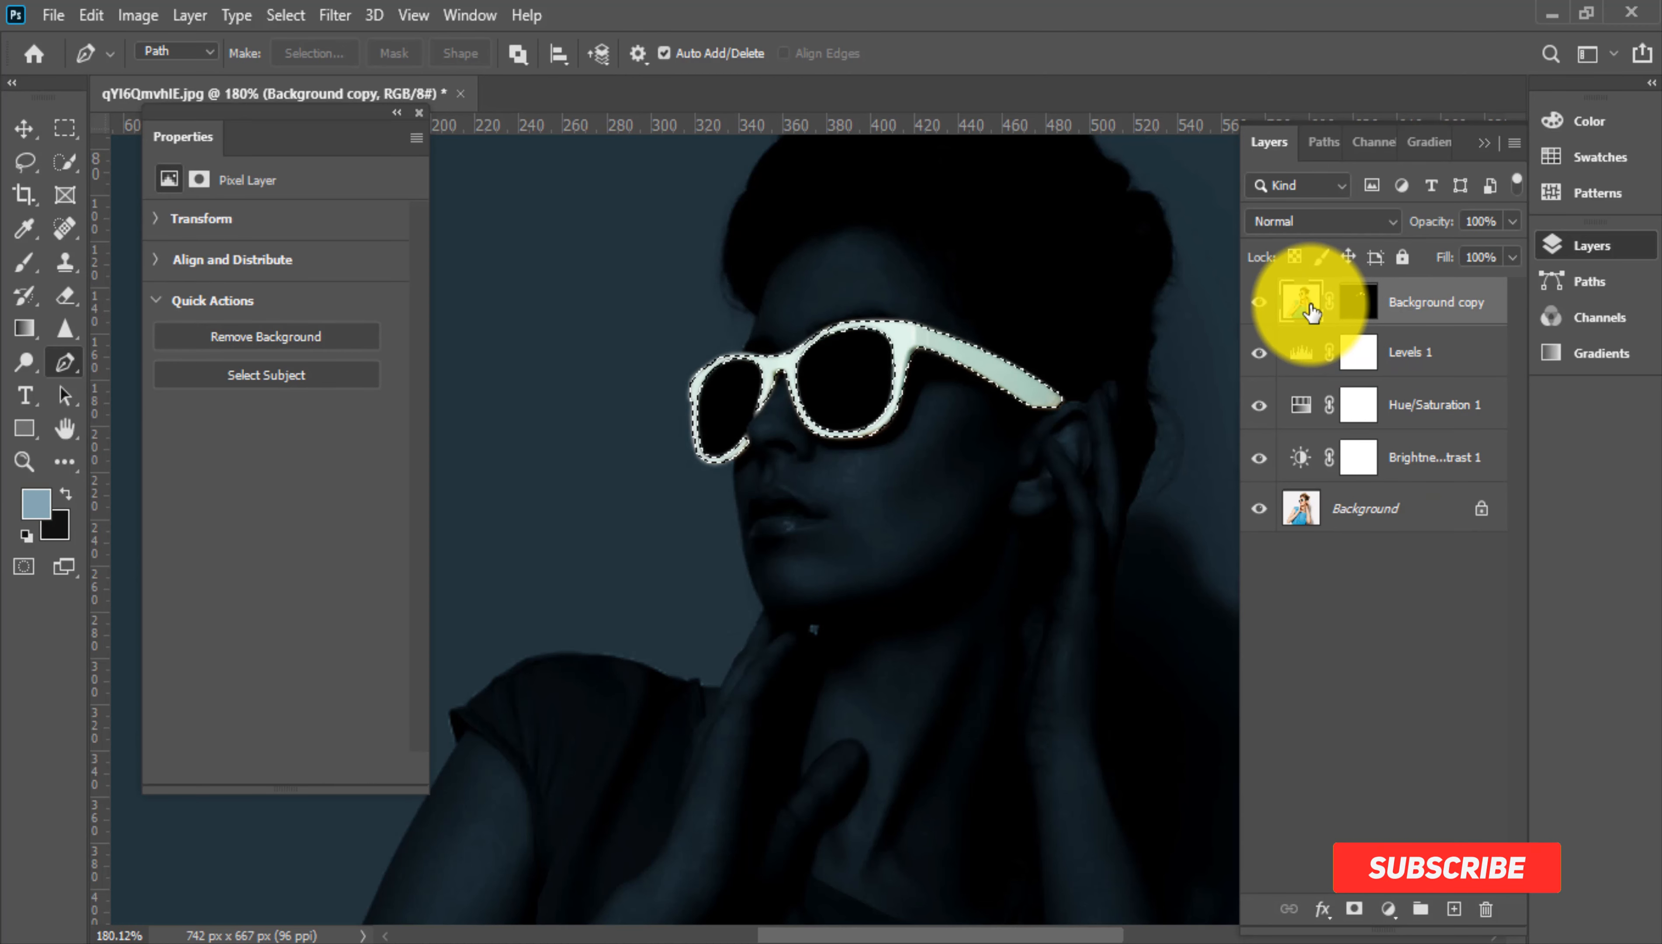
key("ctrl+j")
Delete the masked Background copy and convert the isolated frame layer, Layer 1, to a smart object
left_click_drag(1465, 364, 1488, 914)
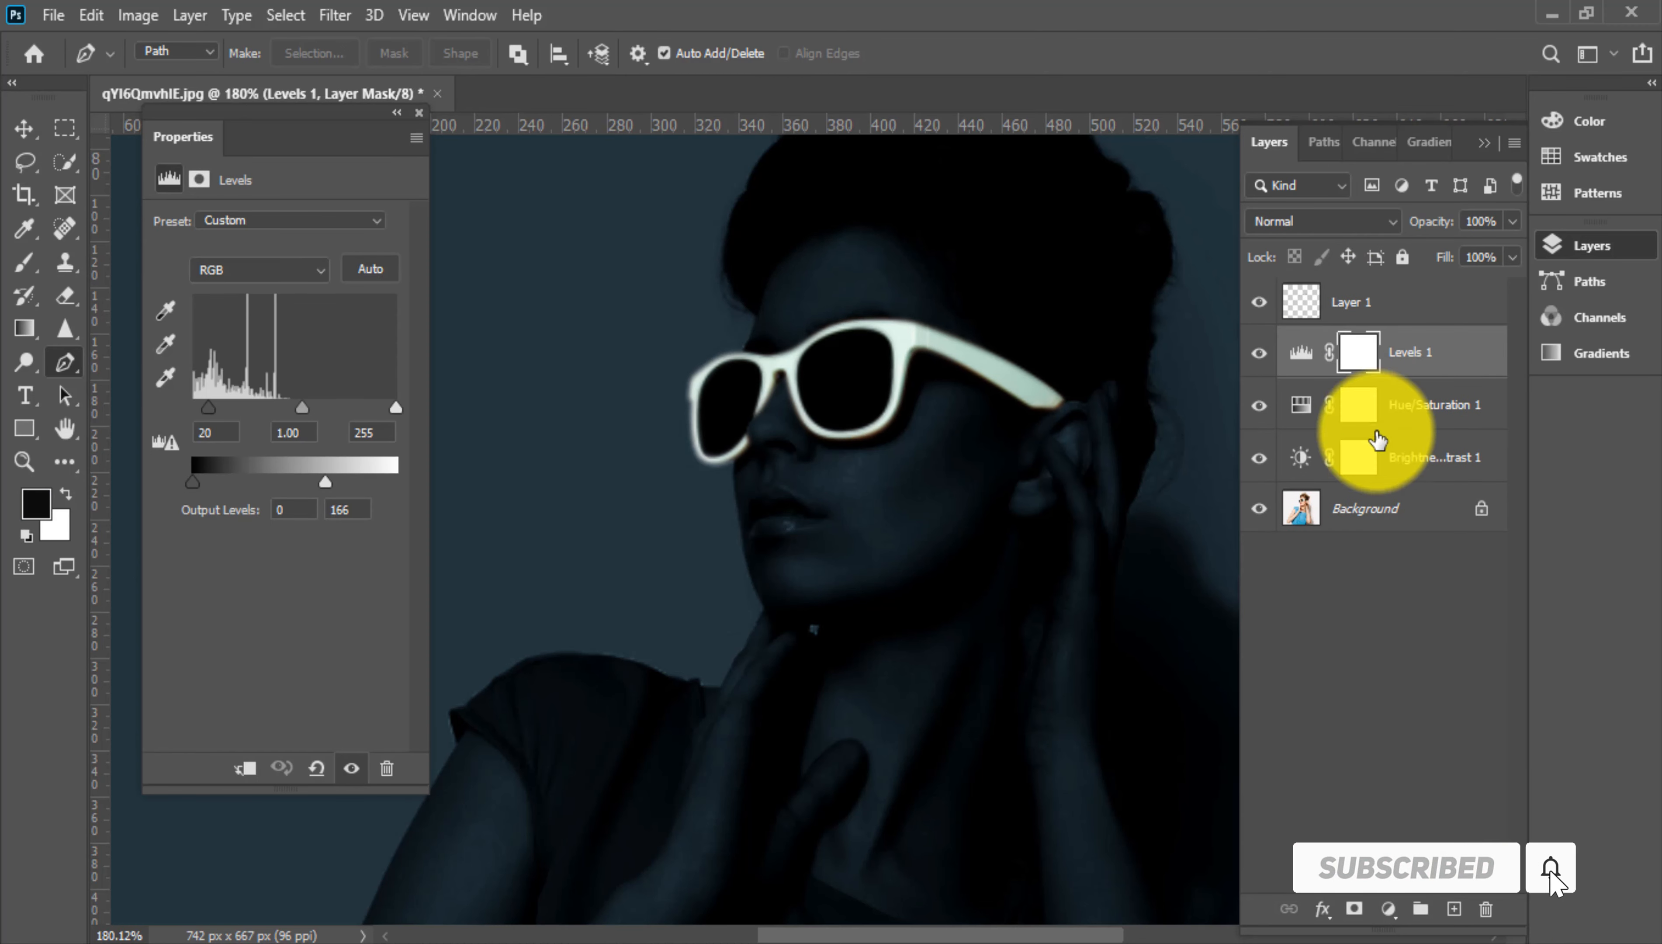
left_click(1351, 302)
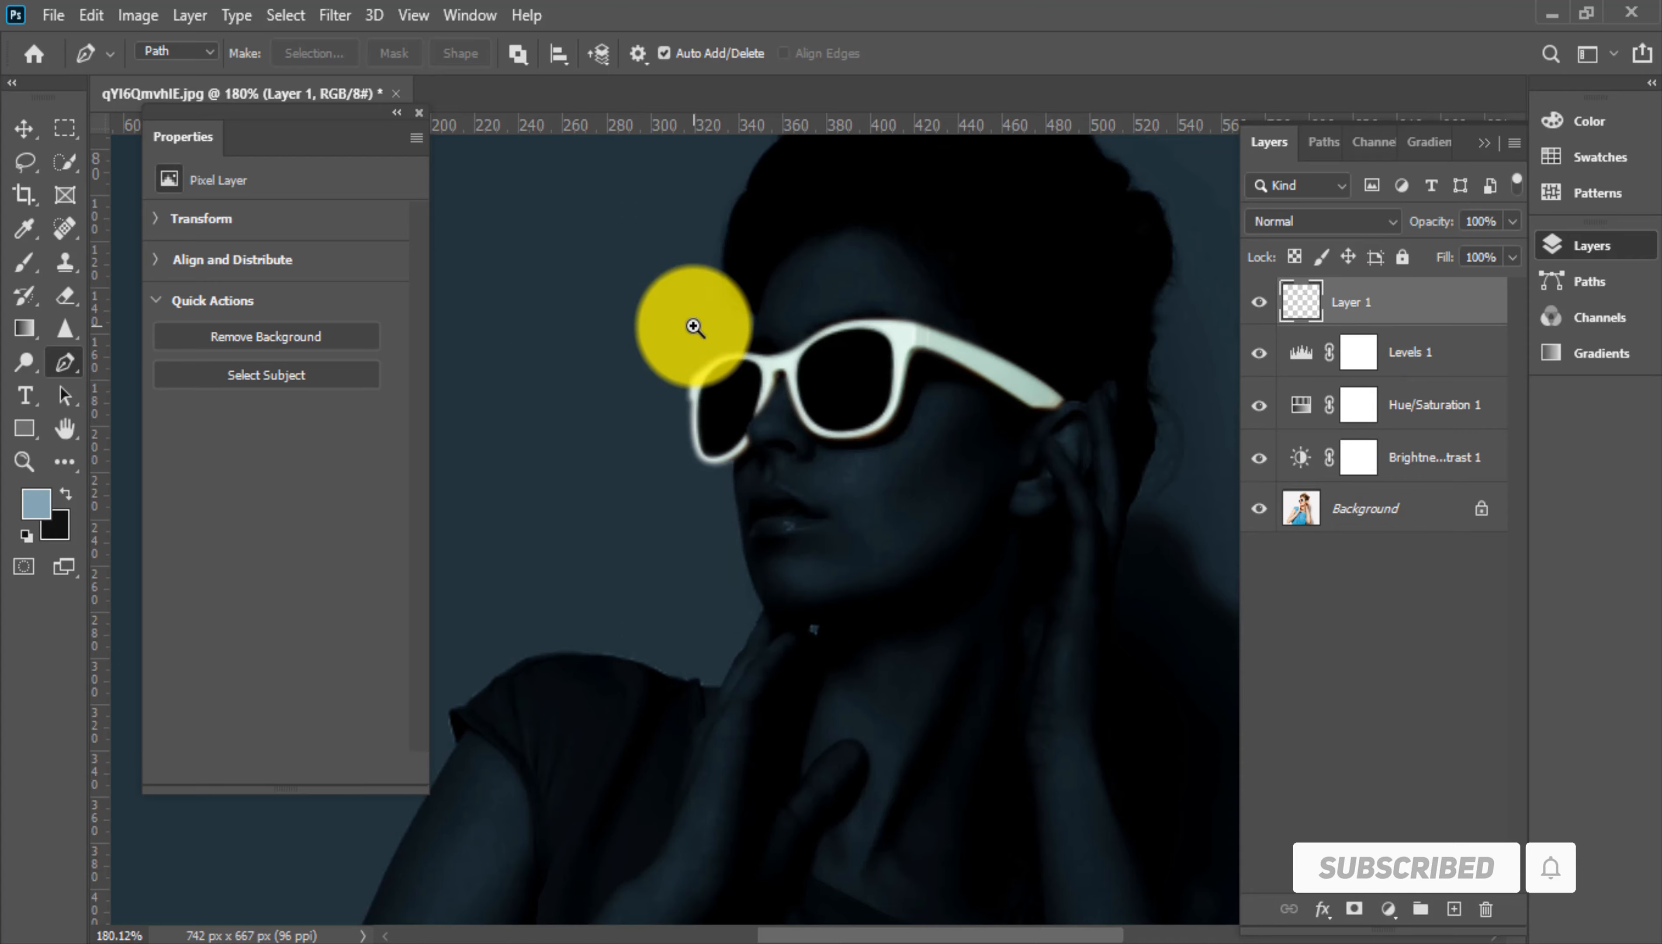
left_click_drag(690, 327, 789, 358)
left_click_drag(868, 425, 752, 455)
left_click_drag(1000, 449, 944, 429)
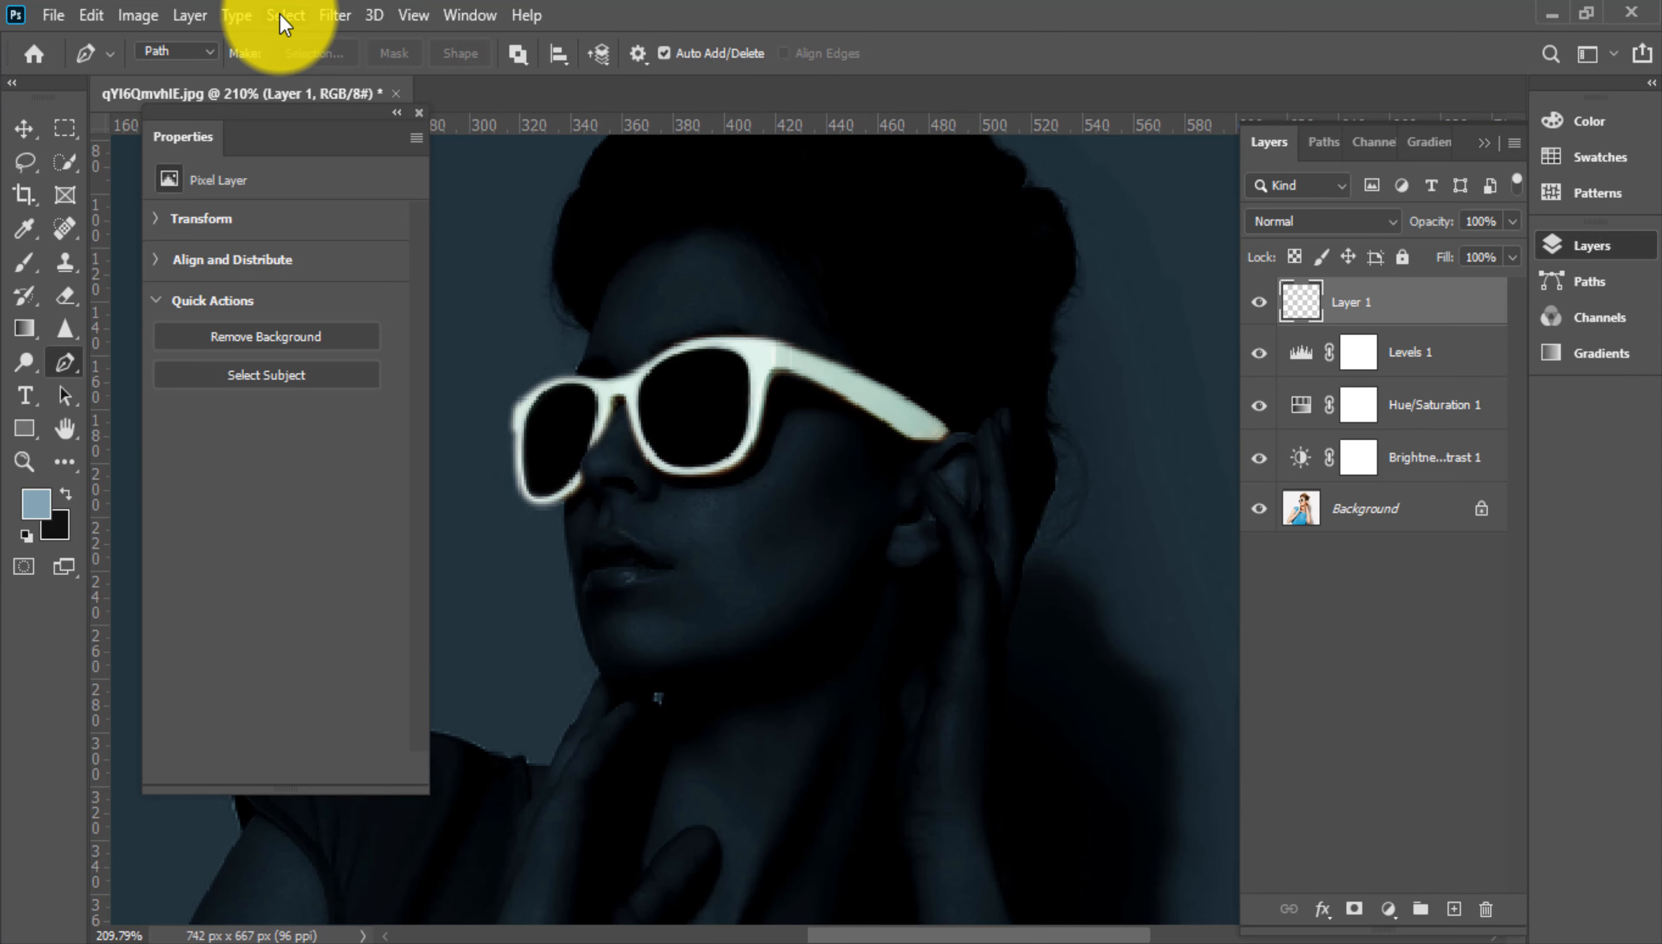
right_click(1372, 301)
left_click(1082, 355)
Start a Hue/Saturation adjustment on the Layer 1 smart object and enable Colorize
left_click(335, 14)
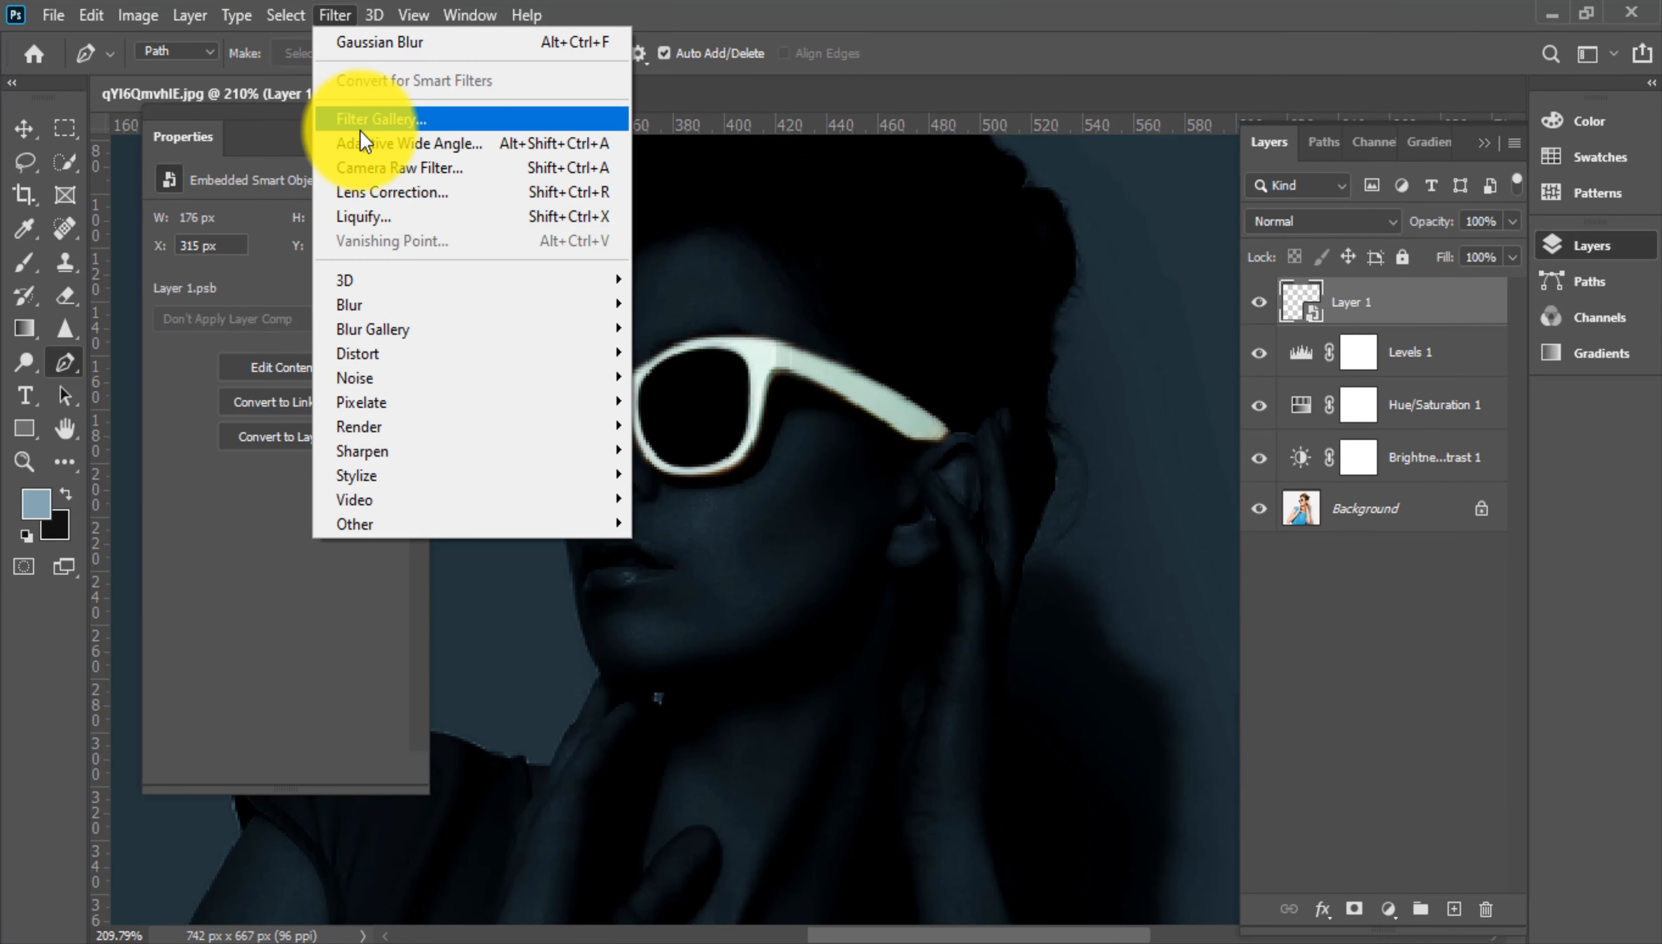
left_click(285, 15)
mouse_move(343, 81)
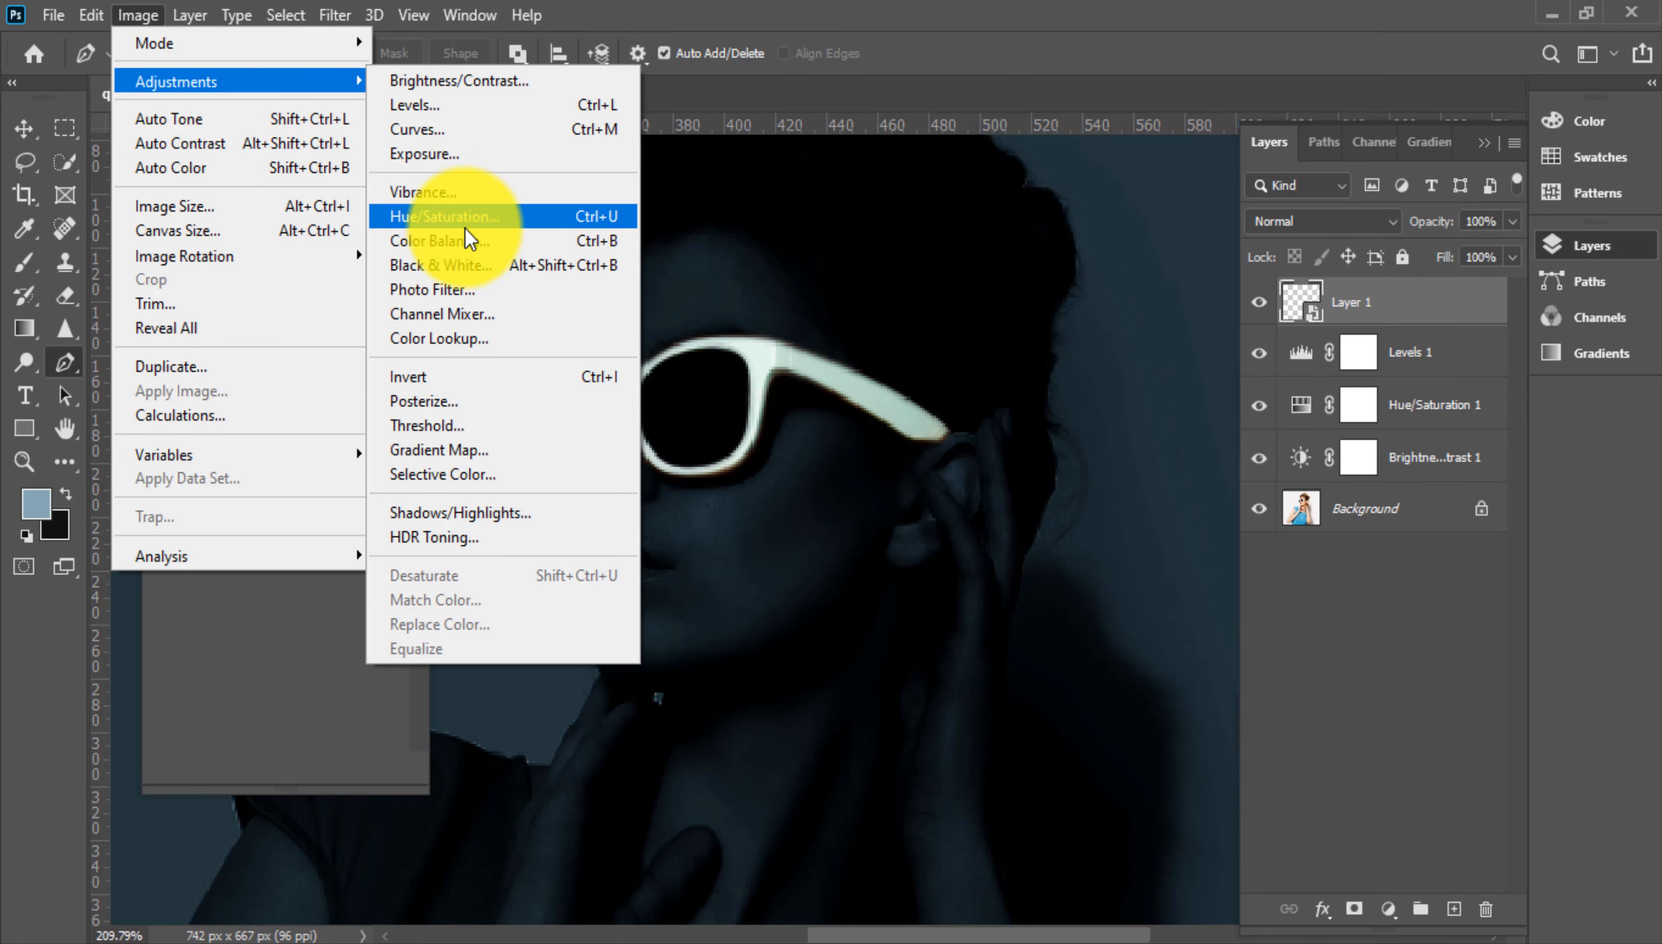
left_click(455, 219)
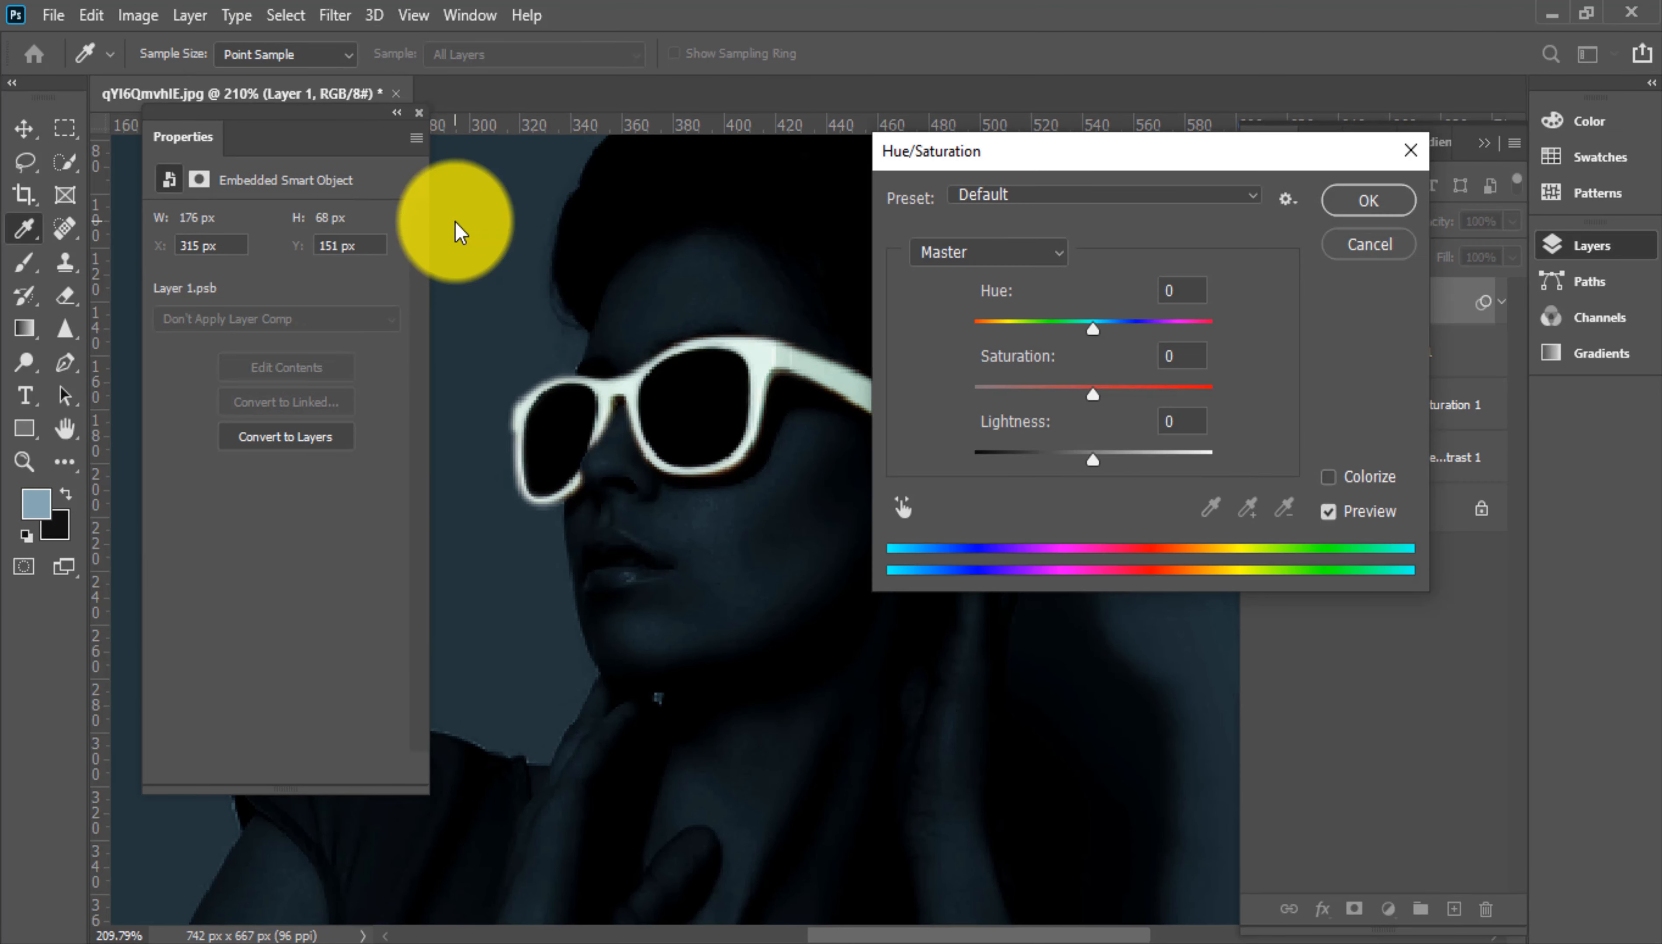
scroll(726, 522, "down", 3)
left_click_drag(1046, 148, 1130, 209)
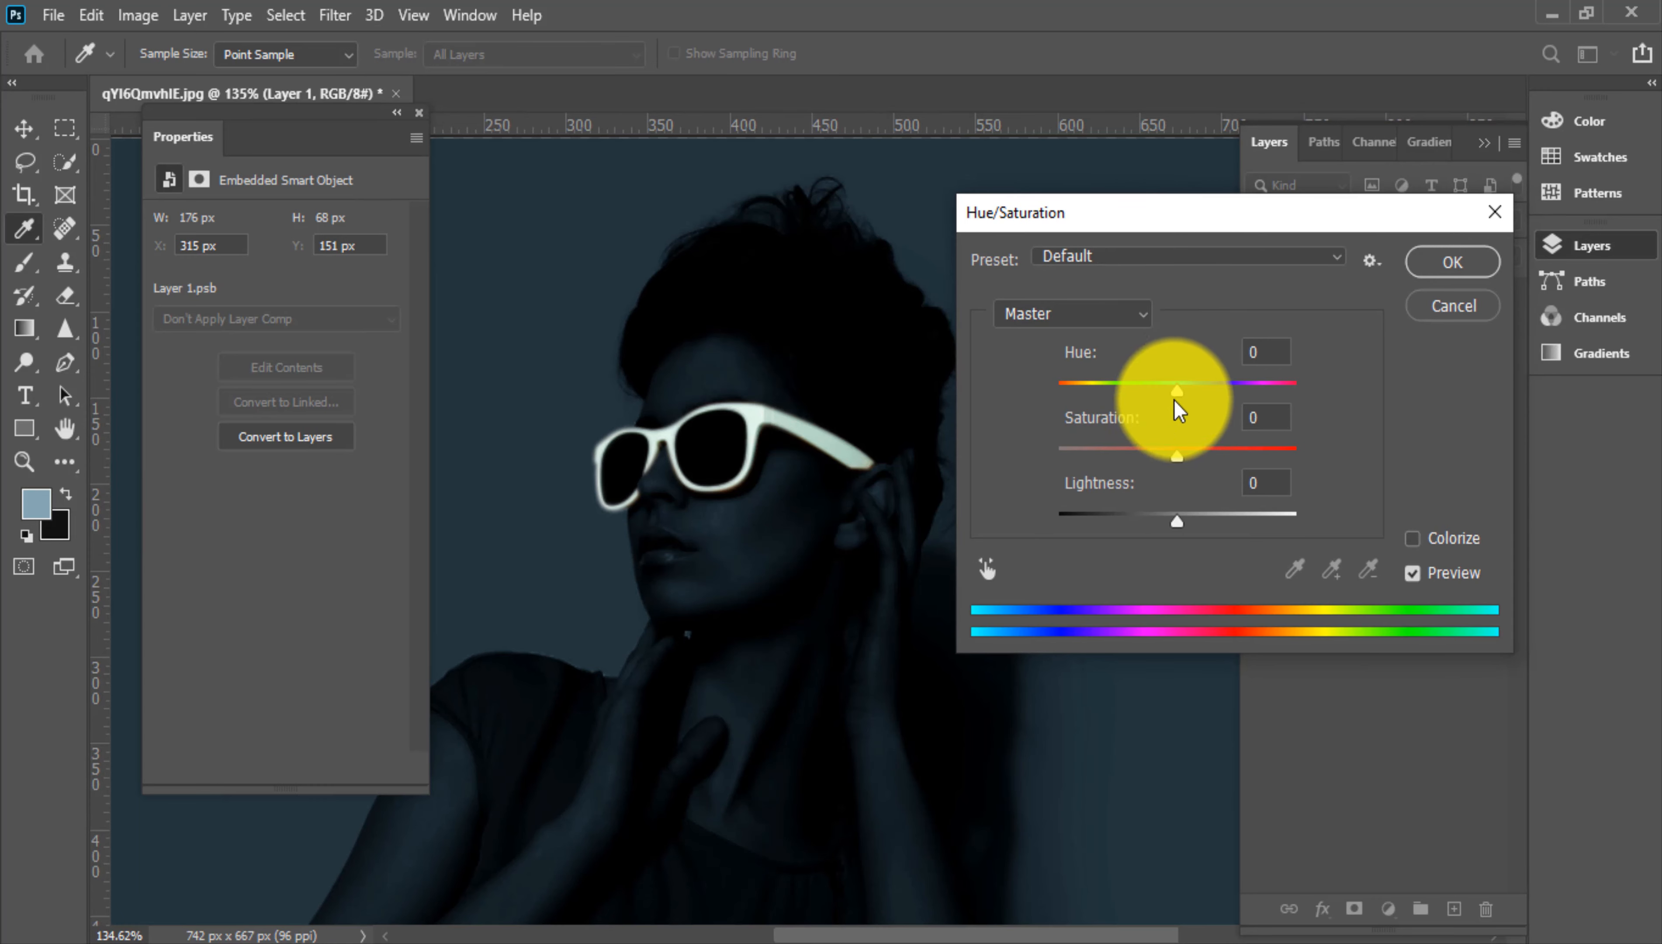
left_click(1416, 538)
key("space")
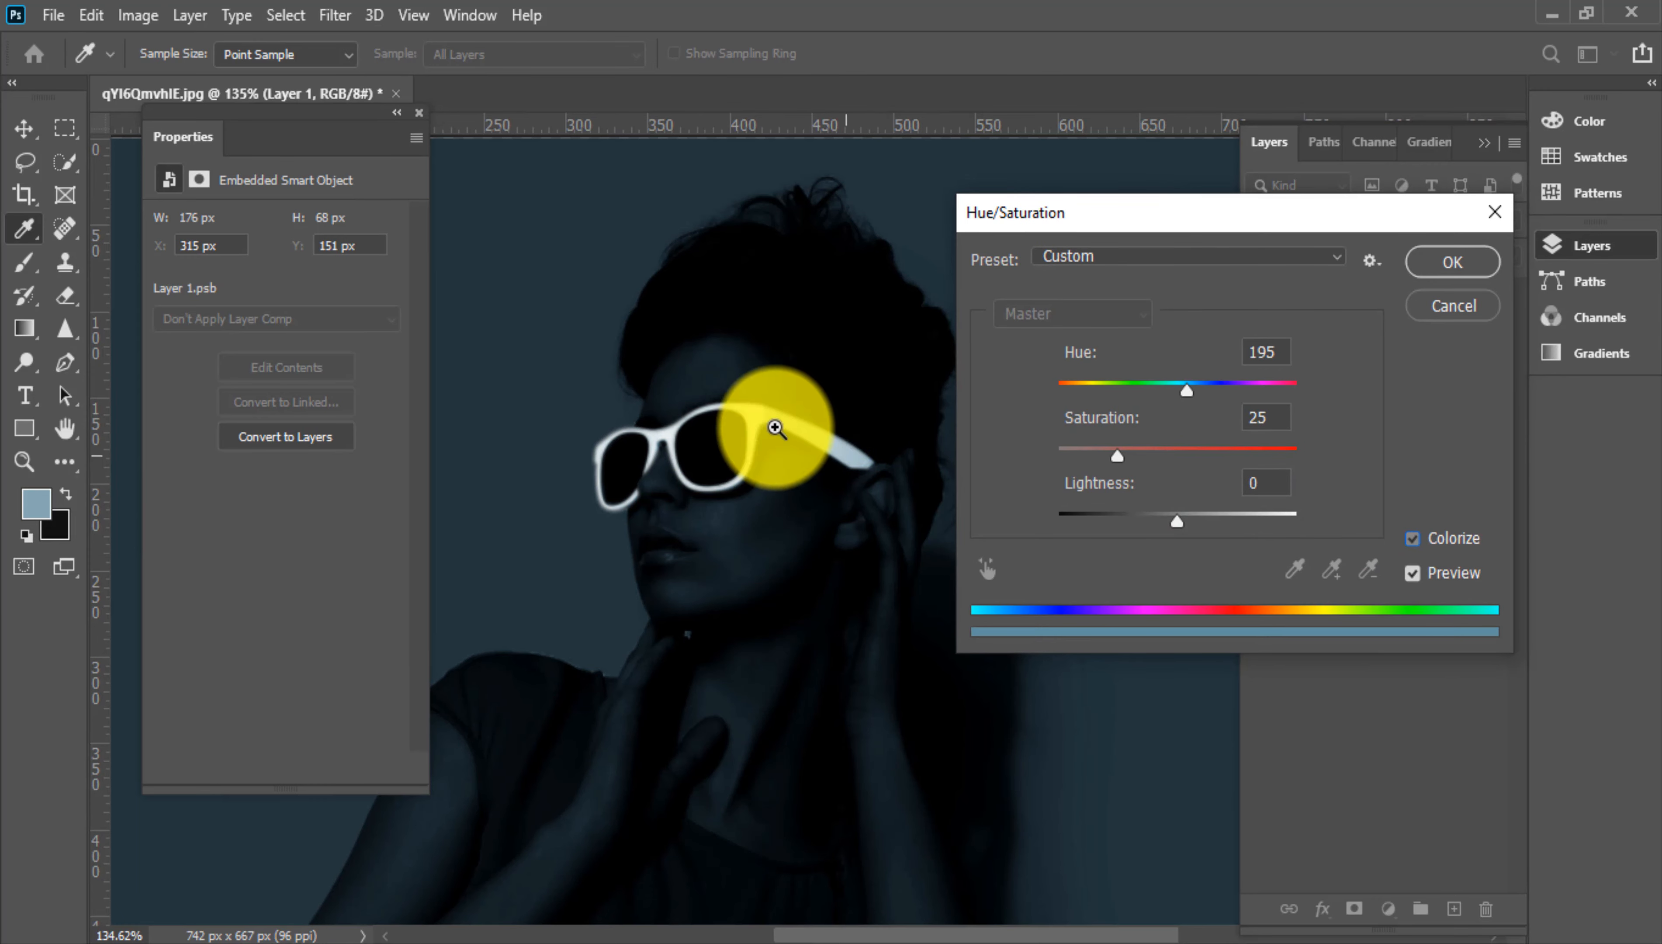
left_click(1413, 538)
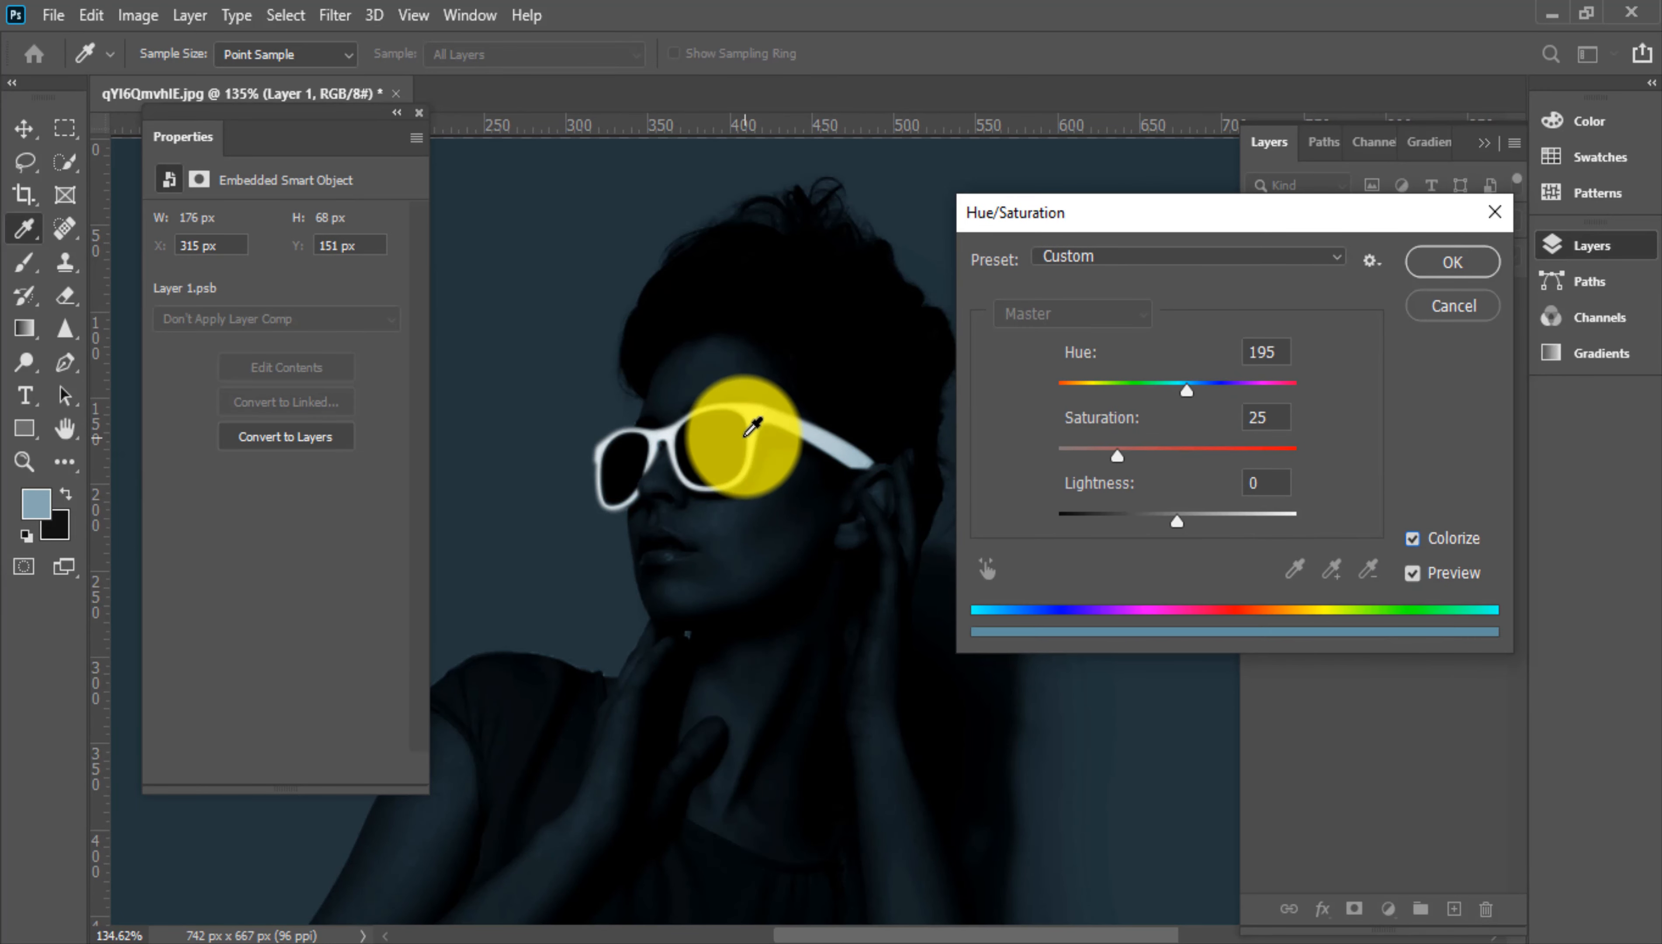
Tint the sunglasses frame with hue 193, saturation 54 and lightness +7
left_click(1287, 422)
left_click_drag(674, 438, 729, 426)
left_click_drag(1185, 389, 1165, 390)
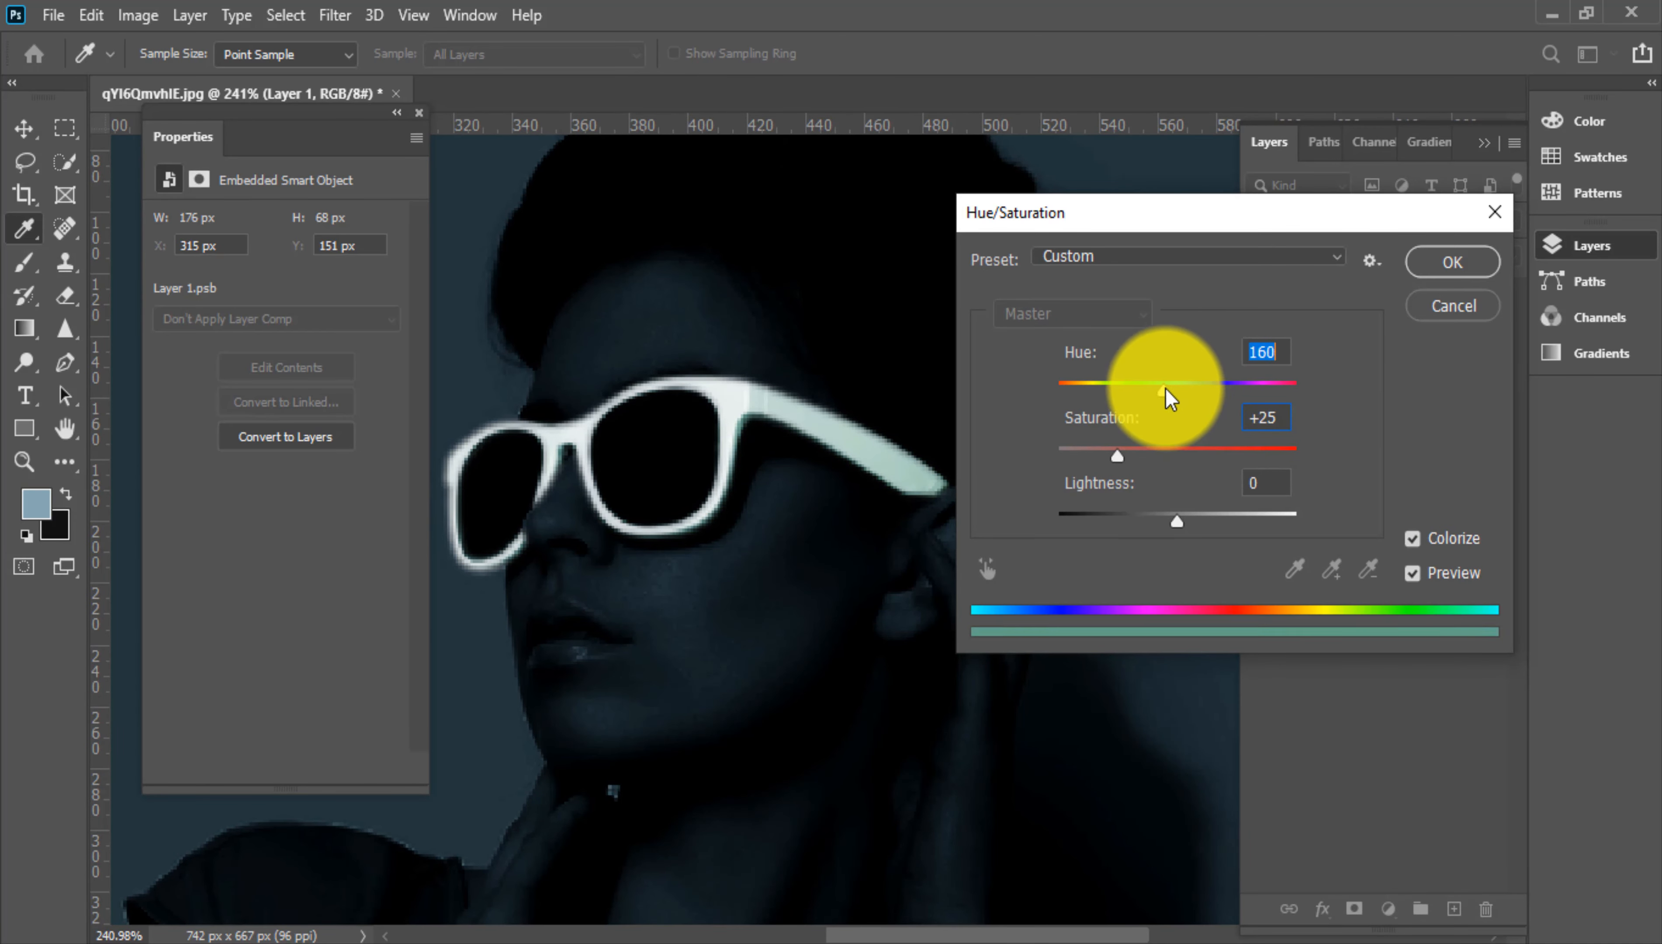
left_click_drag(1117, 455, 659, 462)
left_click_drag(1177, 522, 1186, 522)
left_click_drag(779, 498, 838, 453)
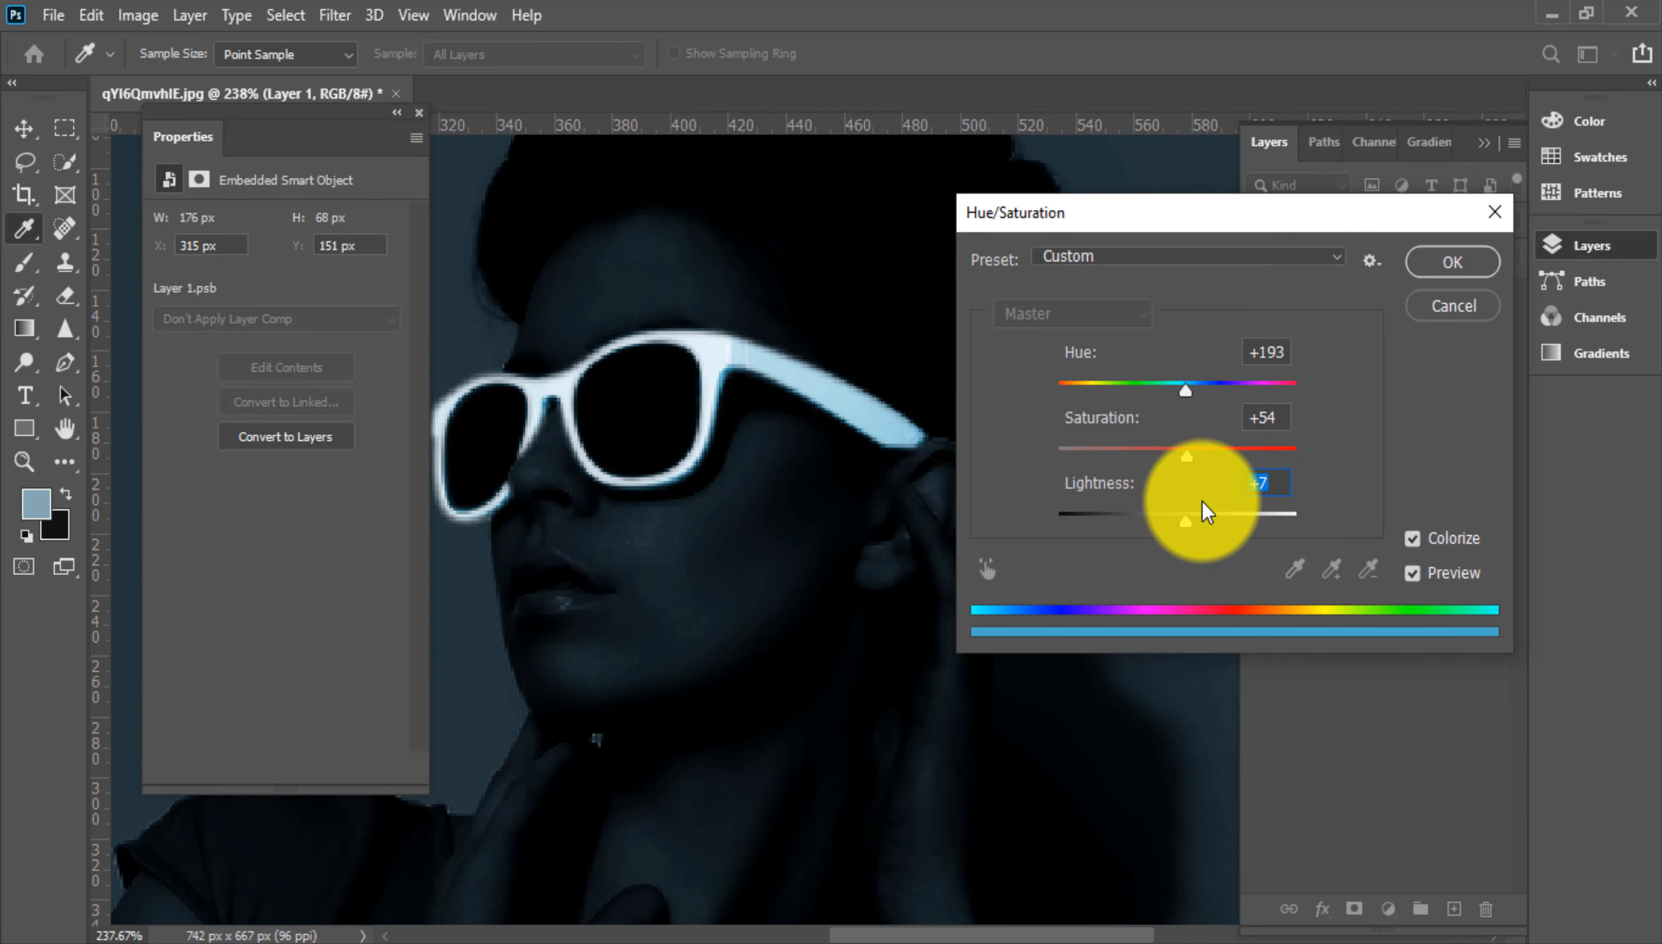
Set the frame's saturation to 50 and lightness to -16, and apply the Hue/Saturation adjustment
mouse_move(1185, 521)
left_mouse_down()
mouse_move(1155, 532)
mouse_move(1173, 519)
left_mouse_up()
left_click_drag(818, 519, 772, 518)
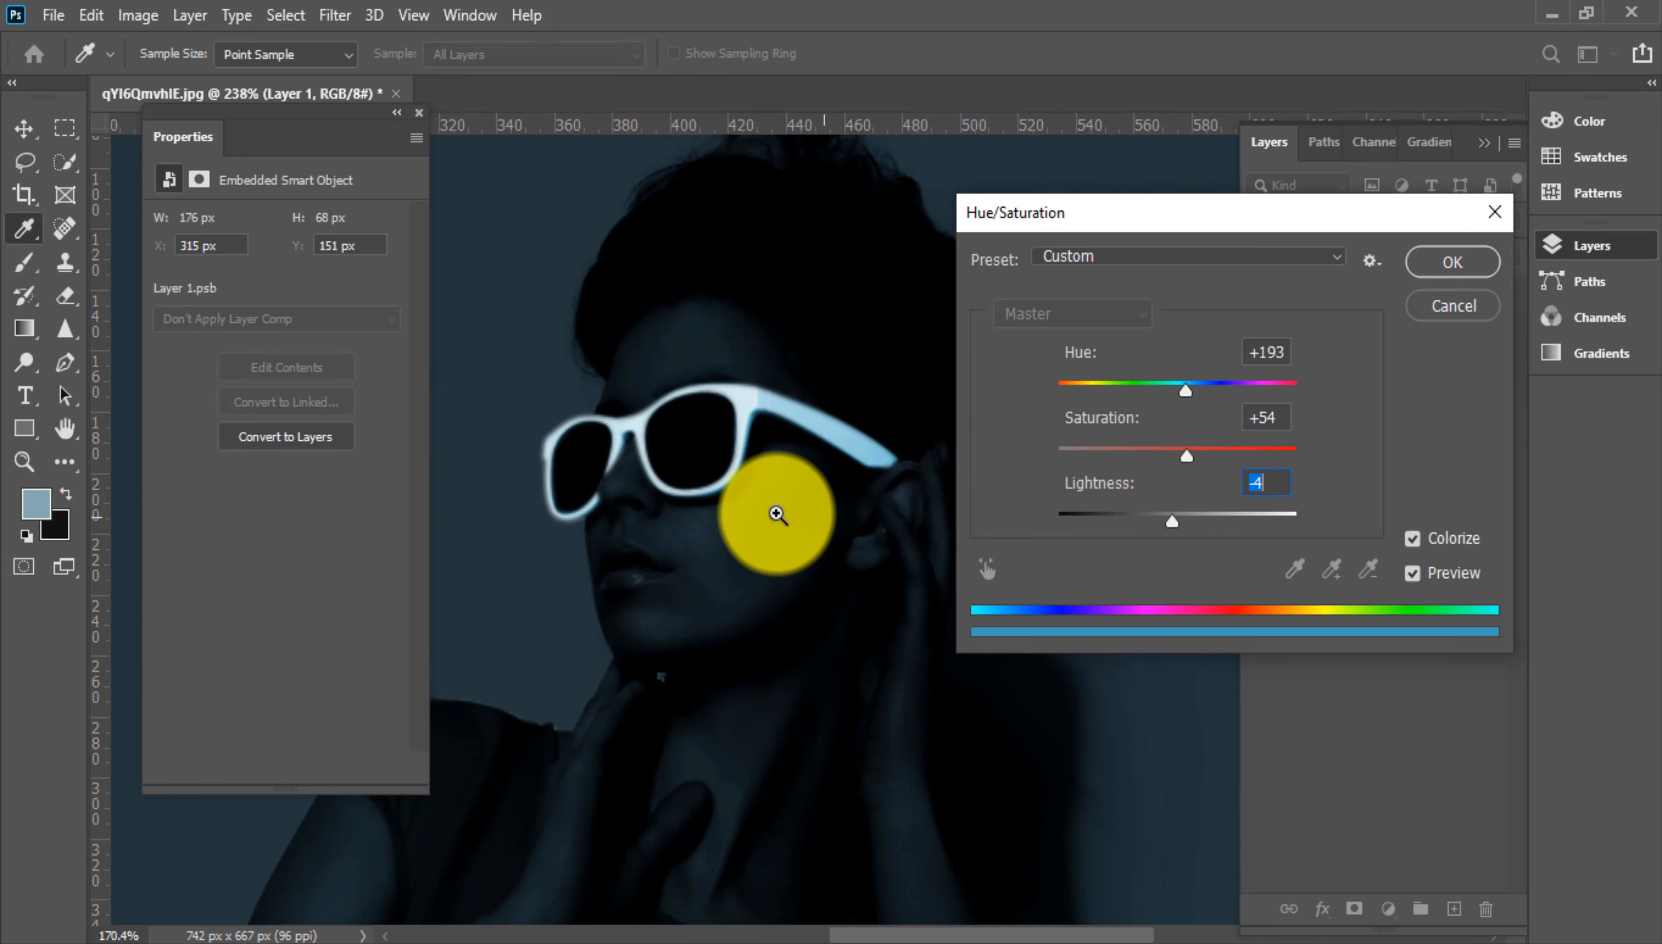
left_click_drag(1173, 520, 1161, 521)
left_click_drag(857, 492, 738, 549)
left_click_drag(880, 539, 711, 524)
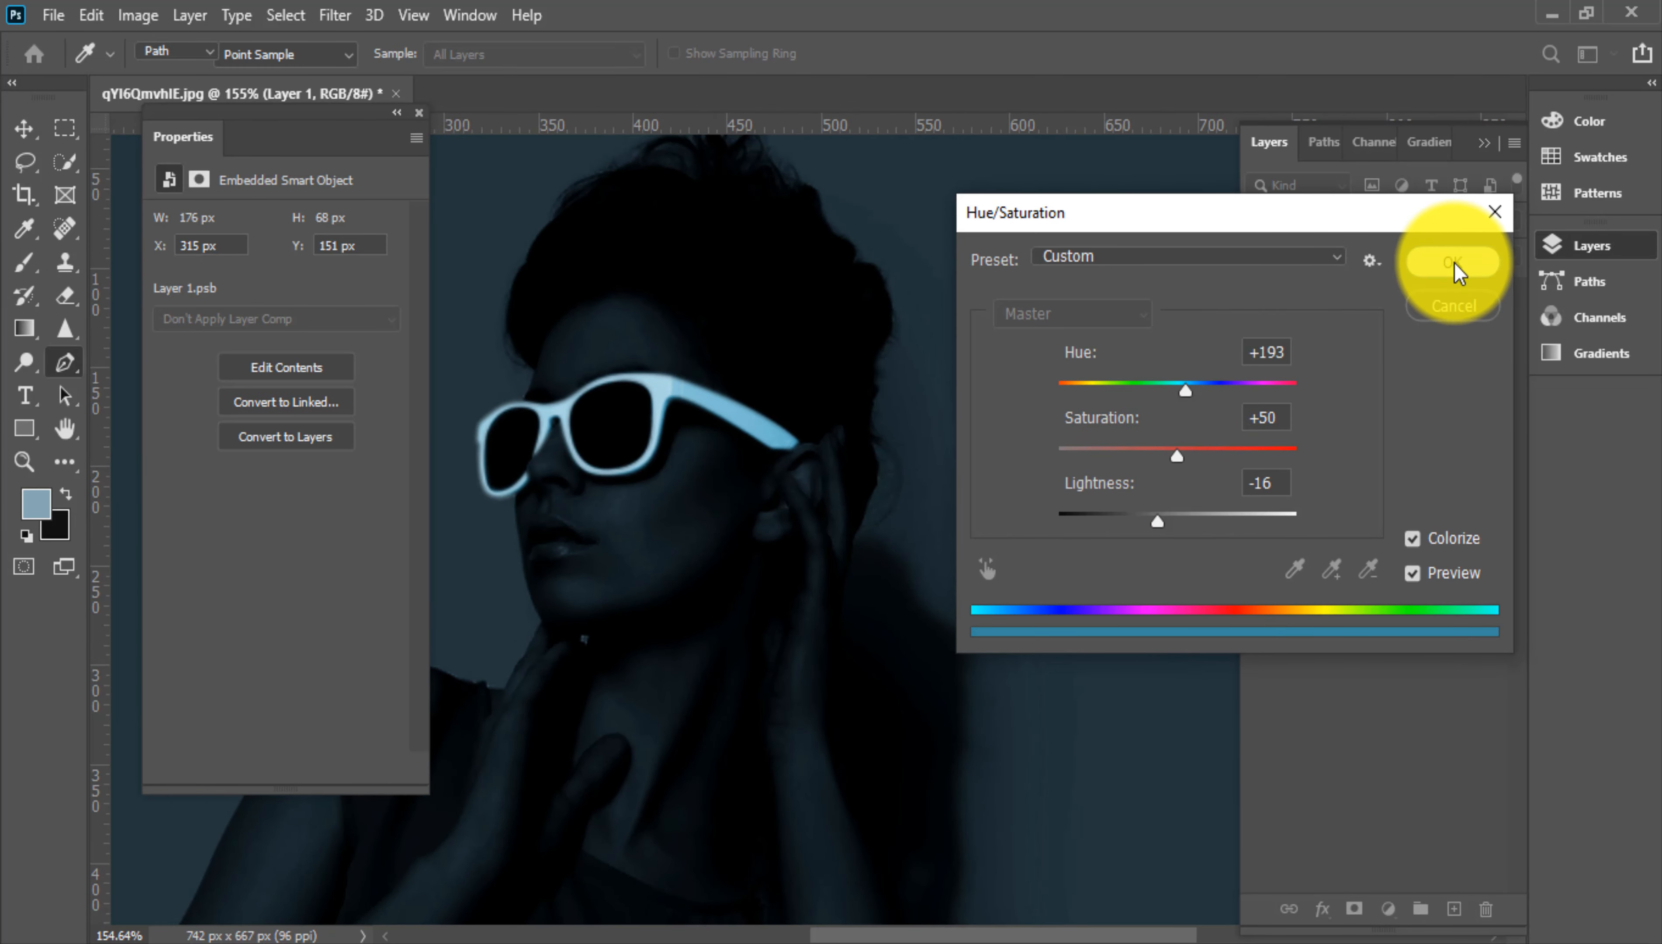
left_click(1455, 271)
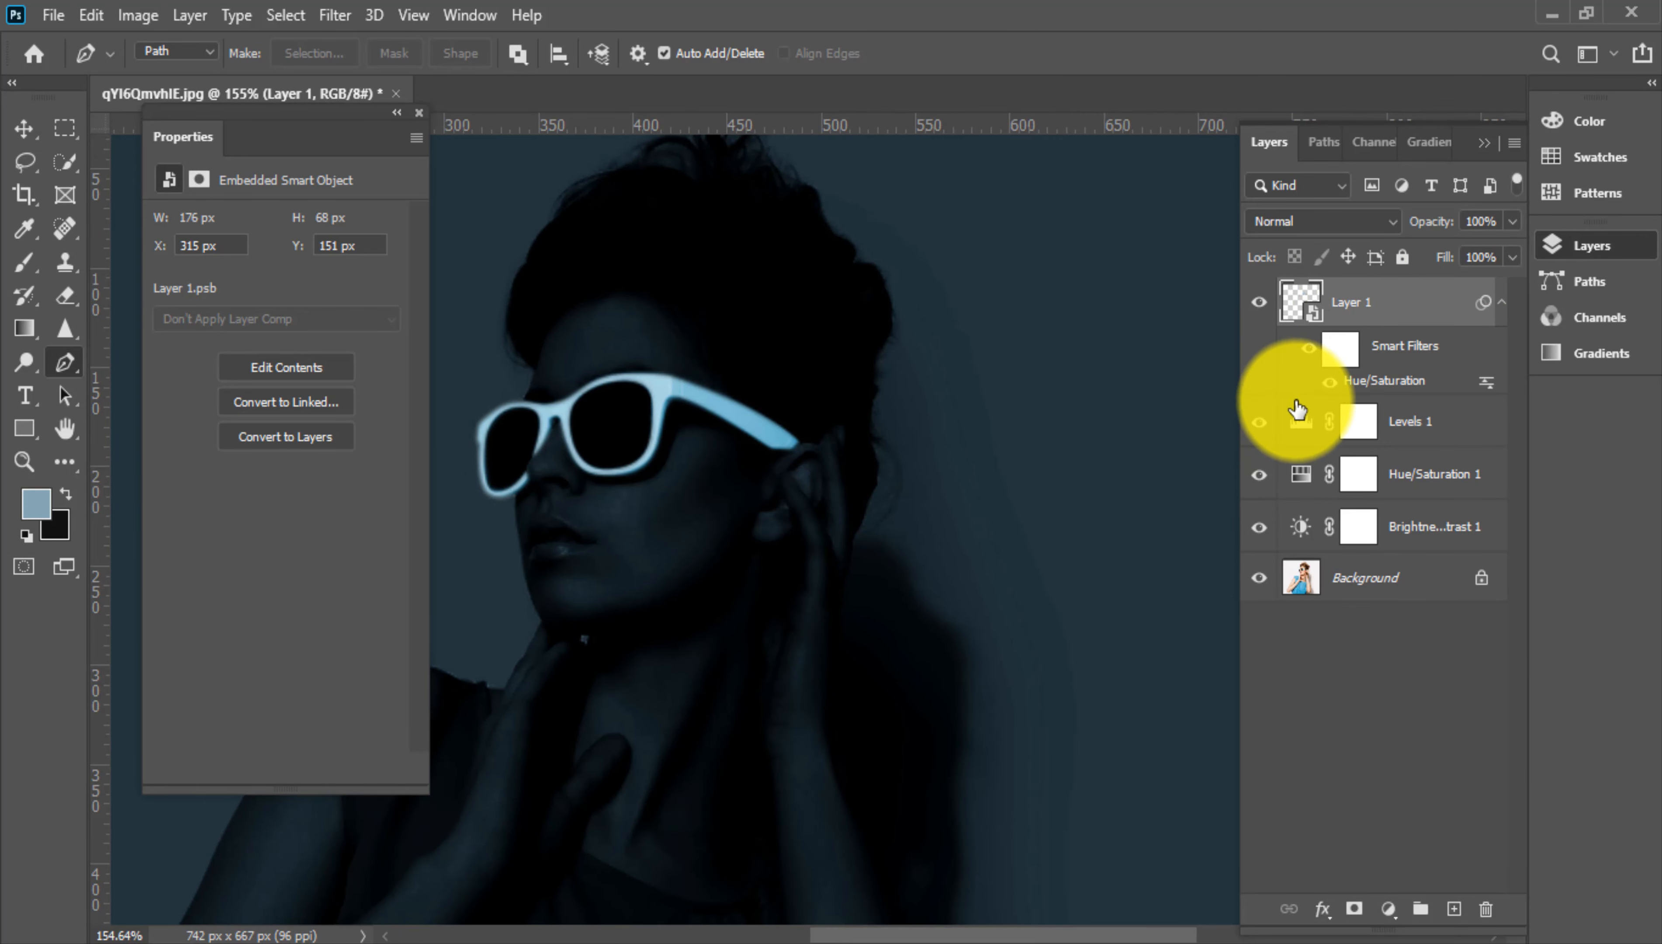
Duplicate the blue frame smart object and apply a Gaussian Blur with a 4.1-pixel radius to the copy
key("ctrl+j")
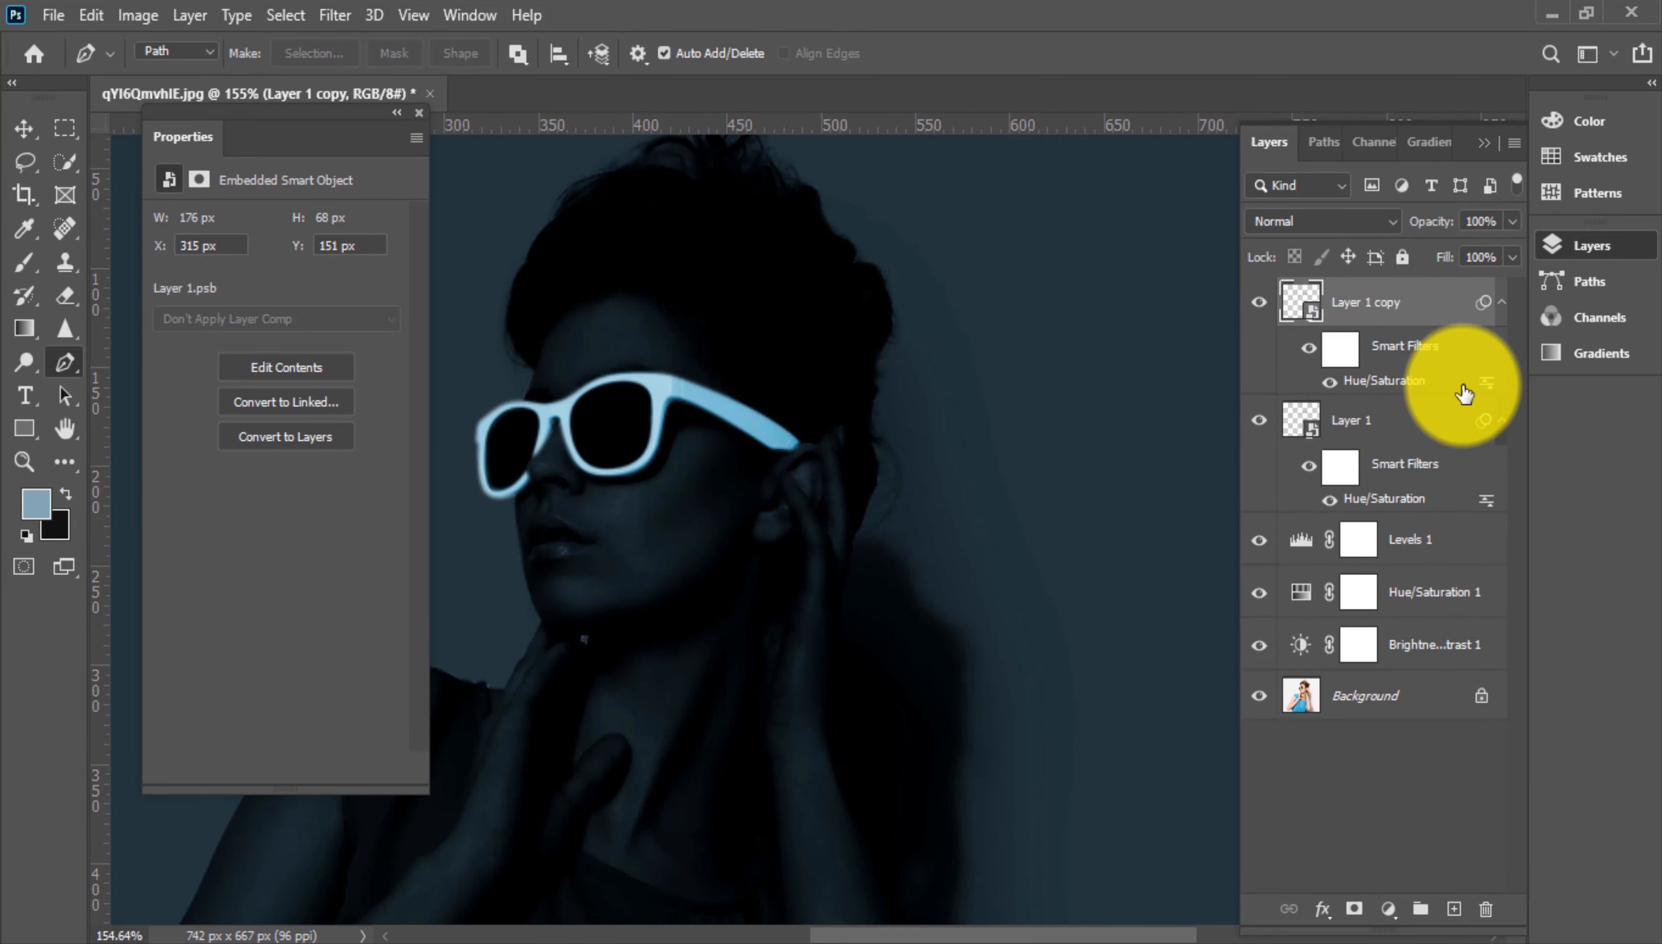
left_click(330, 18)
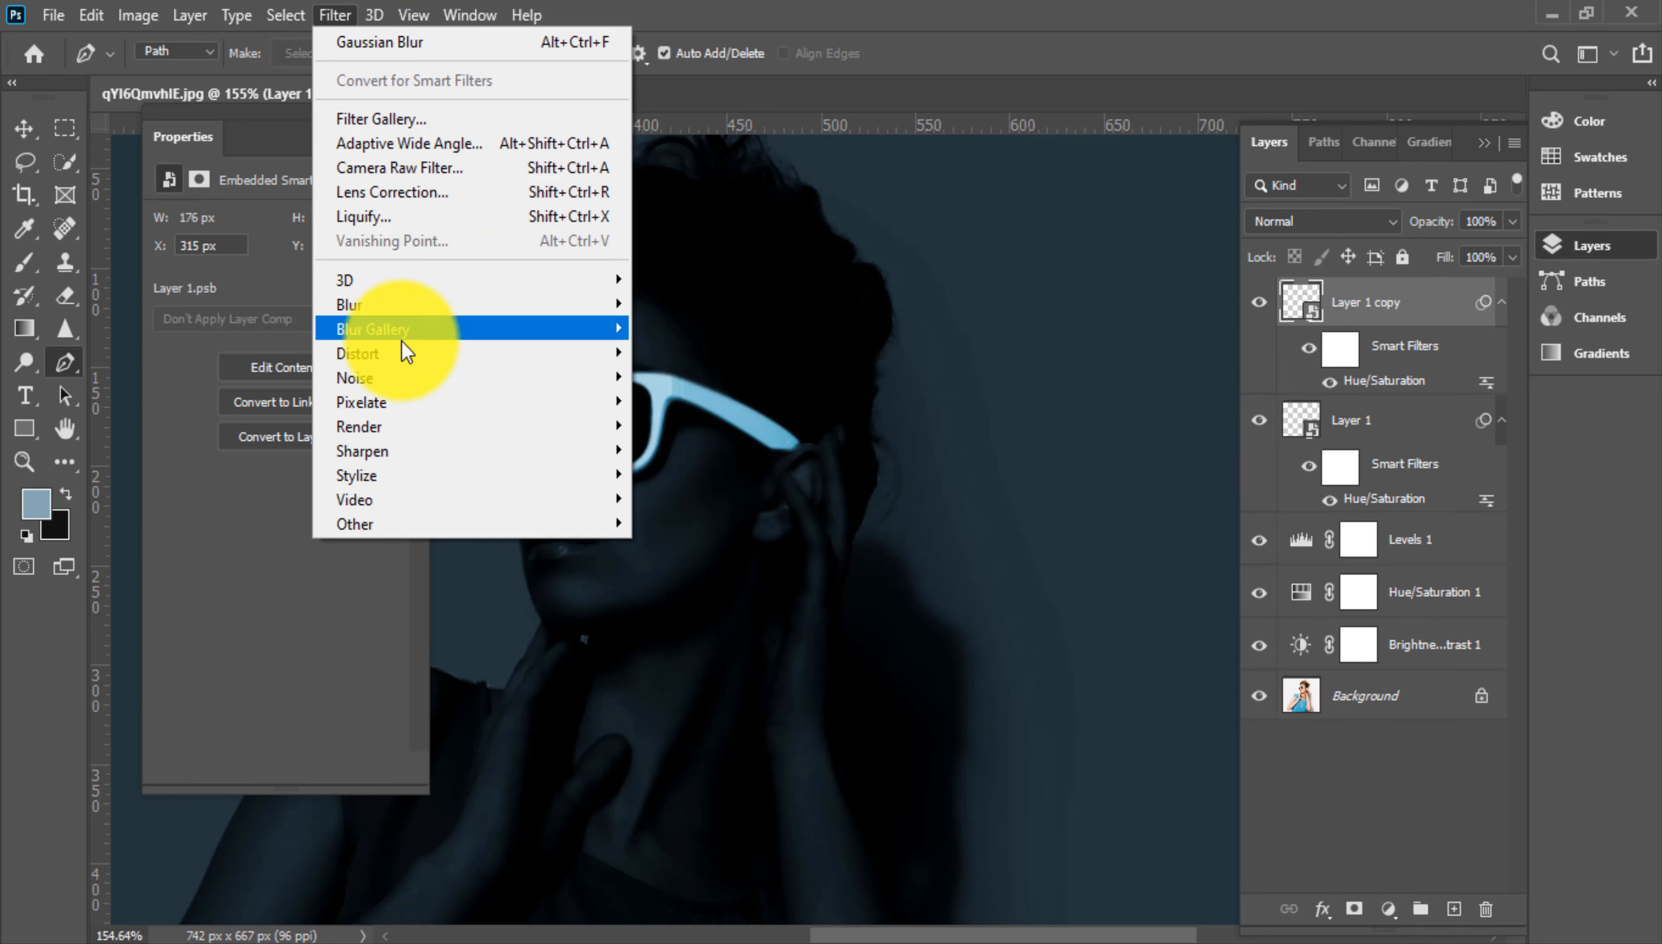
mouse_move(501, 305)
left_click(733, 404)
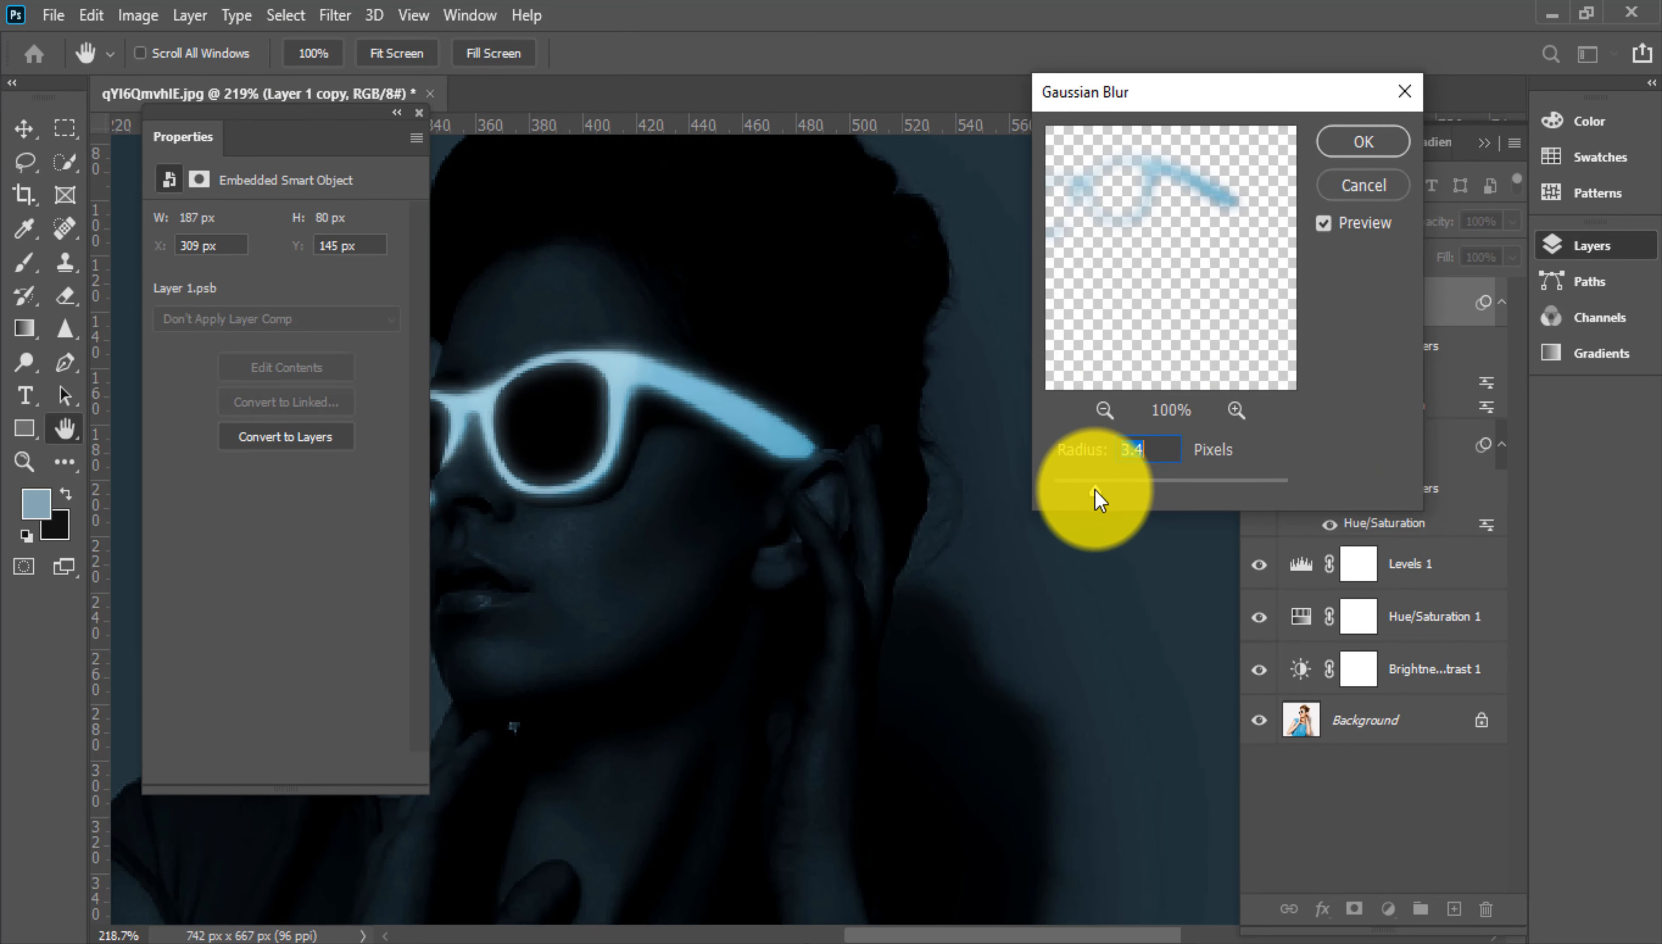
left_click_drag(1096, 489, 1115, 490)
scroll(725, 456, "down", 2)
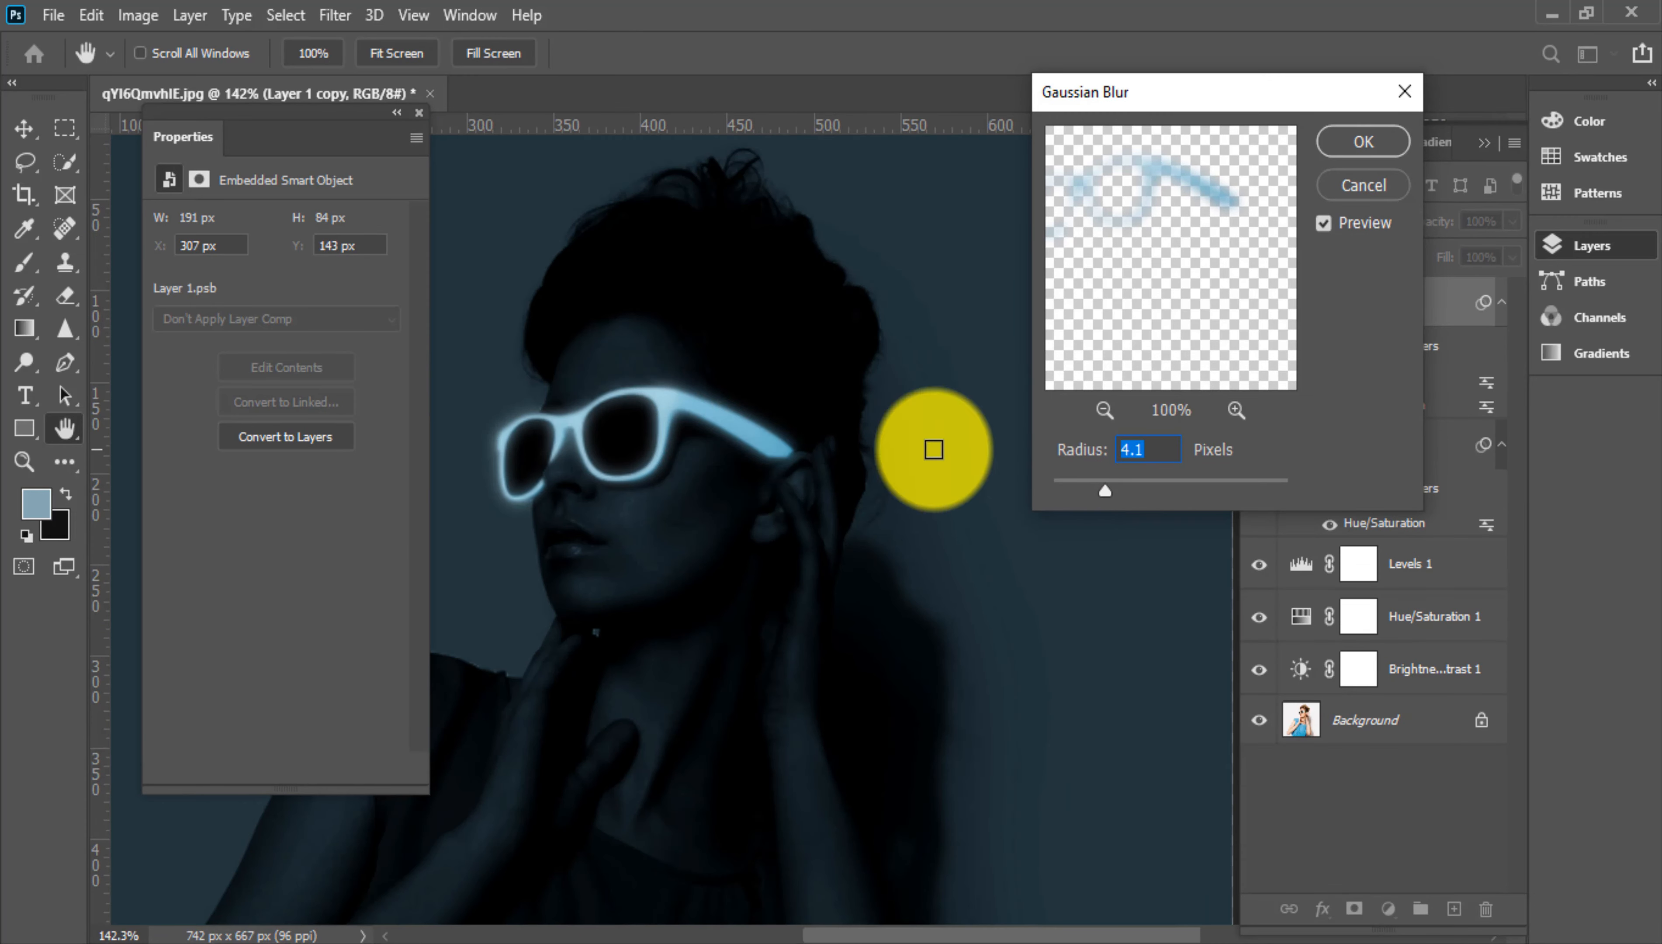
left_click(1350, 153)
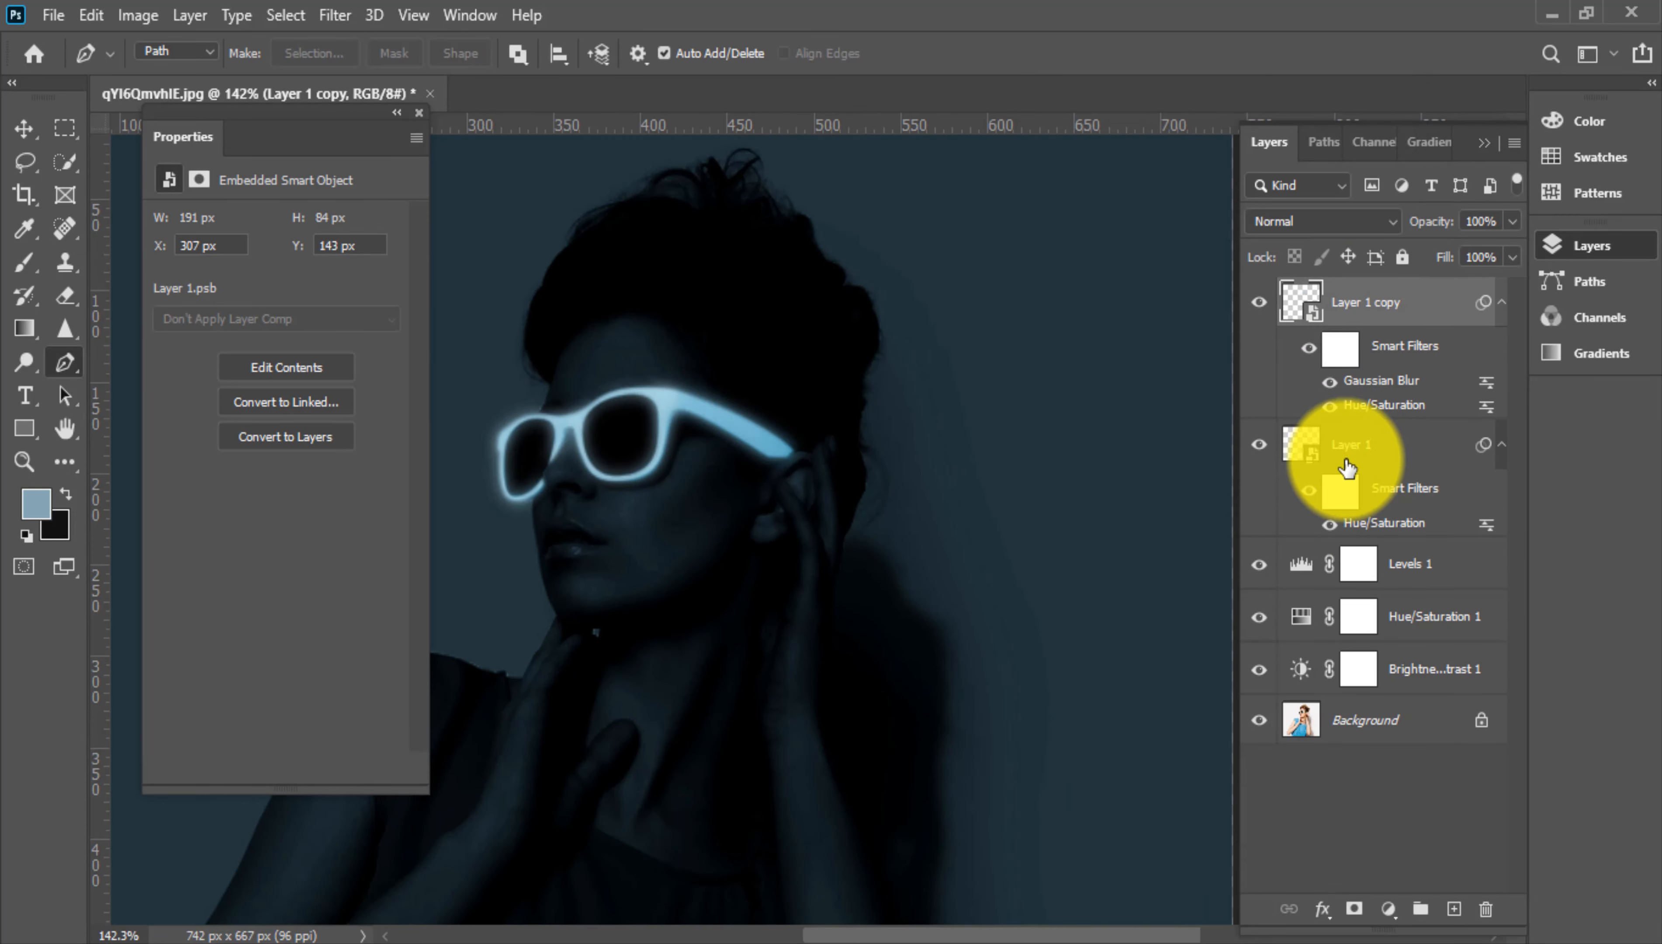
Group Layer 1 with its blurred copy and add a new empty layer above the group
left_click(1352, 445, "shift")
key("ctrl+g")
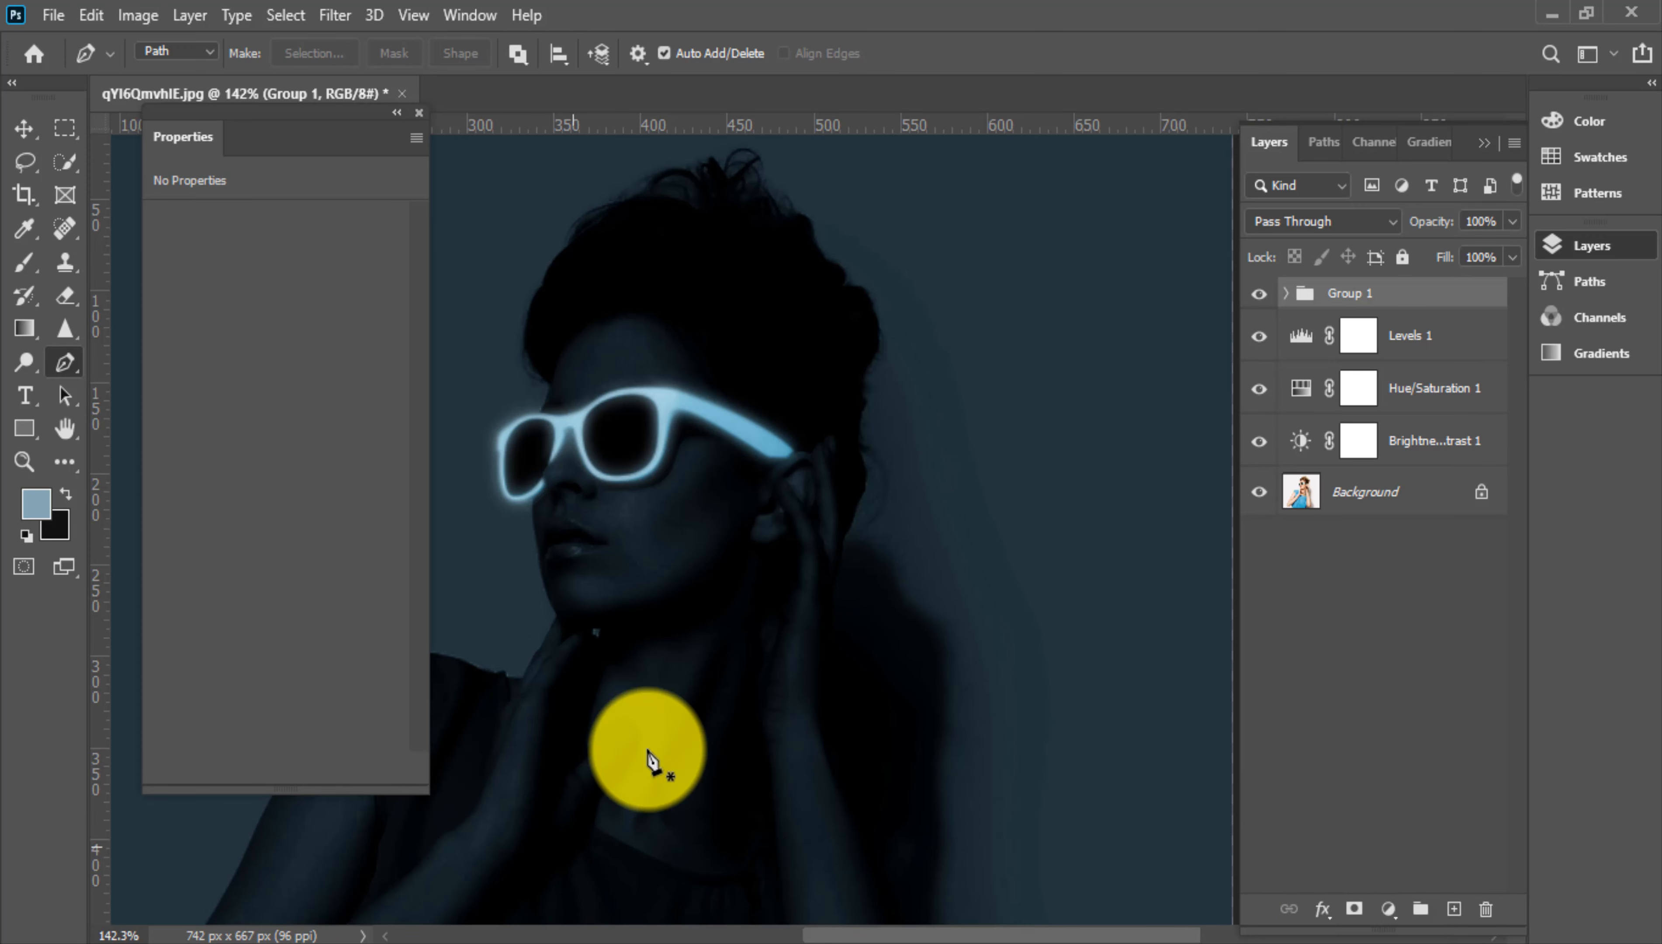
scroll(733, 410, "up", 2)
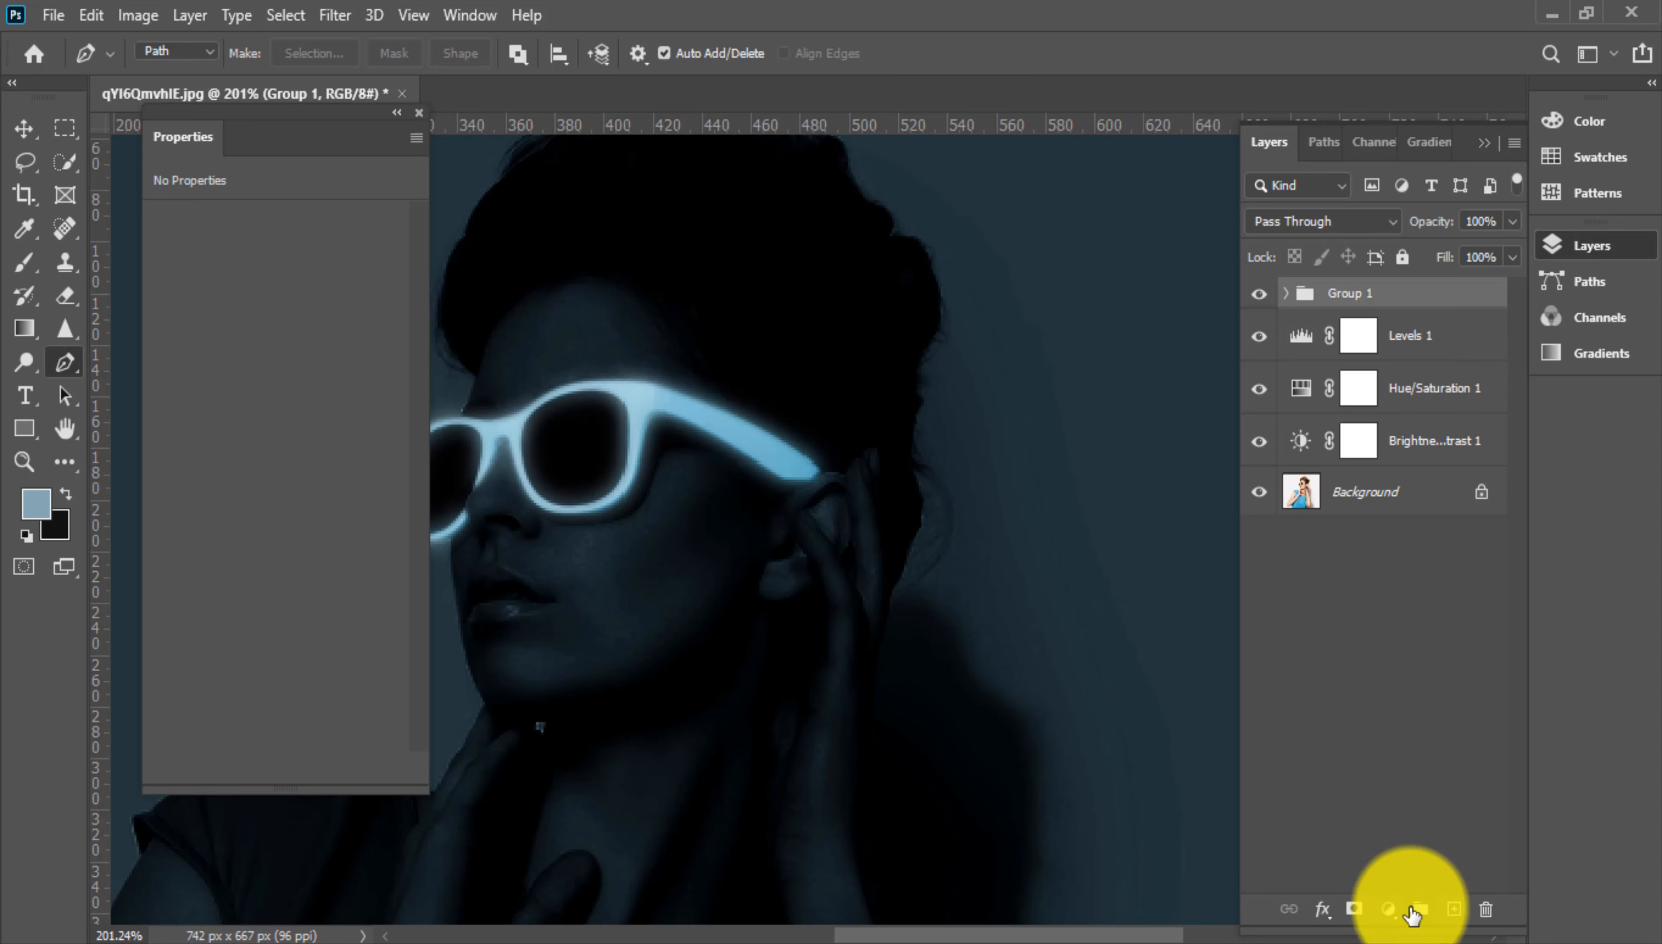
scroll(692, 512, "up", 2)
left_click(1454, 909)
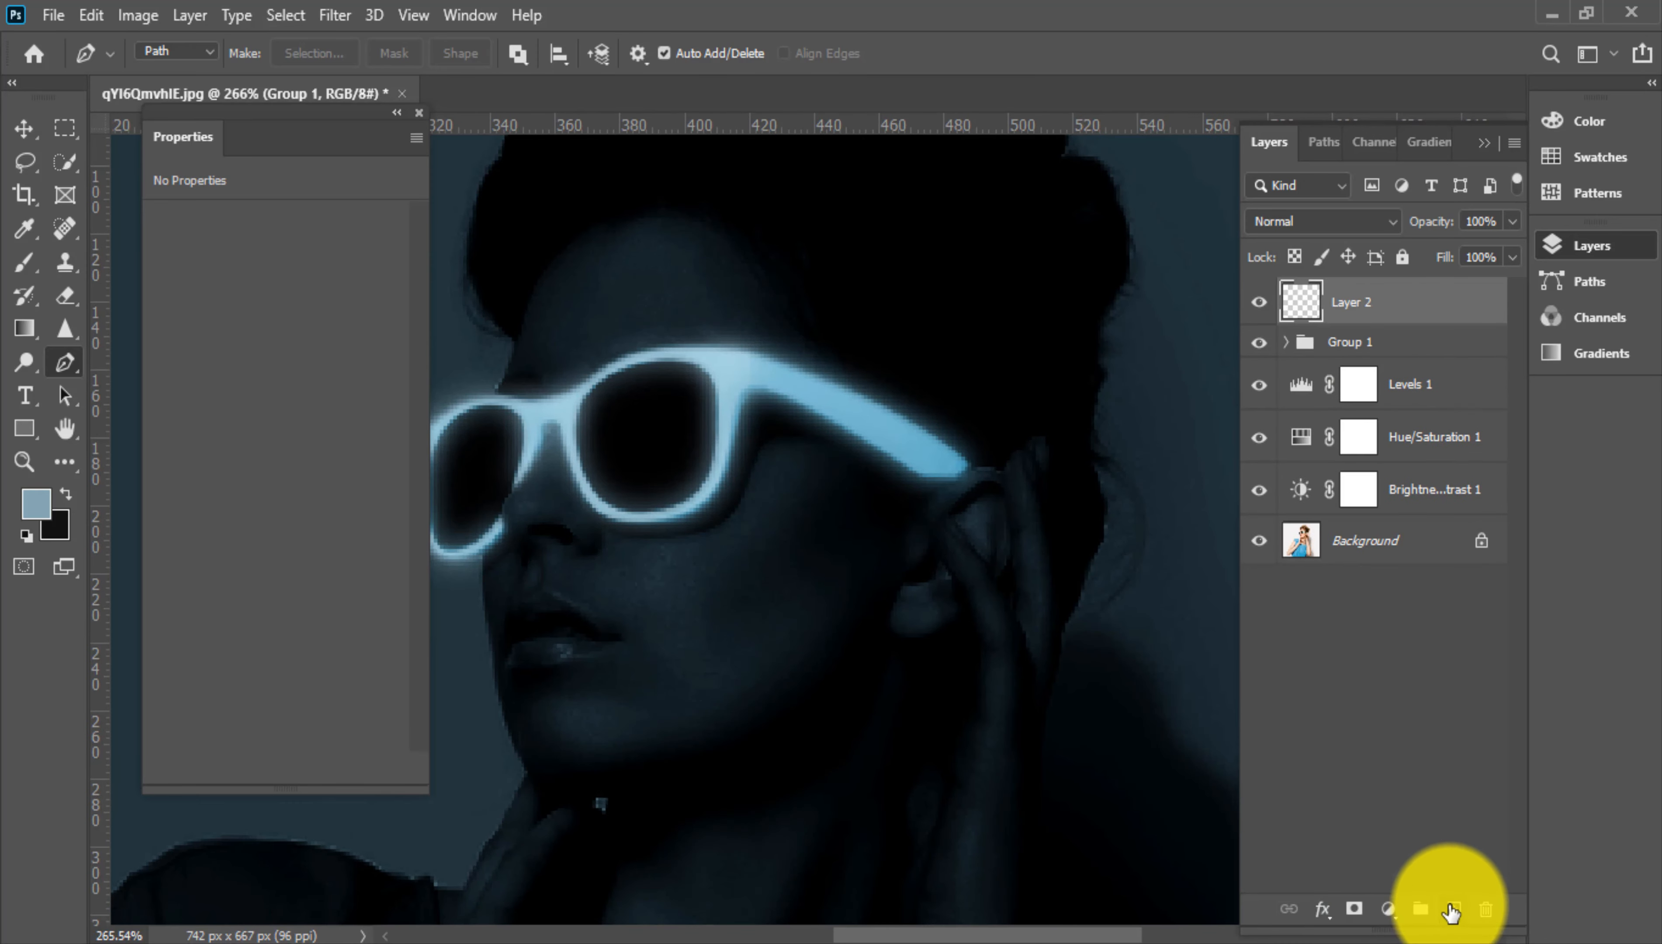
Sample the frame's light blue and try soft brush touches on the cheek at 10% opacity on Layer 2
key("b")
left_click(821, 381, "alt")
left_click(798, 449)
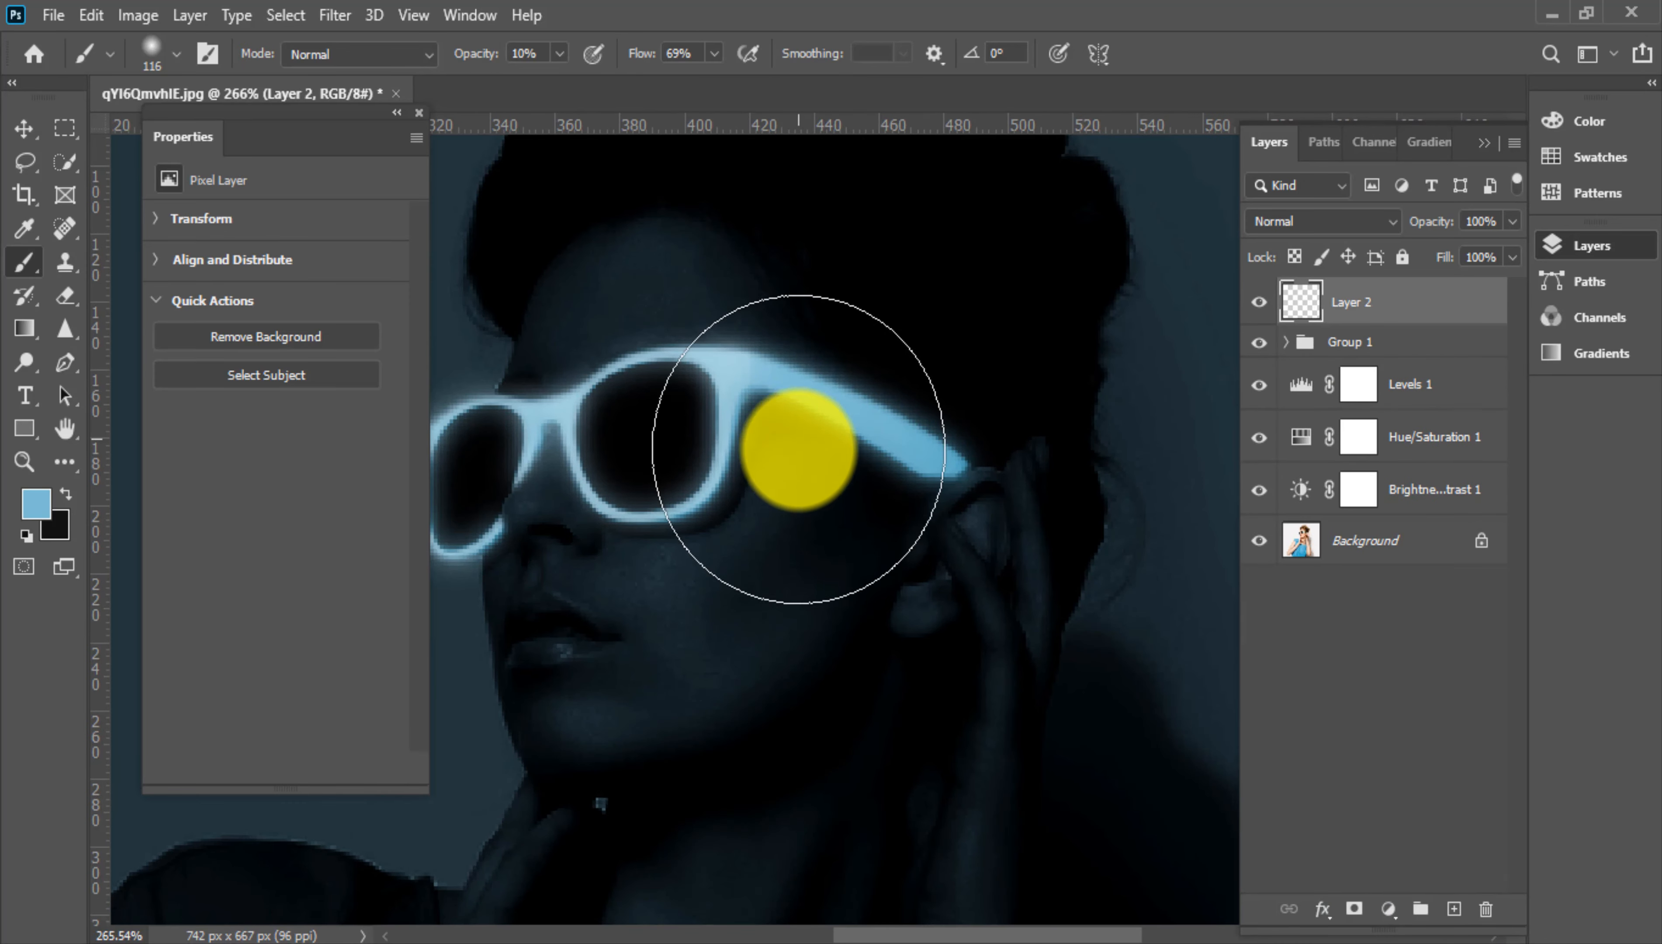
scroll(769, 498, "down", 3)
scroll(750, 560, "down", 1)
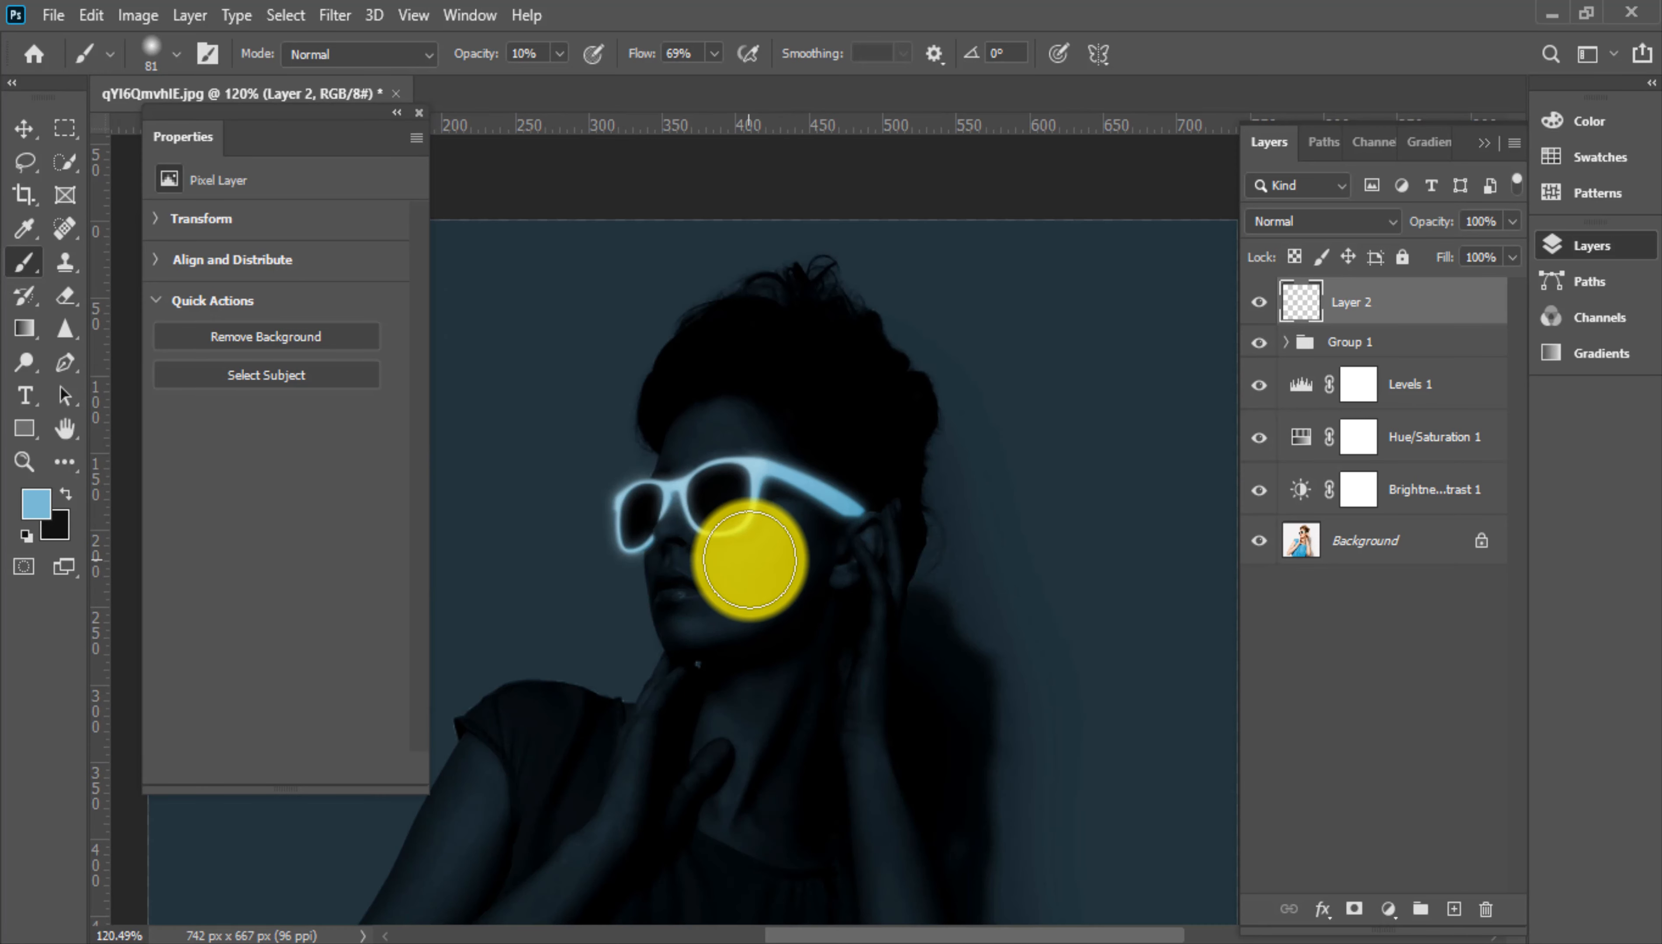
mouse_move(735, 559)
left_mouse_down()
mouse_move(786, 528)
mouse_move(762, 527)
mouse_move(830, 514)
left_mouse_up()
key("ctrl+z")
Paint a soft blue glow on the nose and cheek just below the lenses on Layer 2
key("bracketright")
key("bracketright")
key("bracketright")
scroll(835, 657, "down", 3)
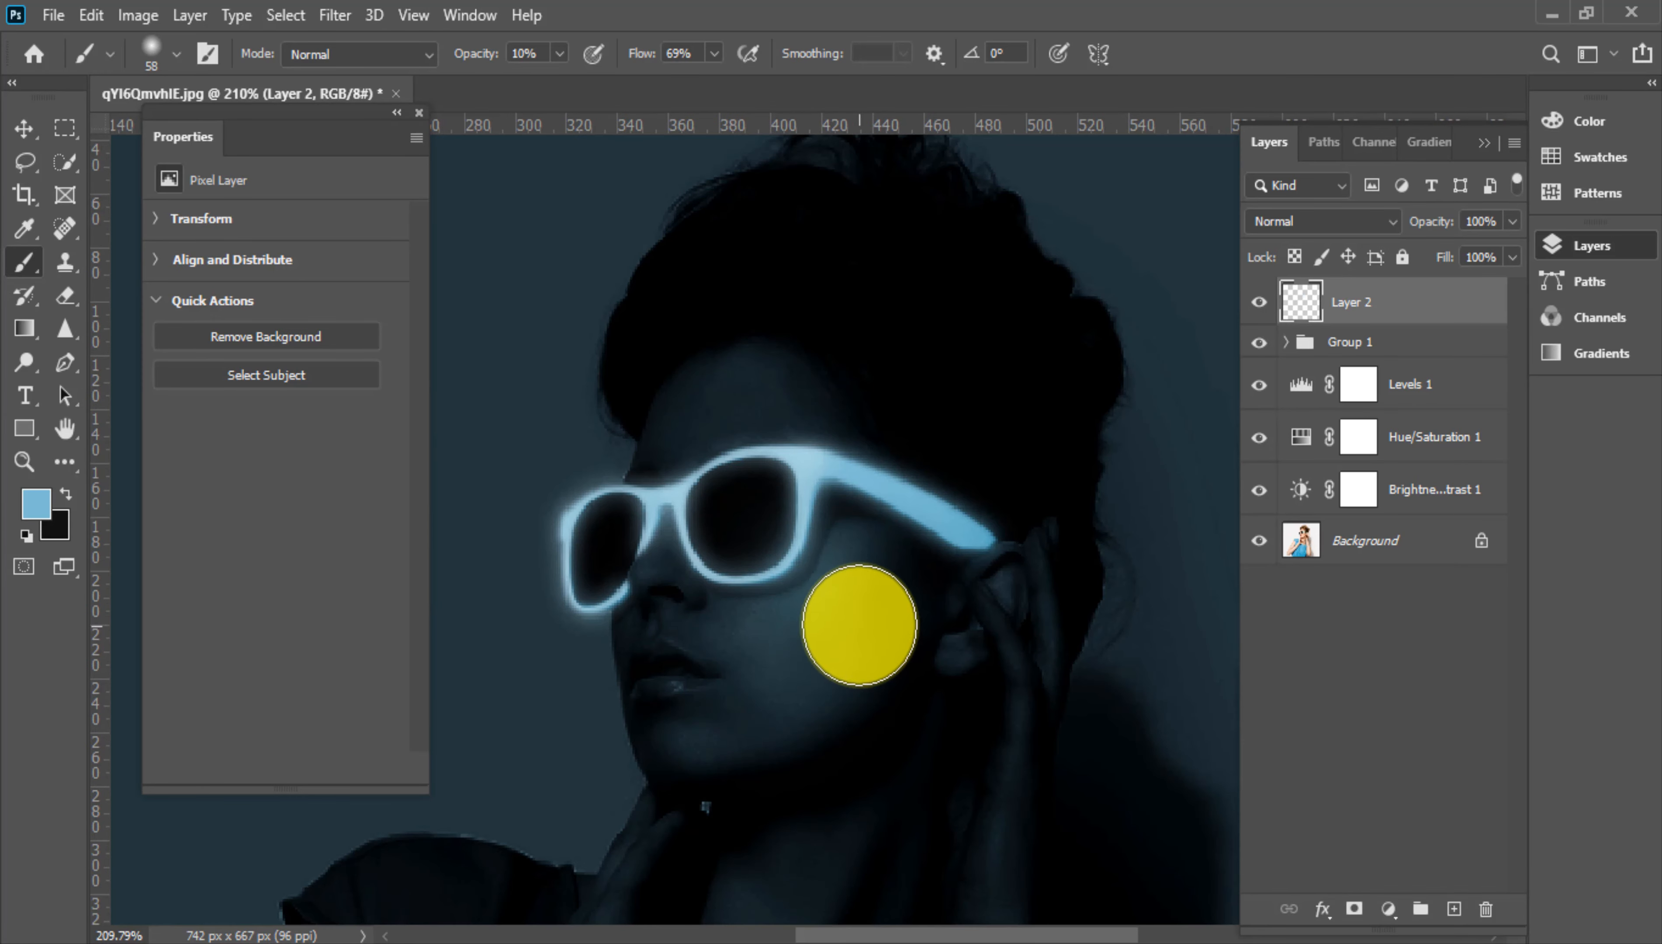
mouse_move(651, 624)
left_mouse_down()
mouse_move(614, 618)
mouse_move(712, 573)
left_mouse_up()
left_click_drag(636, 614, 615, 621)
scroll(614, 621, "down", 2)
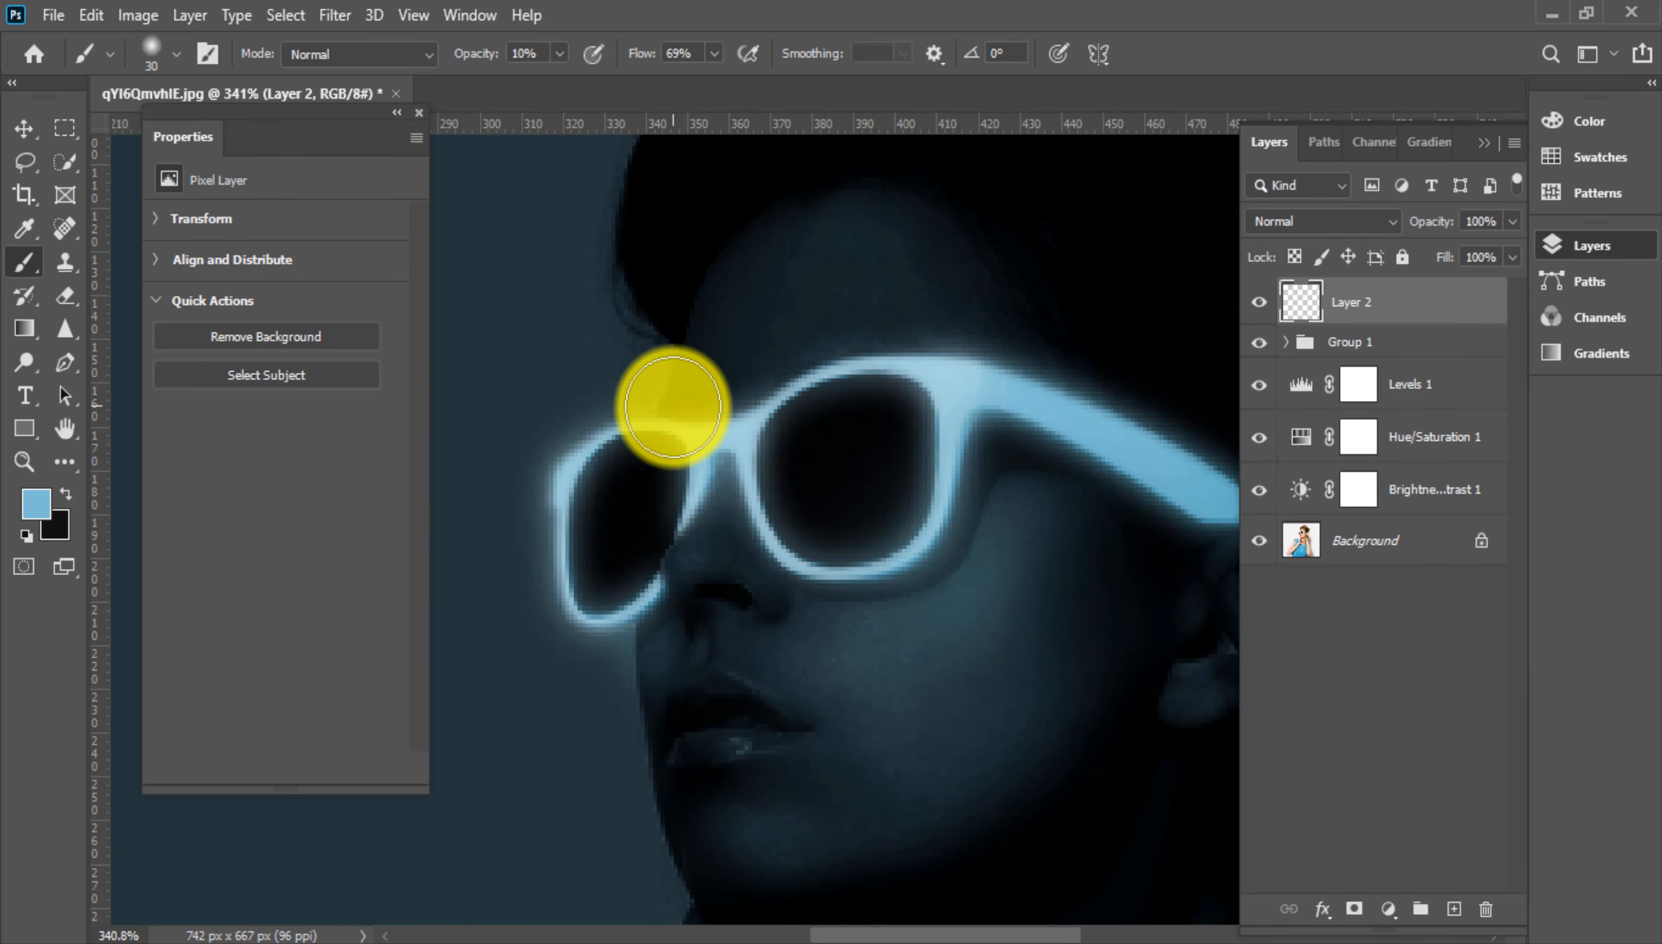
Brush faint blue light onto the cheek, the hair above the temple arm, and the forehead above the lens
scroll(766, 412, "down", 5)
left_click_drag(930, 566, 997, 561)
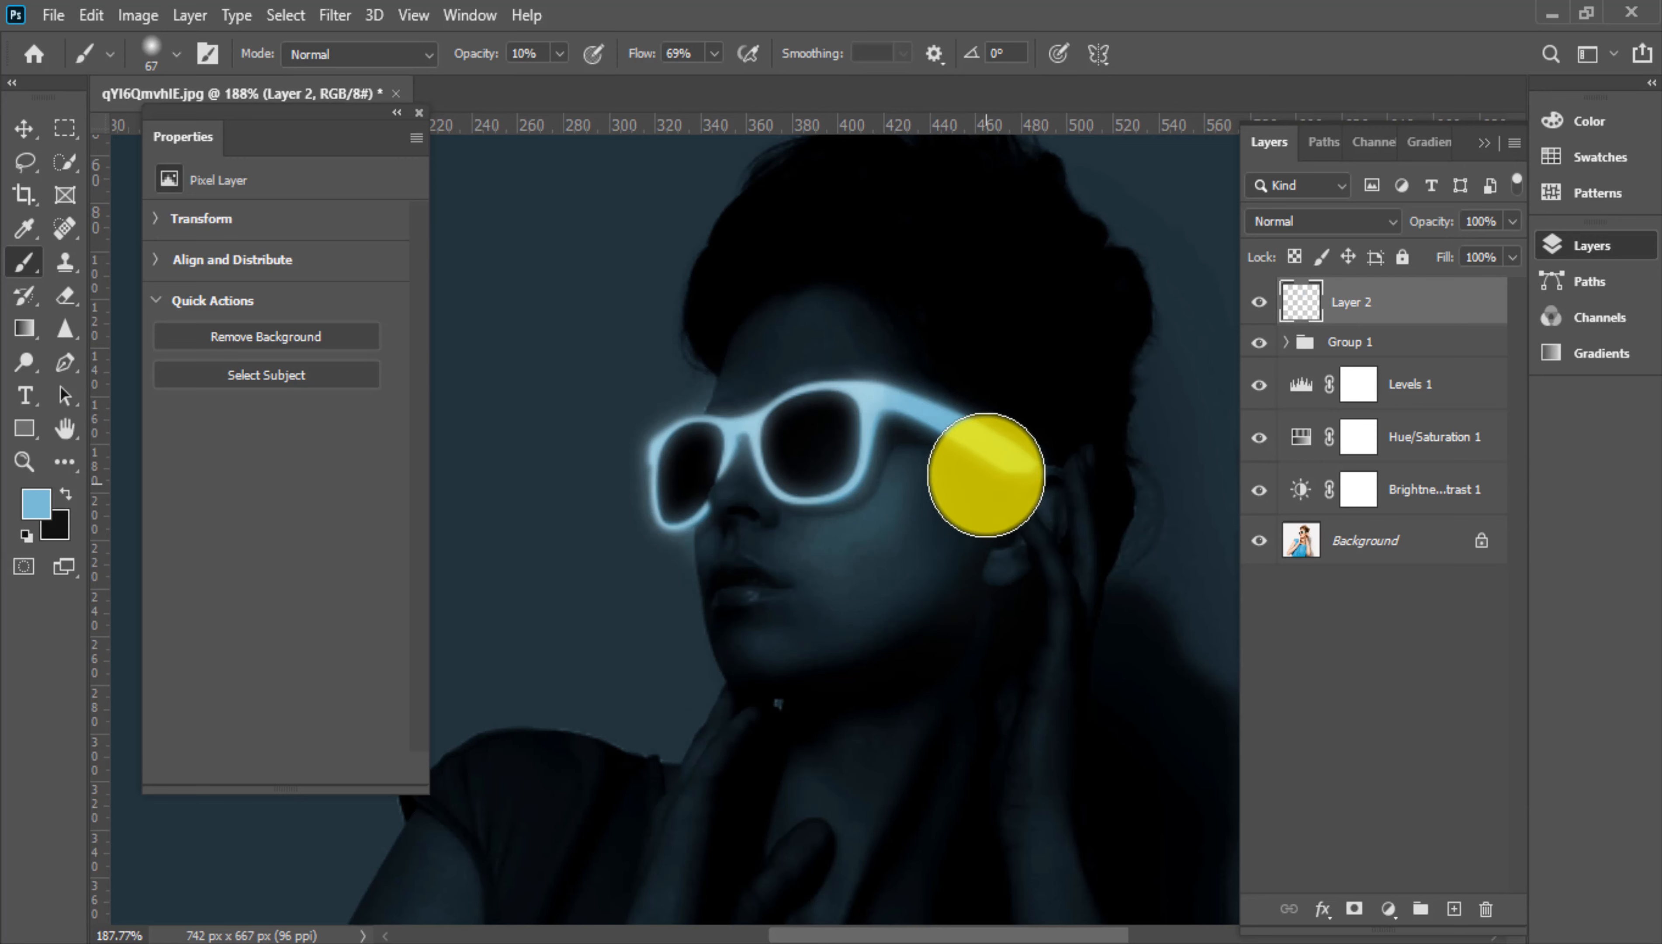
mouse_move(985, 418)
left_mouse_down()
mouse_move(1050, 453)
mouse_move(942, 396)
left_mouse_up()
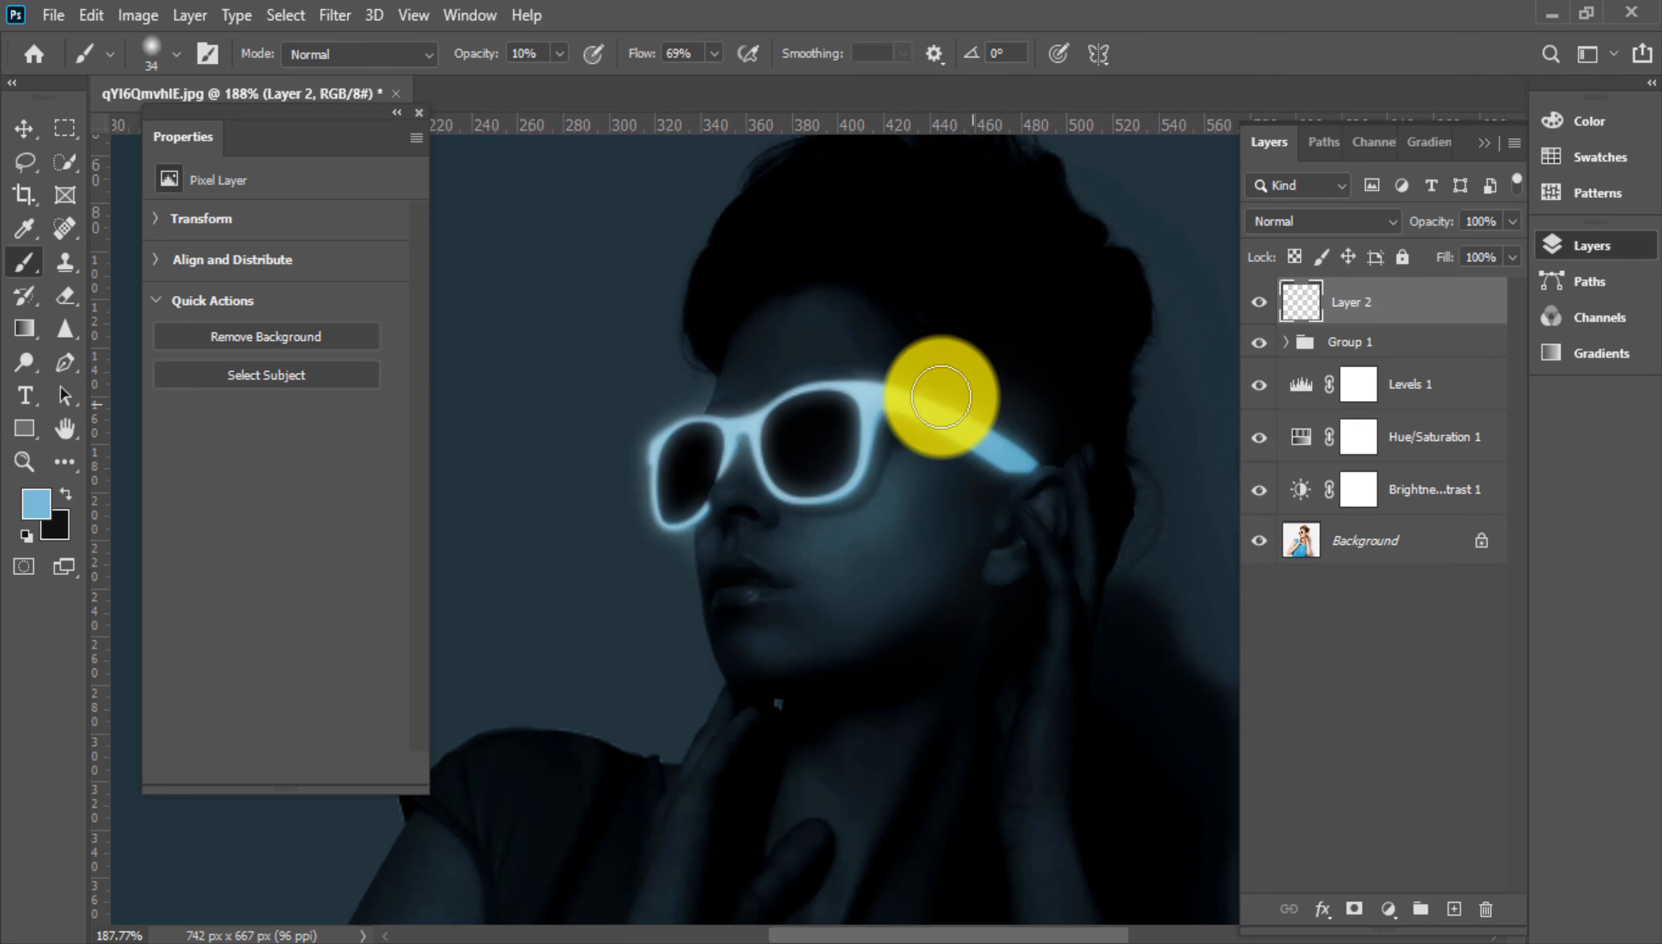
scroll(858, 373, "up", 4)
key("bracketleft")
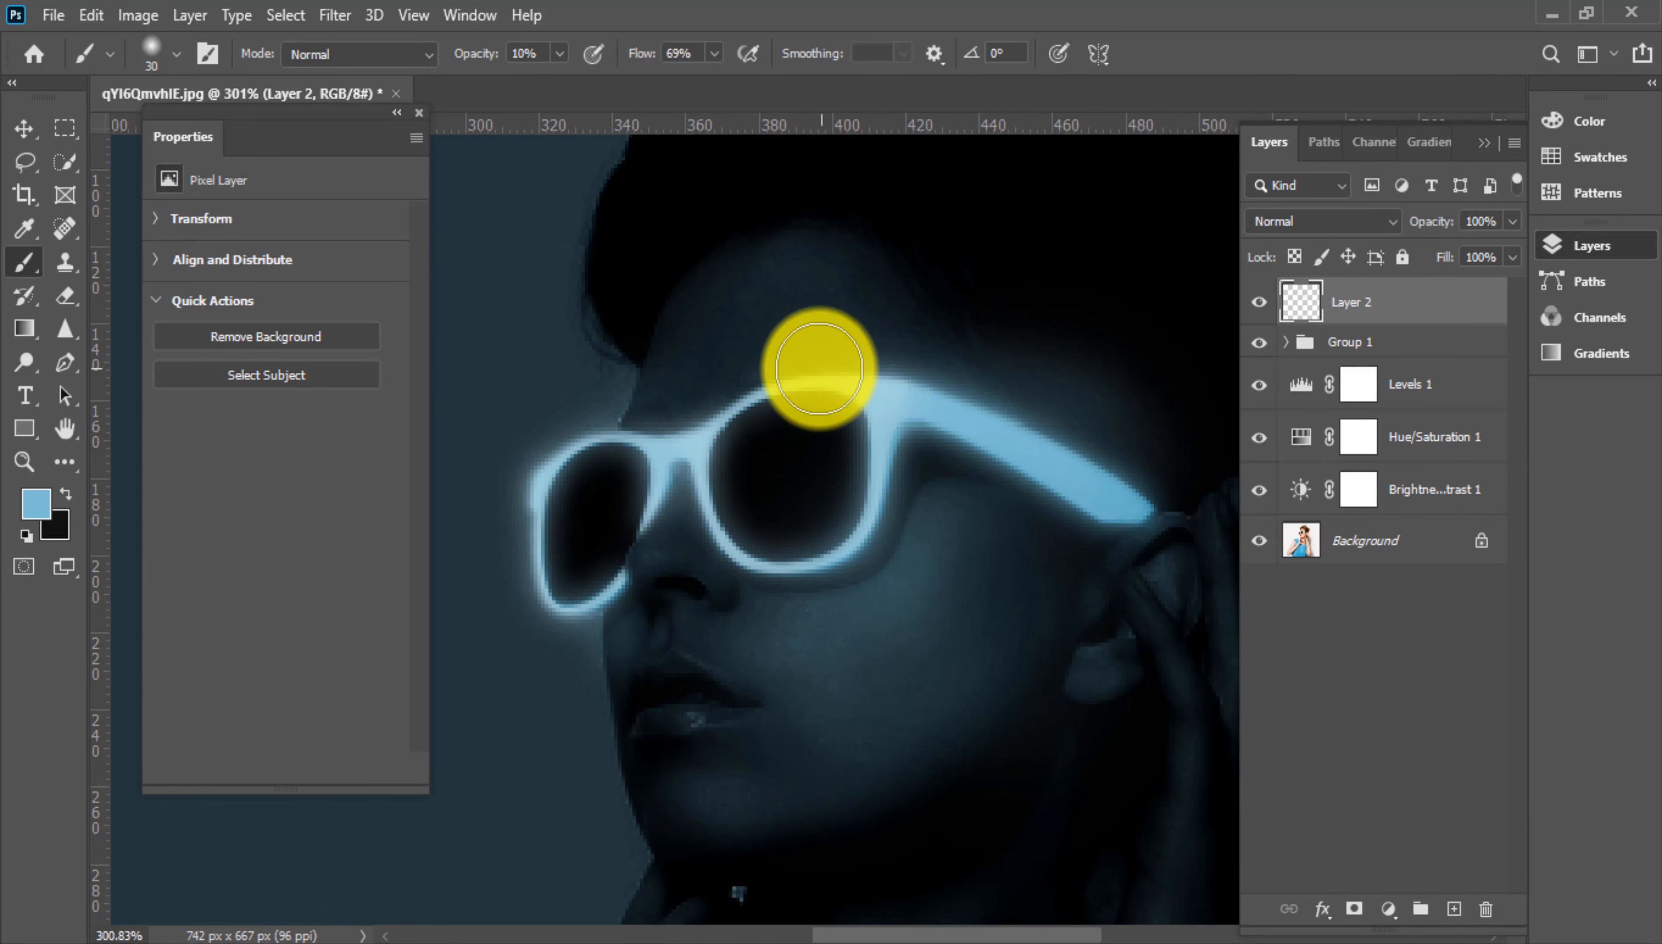
scroll(776, 386, "down", 1)
left_click_drag(765, 392, 755, 390)
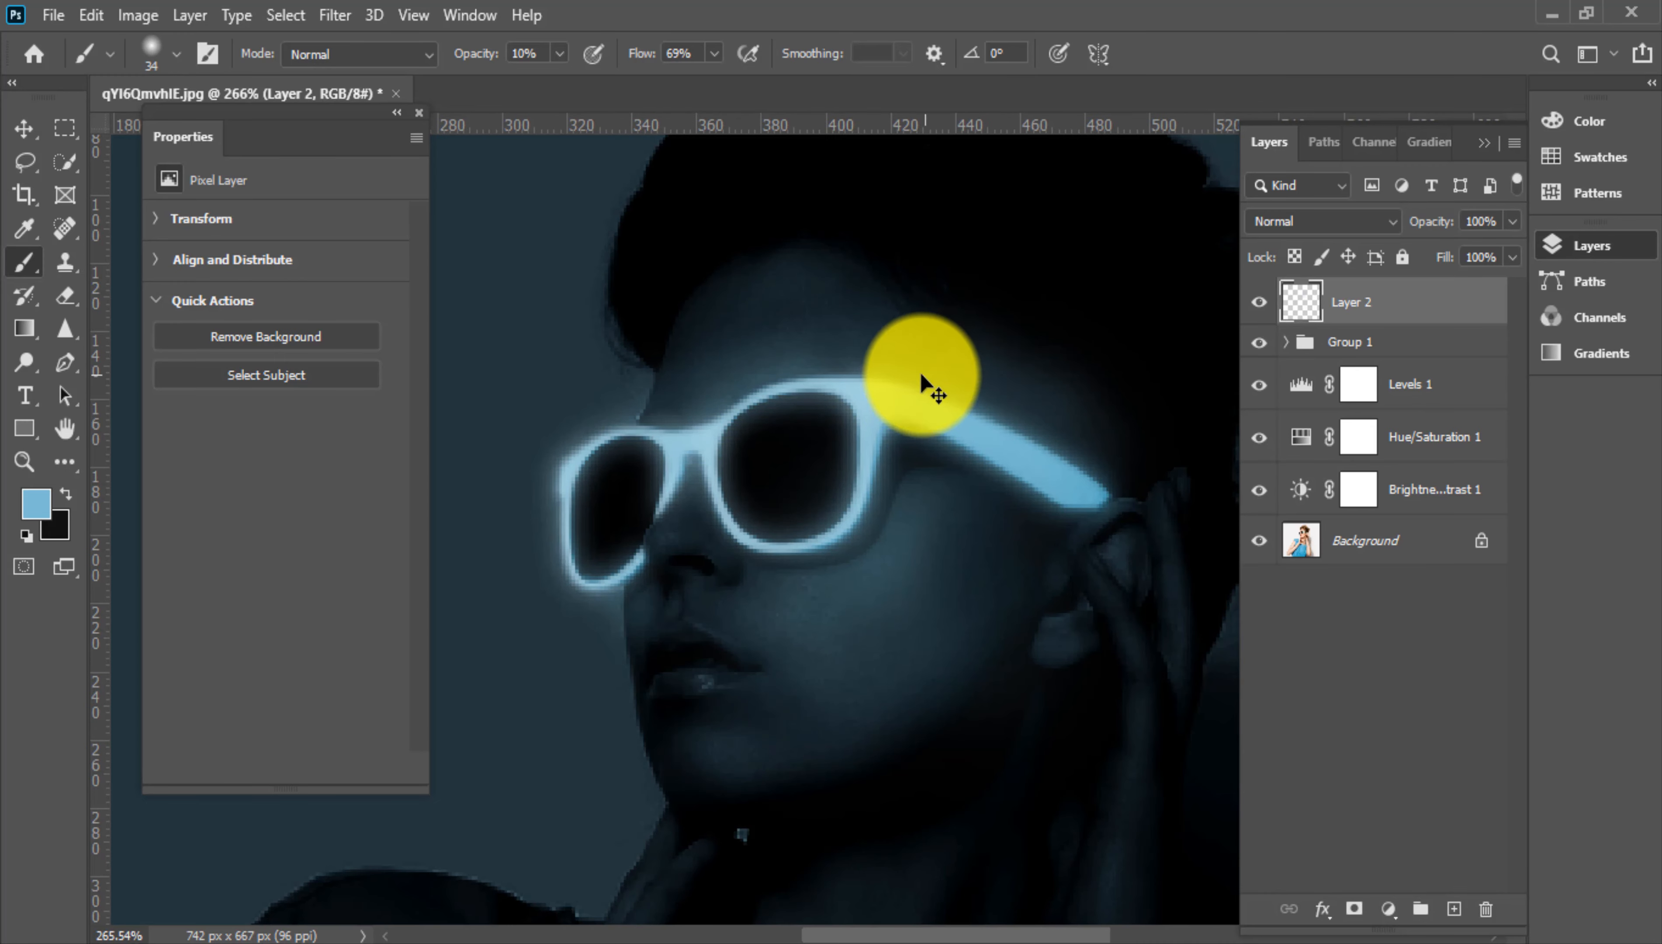
Paint more soft blue glow along the glasses' temple arm and across the brow above the frame
key("bracketright")
left_click_drag(1119, 462, 982, 439)
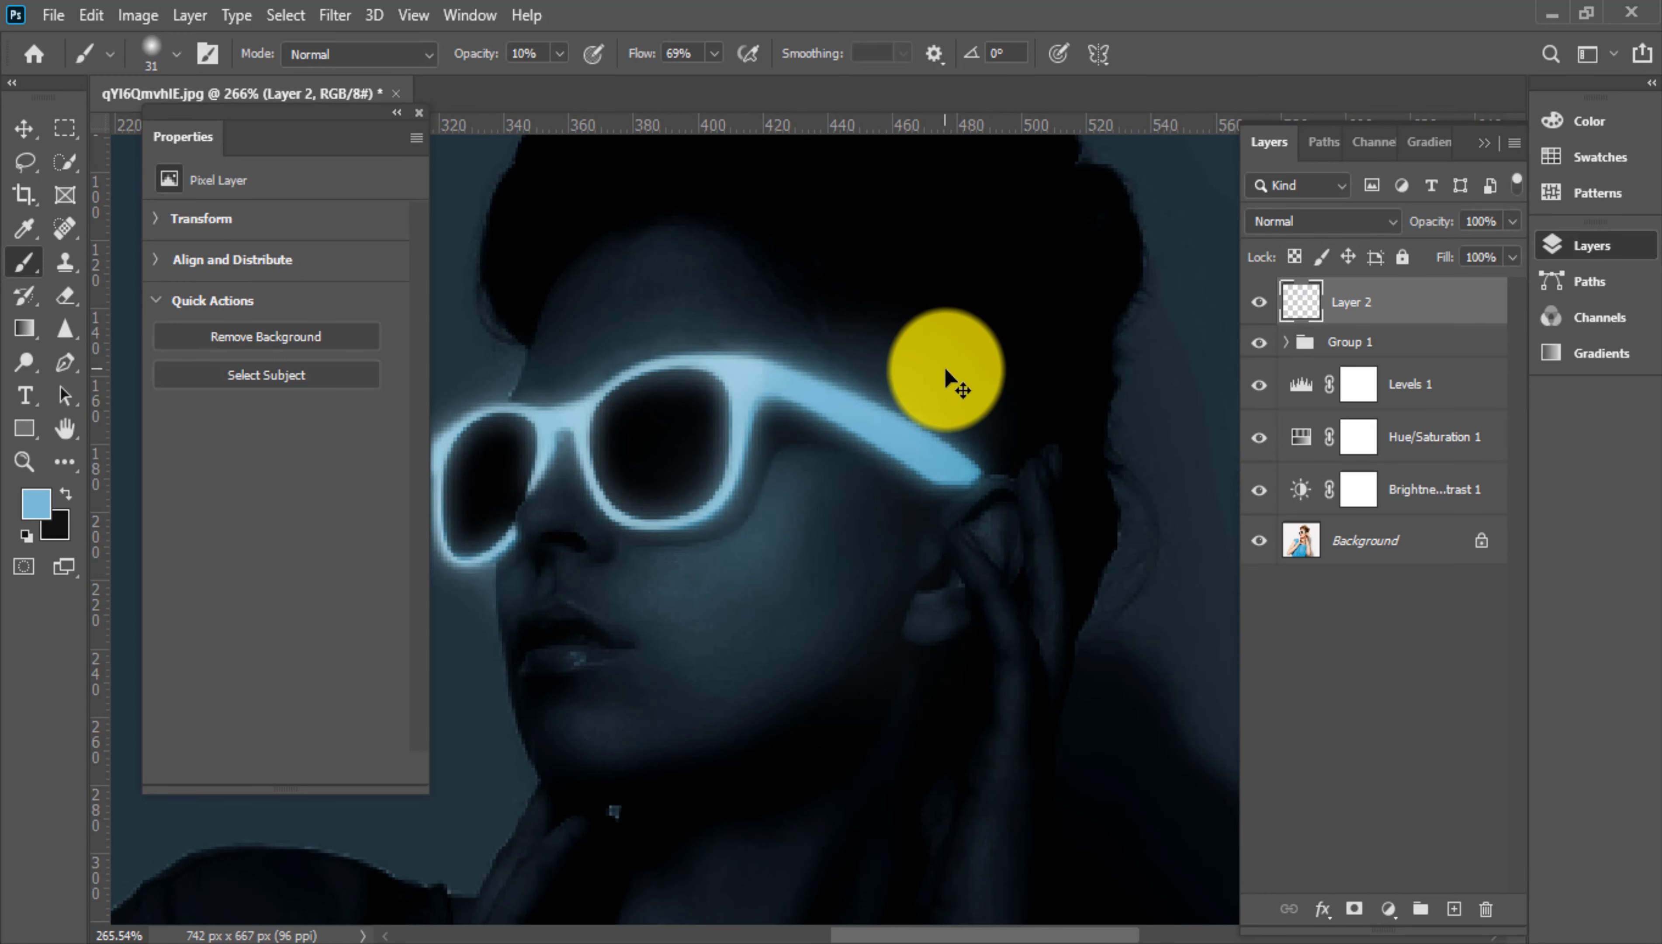
key("e")
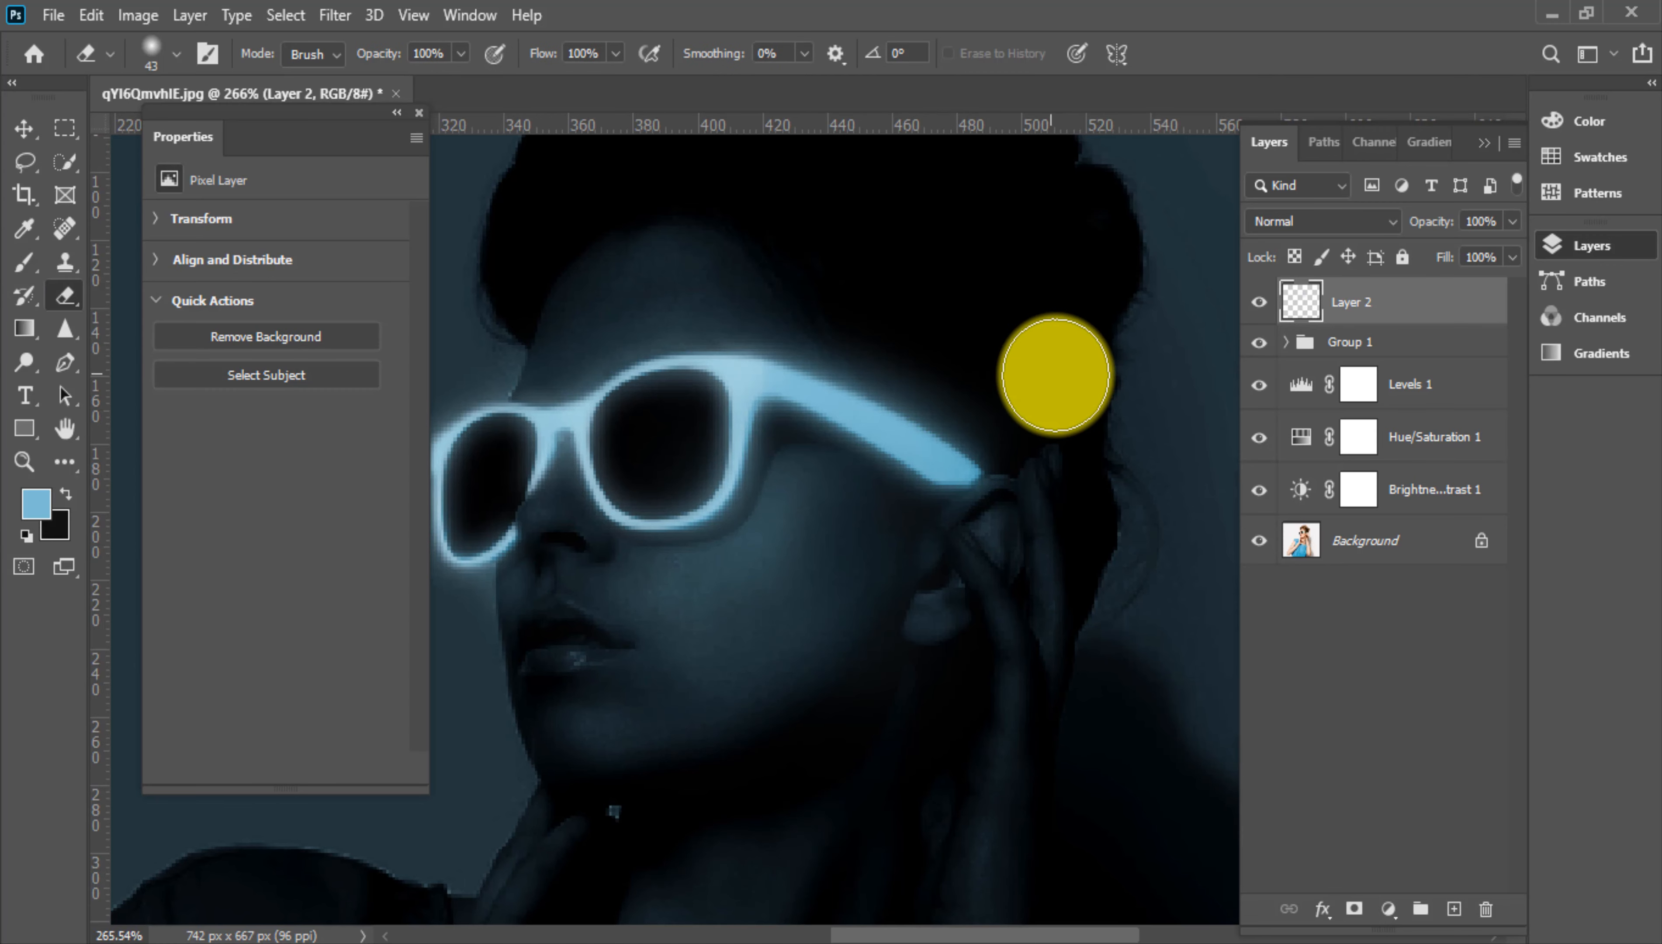
key("b")
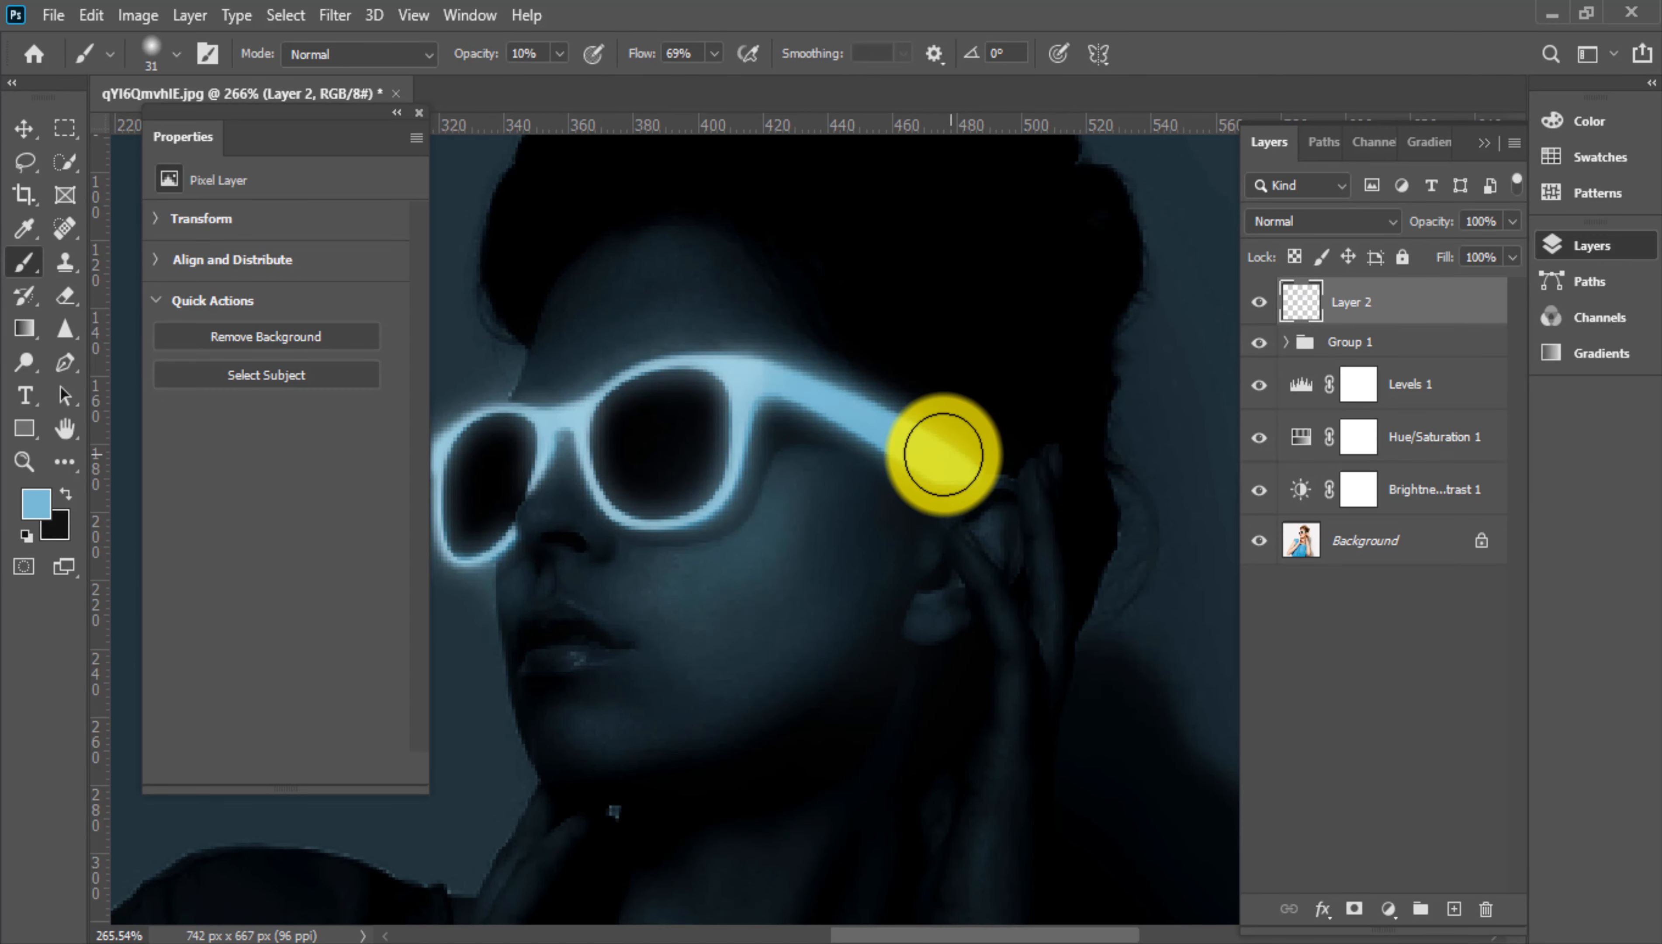
mouse_move(820, 363)
left_mouse_down()
mouse_move(761, 353)
mouse_move(574, 383)
left_mouse_up()
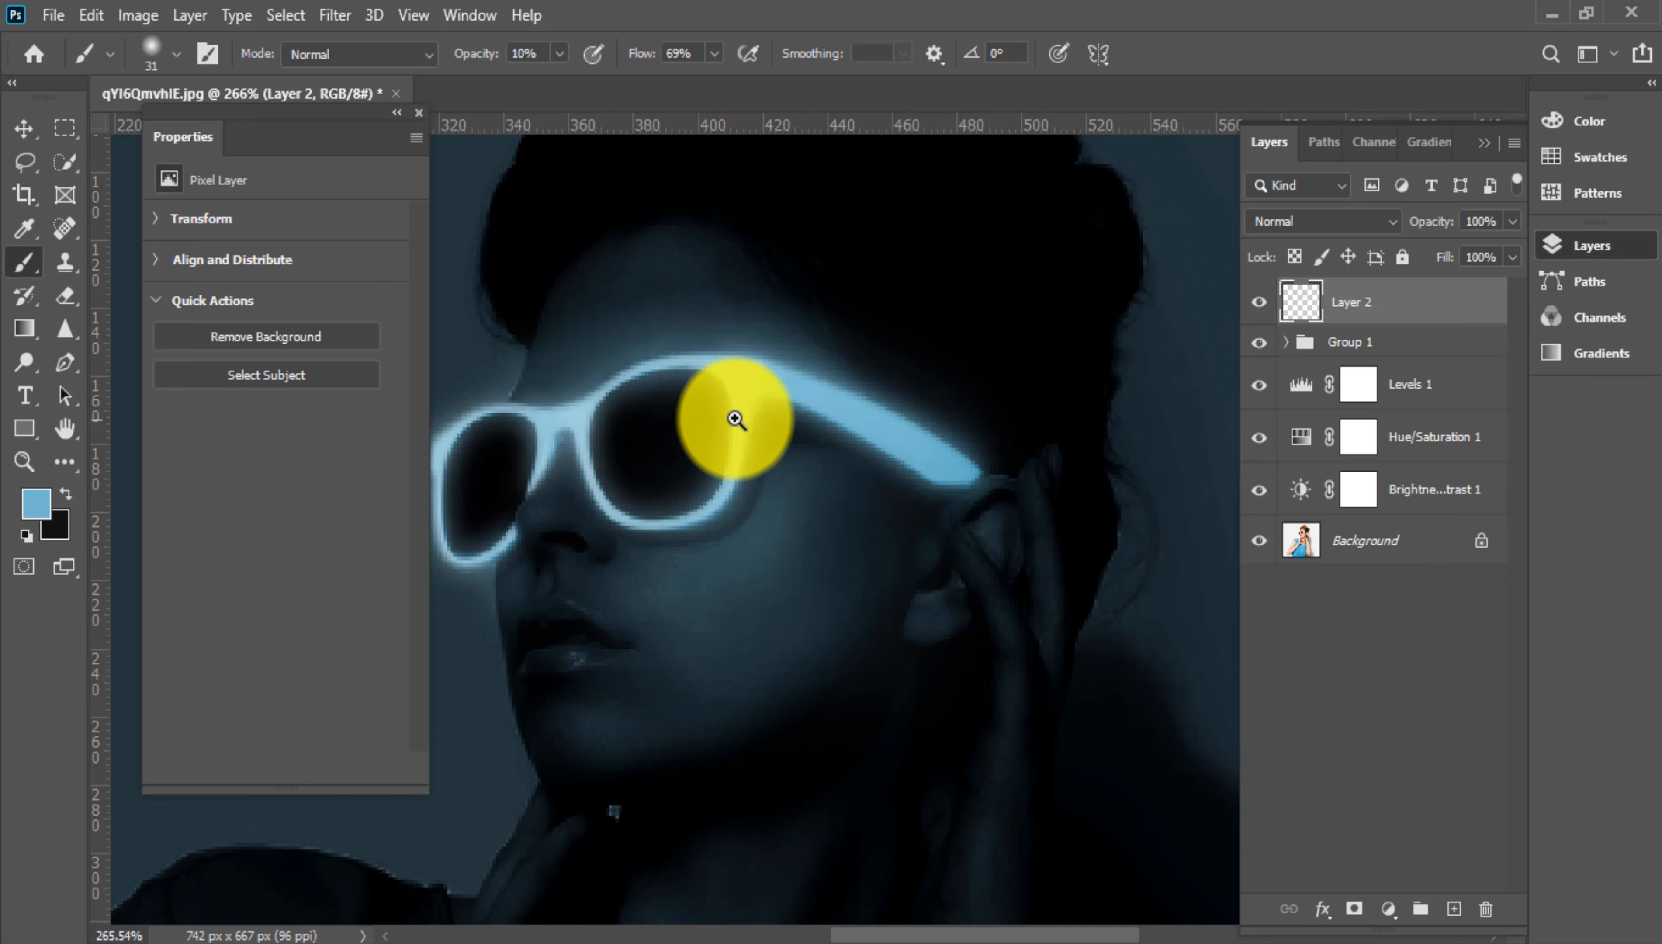
left_click_drag(736, 421, 556, 405)
Build up the soft blue reflection on the cheek from below the lens towards the ear and jaw
left_click_drag(720, 518, 792, 559)
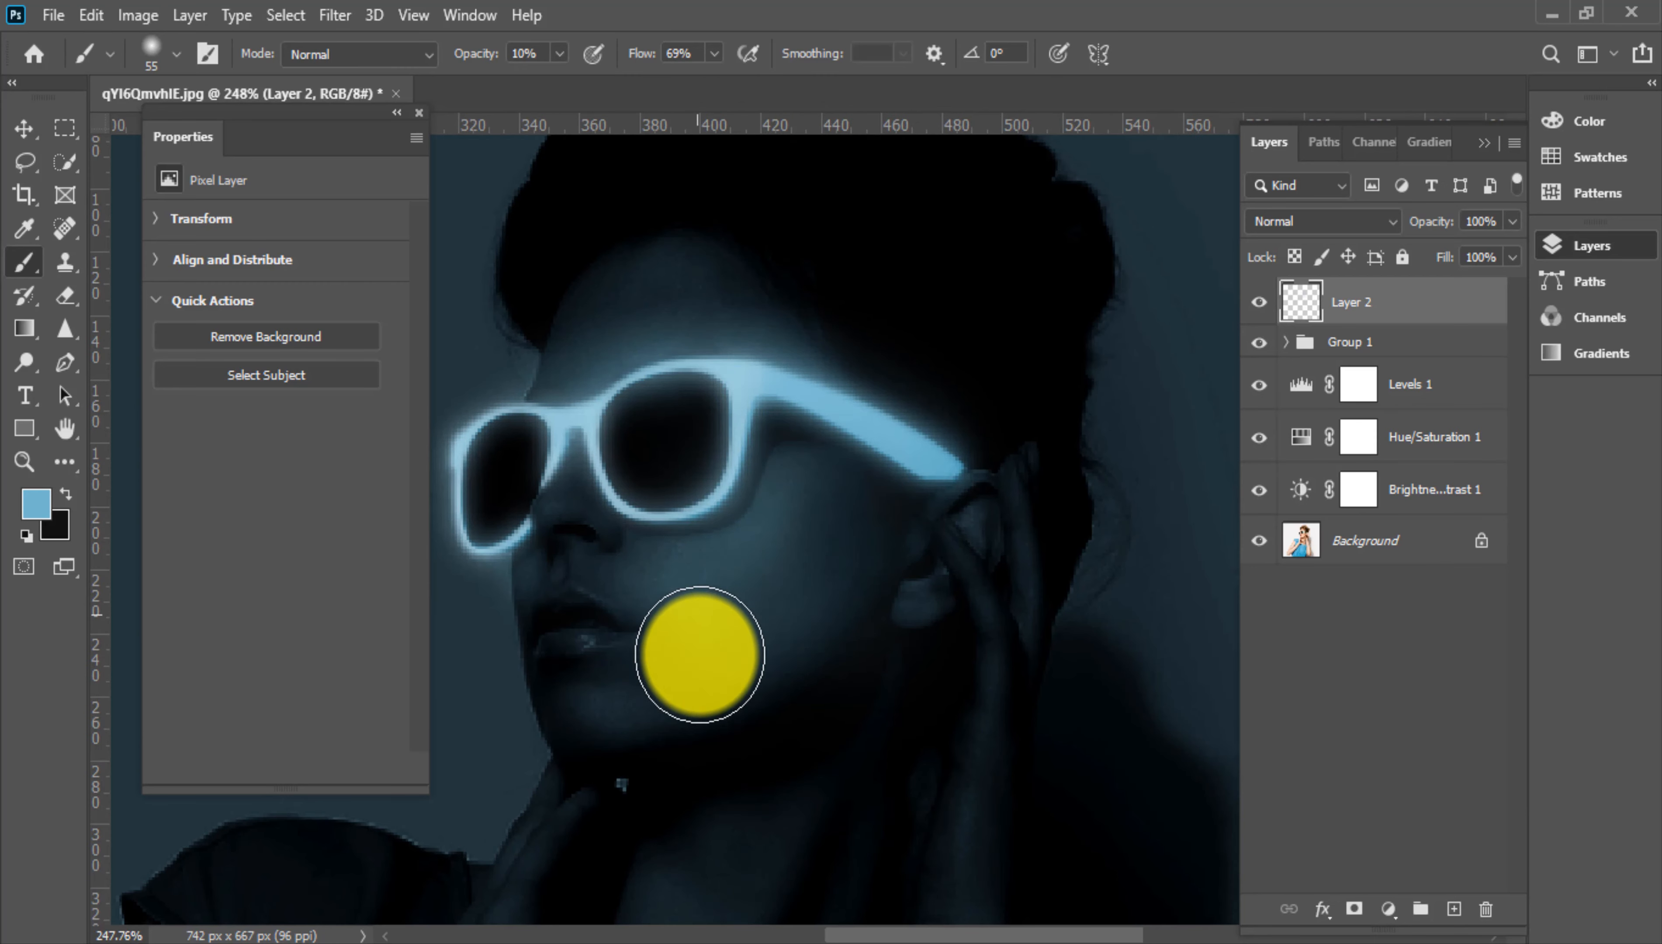
mouse_move(848, 680)
left_mouse_down()
mouse_move(813, 588)
mouse_move(857, 589)
mouse_move(868, 665)
left_mouse_up()
mouse_move(804, 571)
left_mouse_down()
mouse_move(917, 664)
mouse_move(847, 679)
mouse_move(814, 528)
left_mouse_up()
mouse_move(834, 563)
left_mouse_down()
mouse_move(872, 574)
mouse_move(914, 695)
left_mouse_up()
mouse_move(831, 541)
left_mouse_down()
mouse_move(819, 518)
mouse_move(932, 457)
left_mouse_up()
left_click_drag(805, 490, 742, 471)
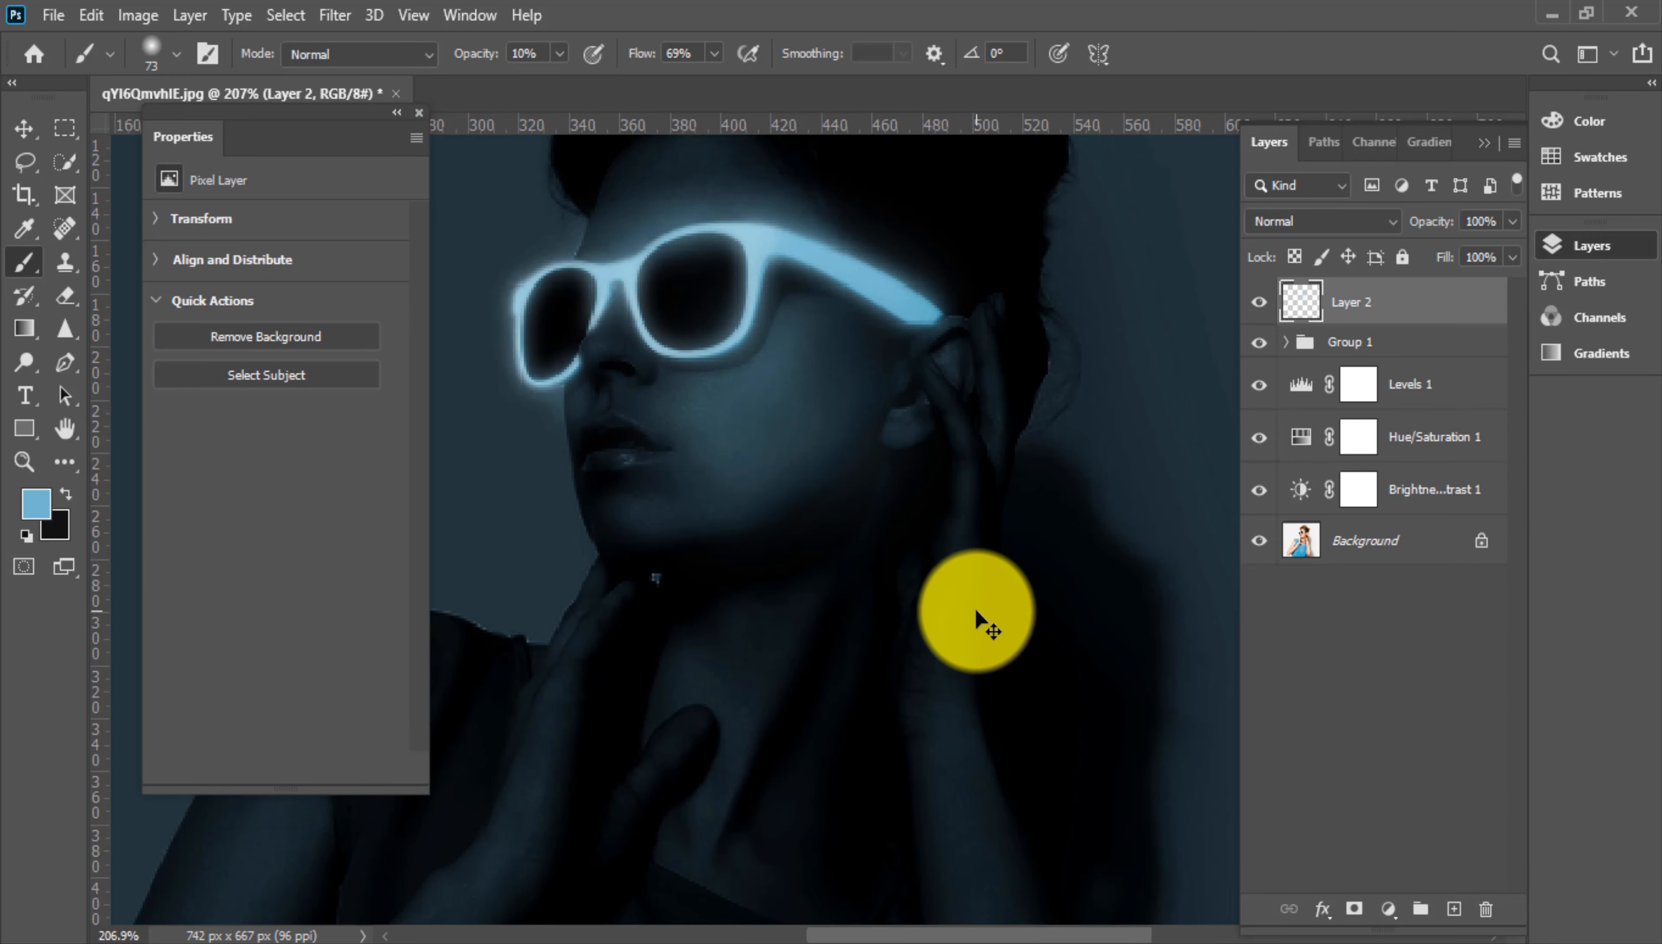
Extend the faint blue light over the jaw below the ear and onto the neck with a larger soft brush
left_click(932, 621, "ctrl")
left_click_drag(886, 474, 831, 404)
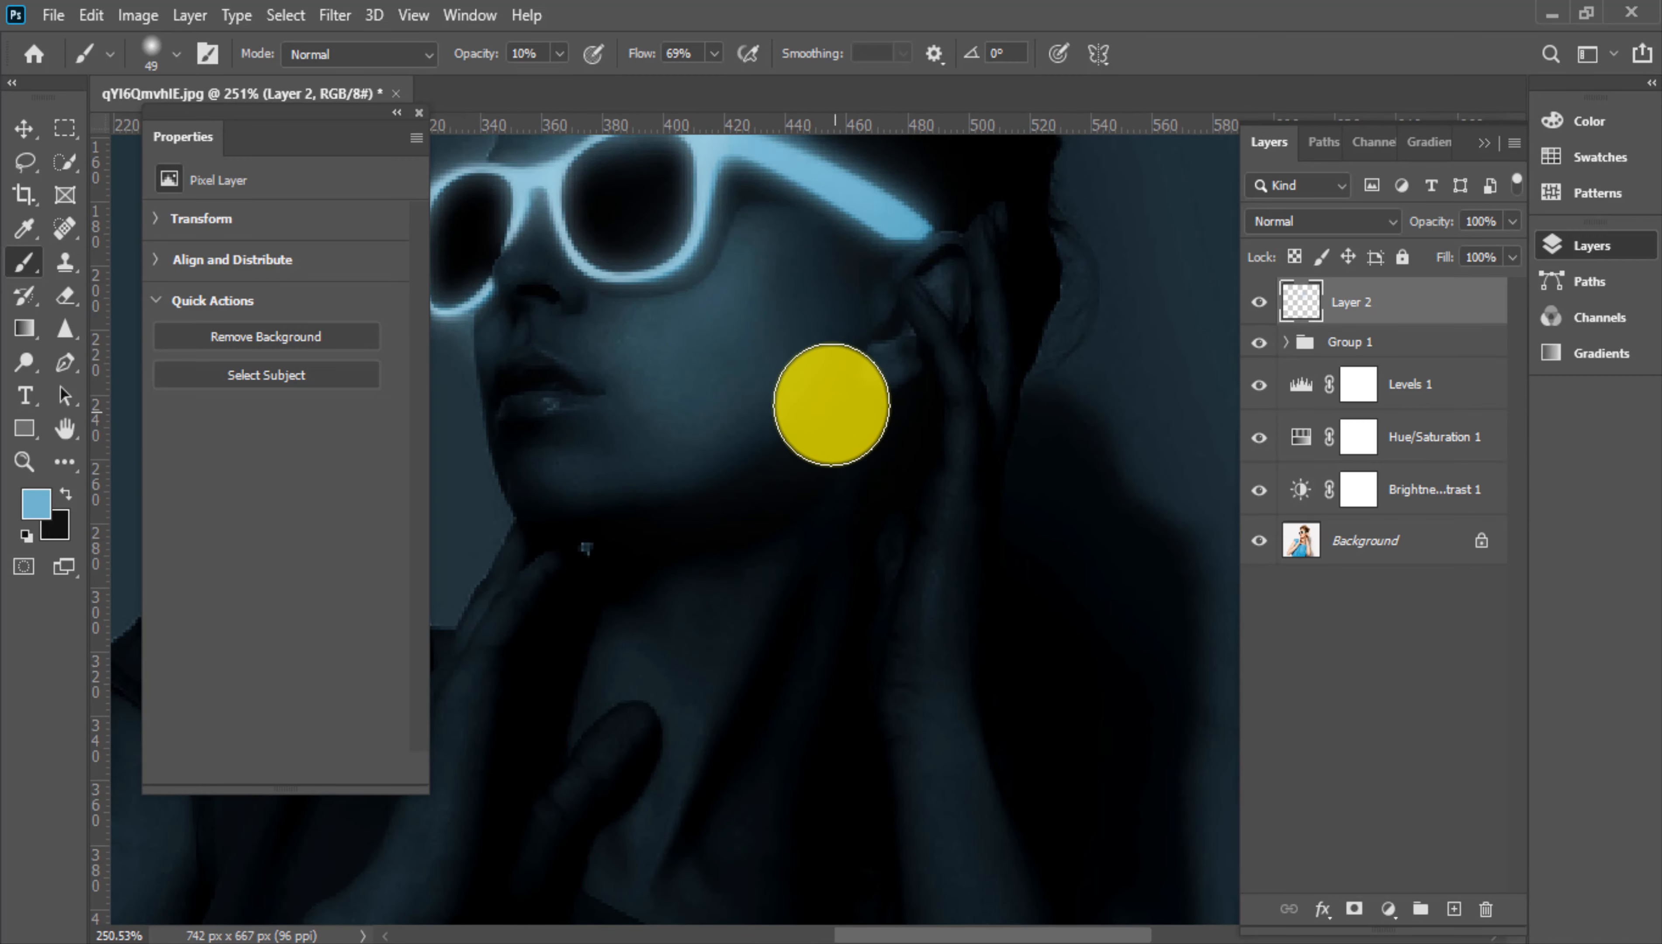
right_click(888, 411)
left_click_drag(659, 424, 722, 424)
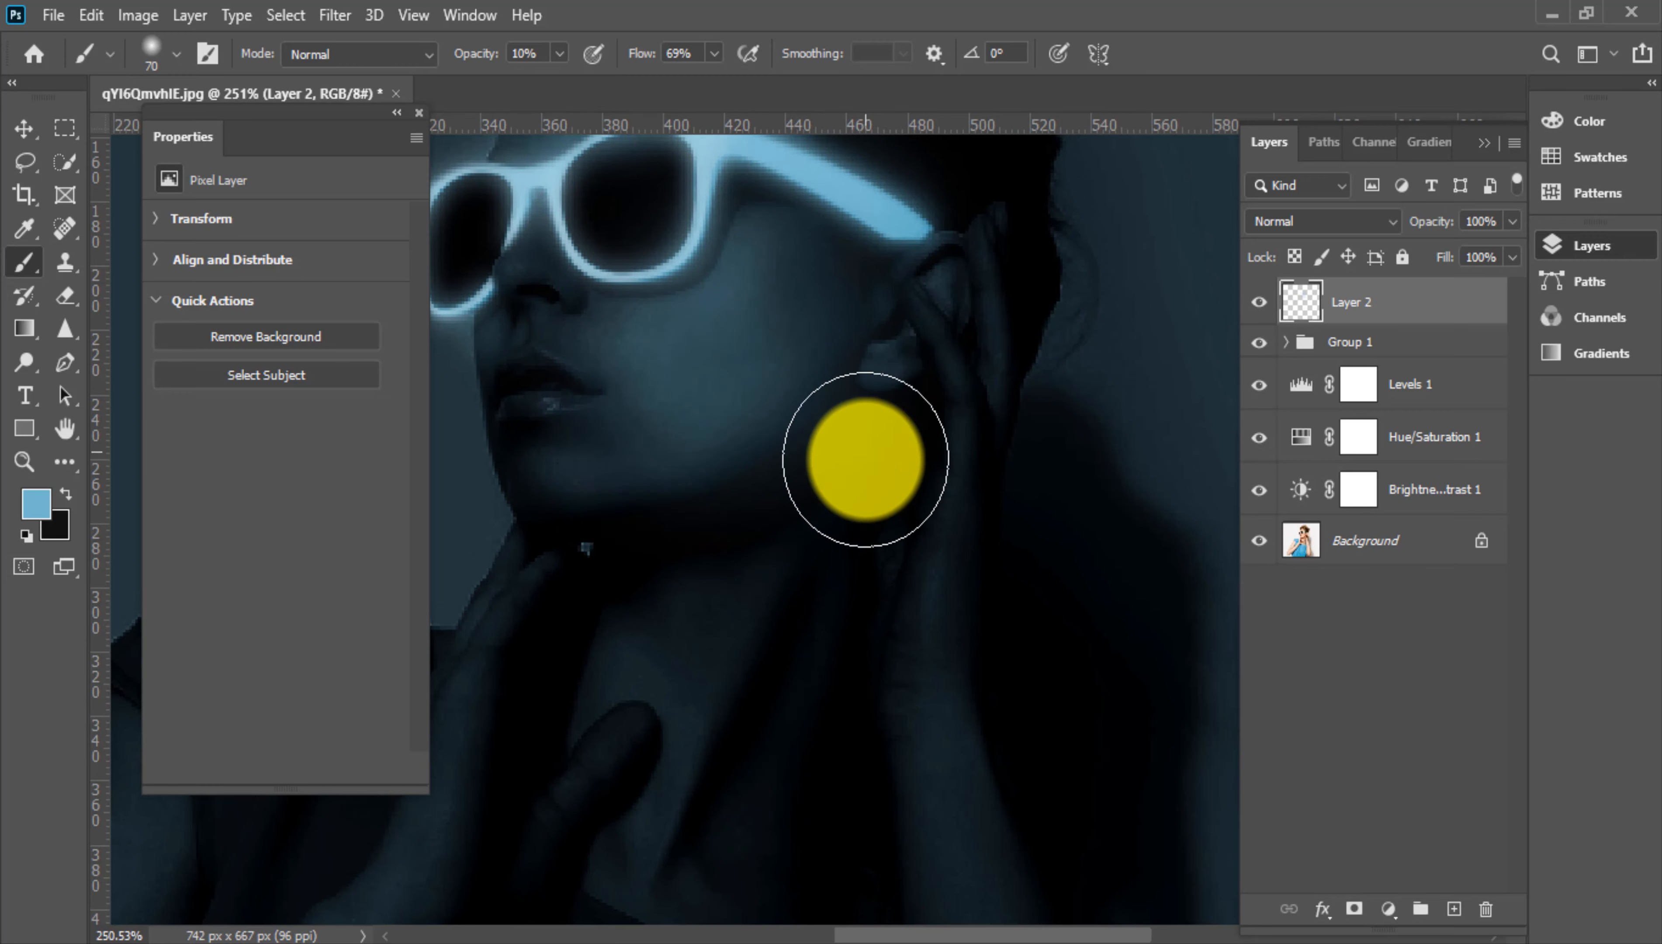
left_click_drag(857, 465, 818, 462)
left_click_drag(871, 772, 805, 717)
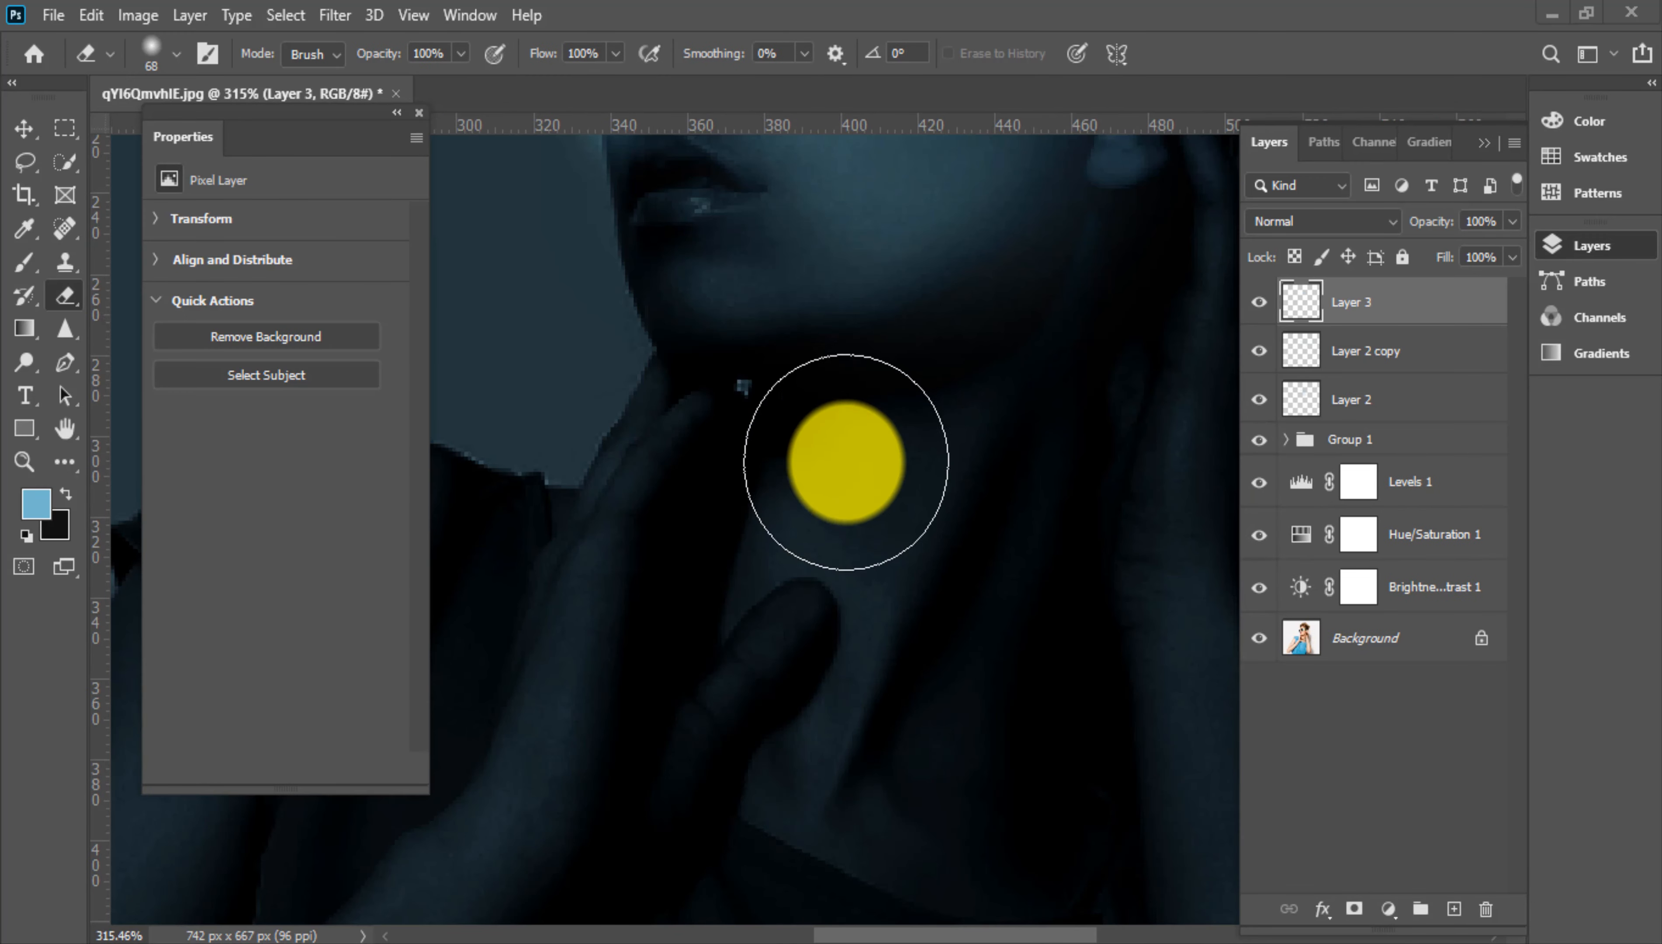
Outline the earlobe and upper ear on Layer 3 with thin light-blue brush strokes at 100% opacity
left_click_drag(846, 445, 897, 515)
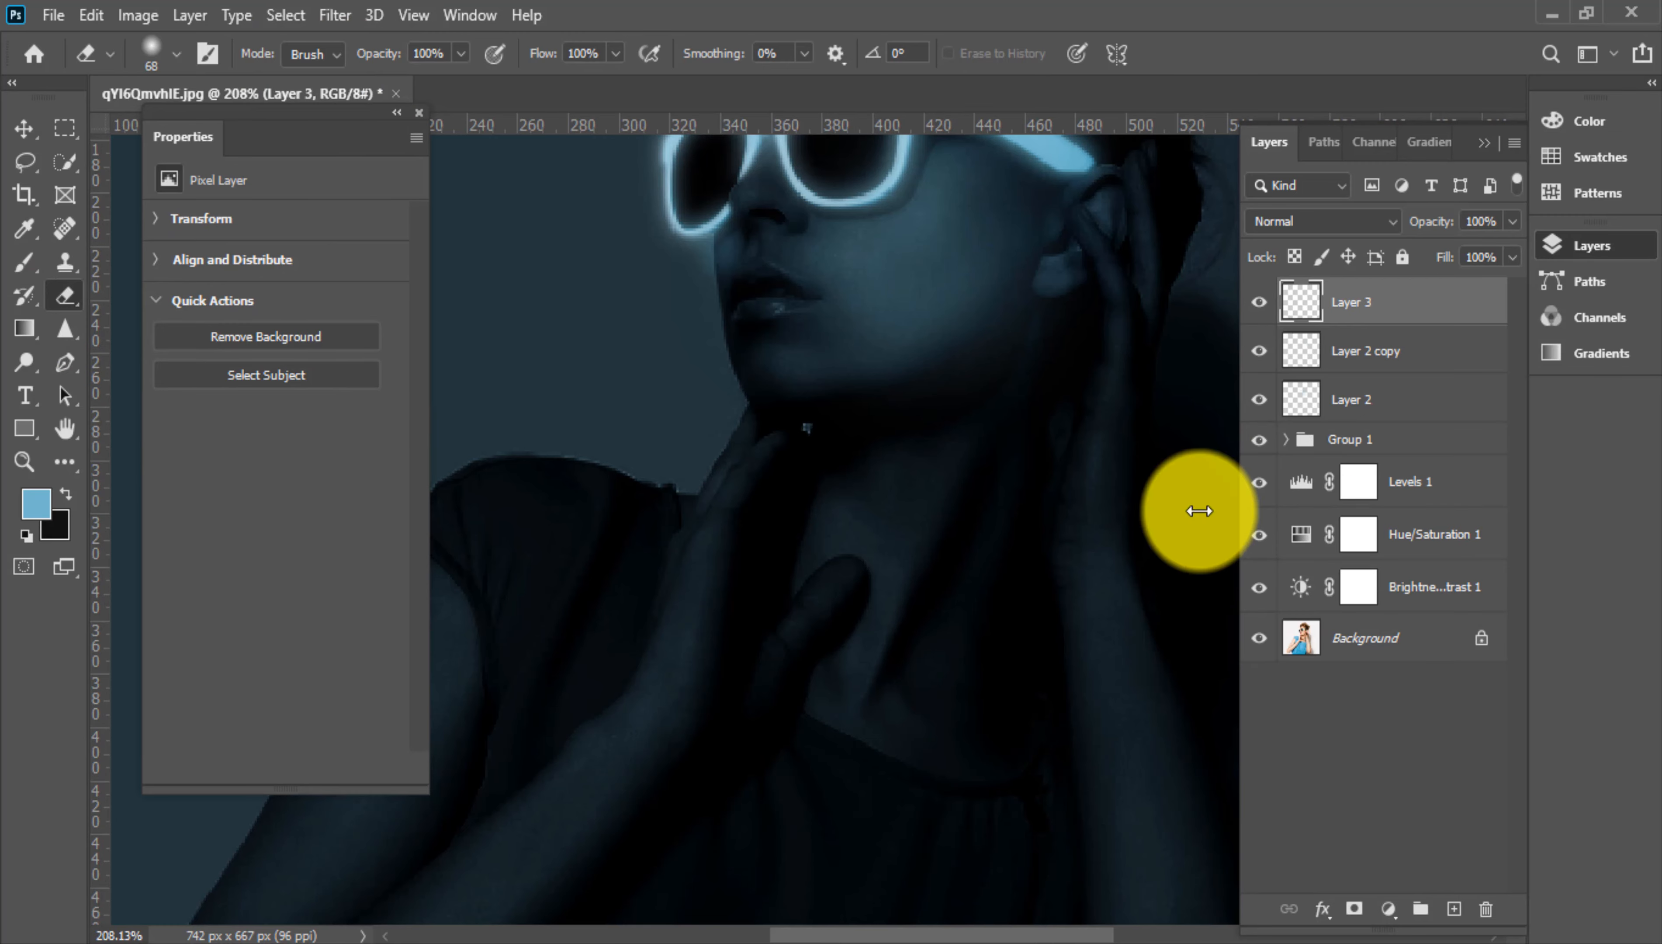
key("b")
mouse_move(1095, 282)
left_mouse_down()
mouse_move(1058, 364)
mouse_move(897, 312)
left_mouse_up()
mouse_move(946, 441)
left_mouse_down()
mouse_move(992, 435)
mouse_move(940, 468)
left_mouse_up()
left_click_drag(479, 62, 580, 70)
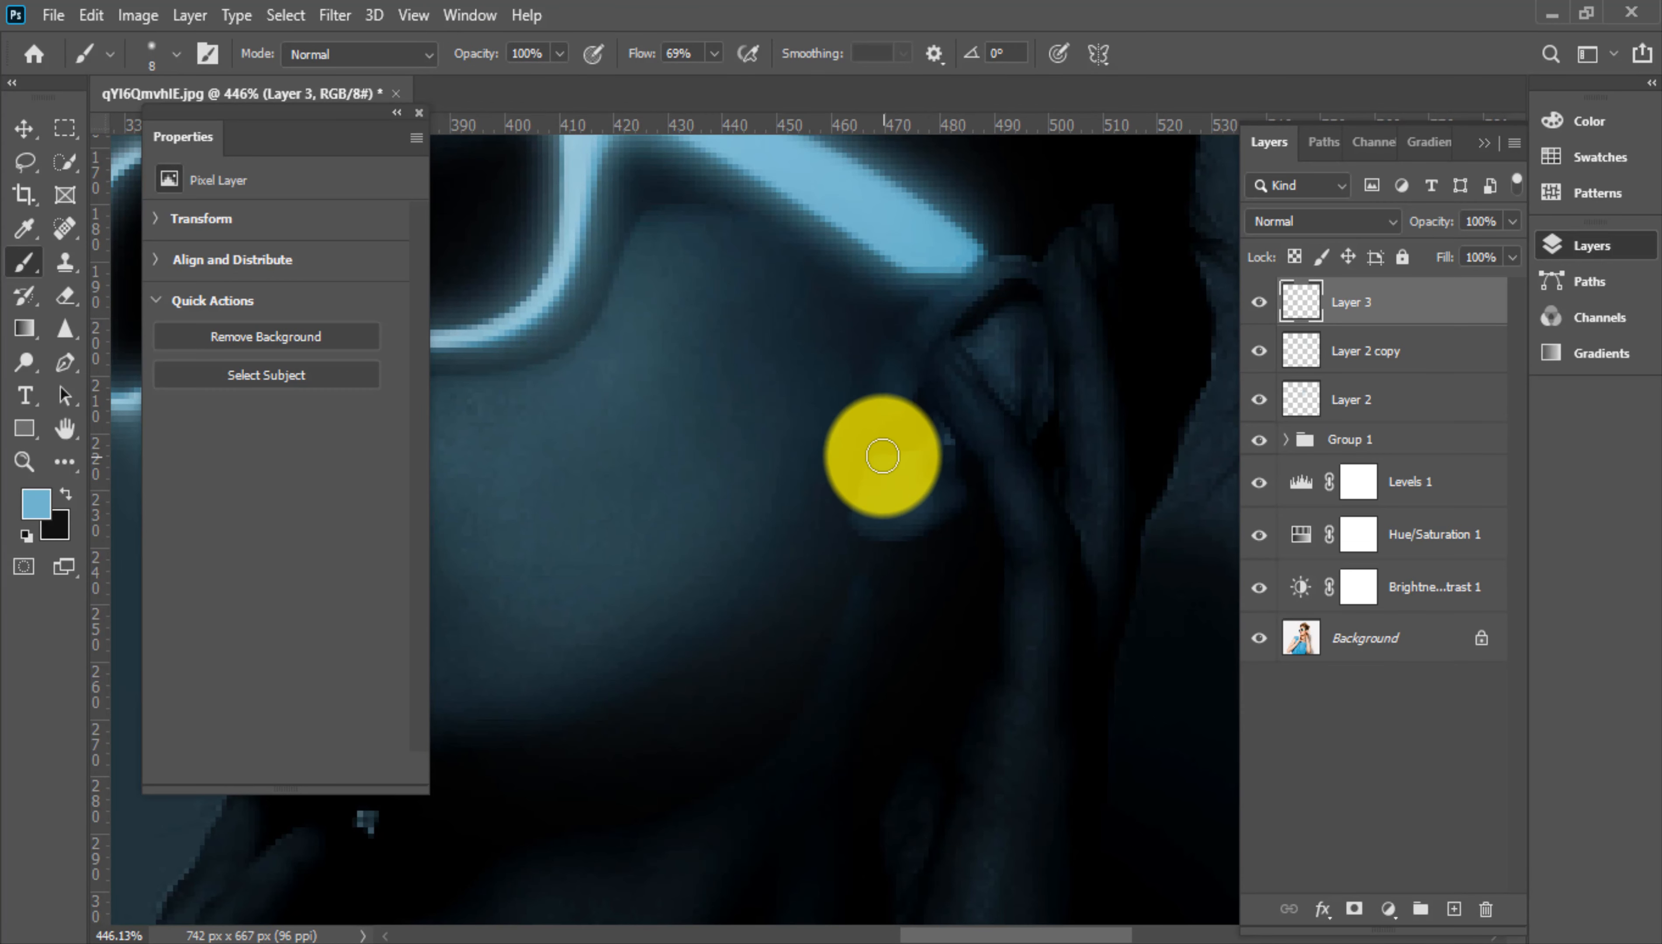
left_click_drag(945, 443, 871, 463)
mouse_move(896, 540)
left_mouse_down()
mouse_move(967, 511)
mouse_move(864, 538)
left_mouse_up()
left_click_drag(865, 476, 863, 535)
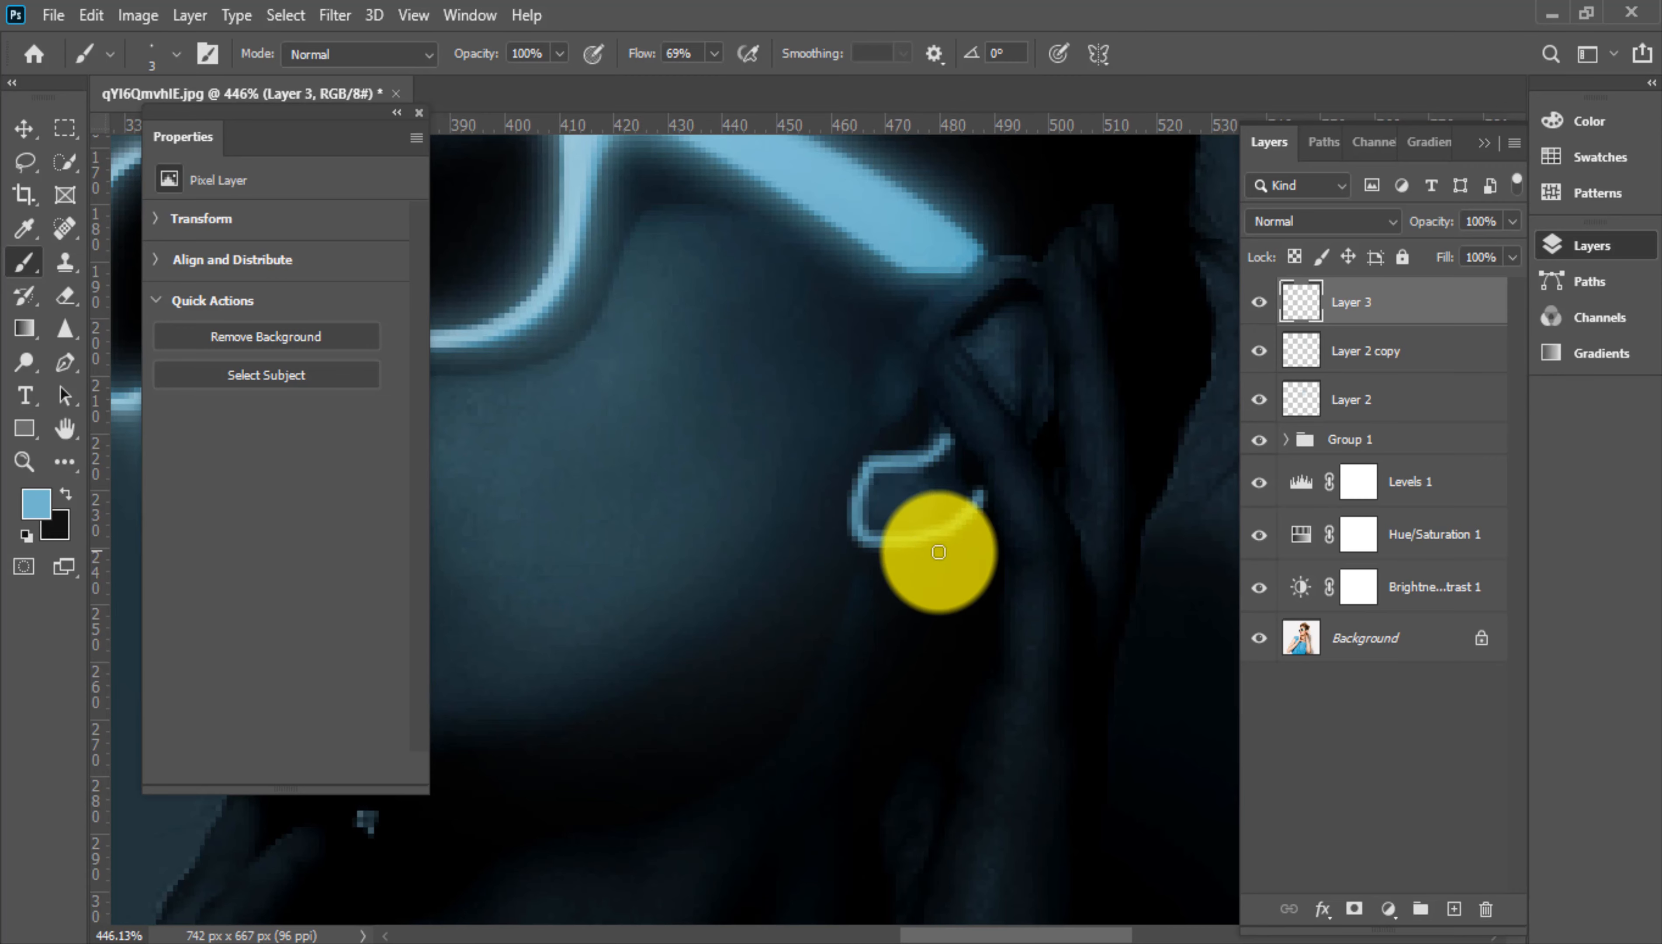
left_click_drag(986, 541, 927, 545)
left_click_drag(1006, 391, 1048, 370)
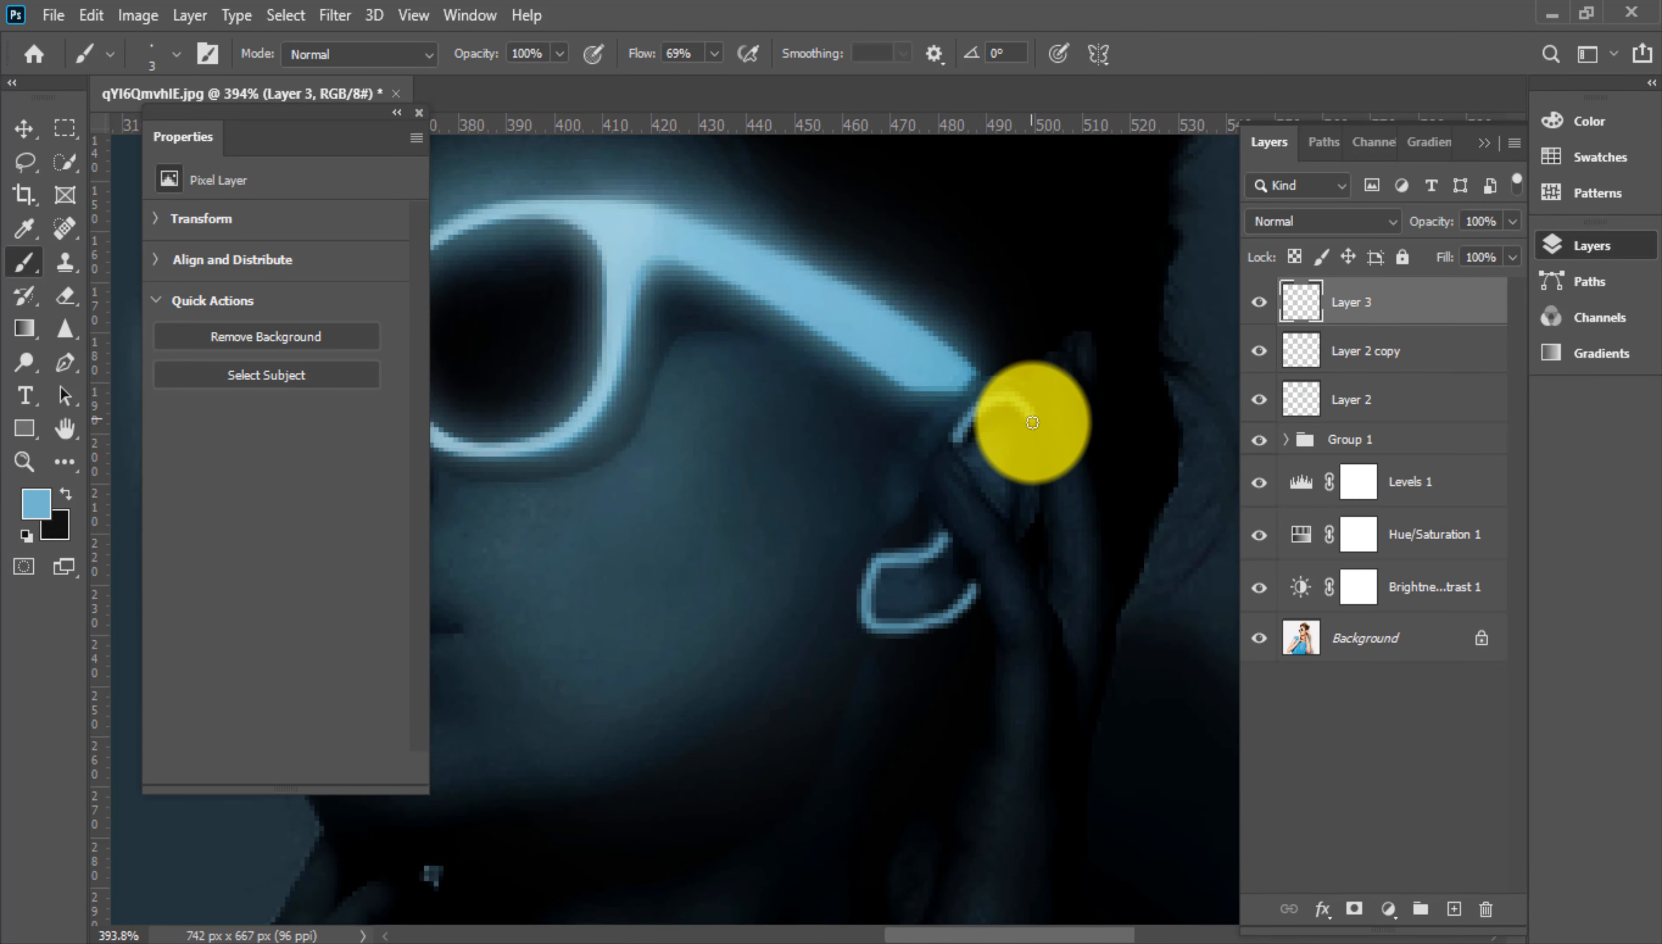
Set Layer 3's blend mode to Pin Light at 100% layer opacity
key("ctrl+0")
left_click(1319, 222)
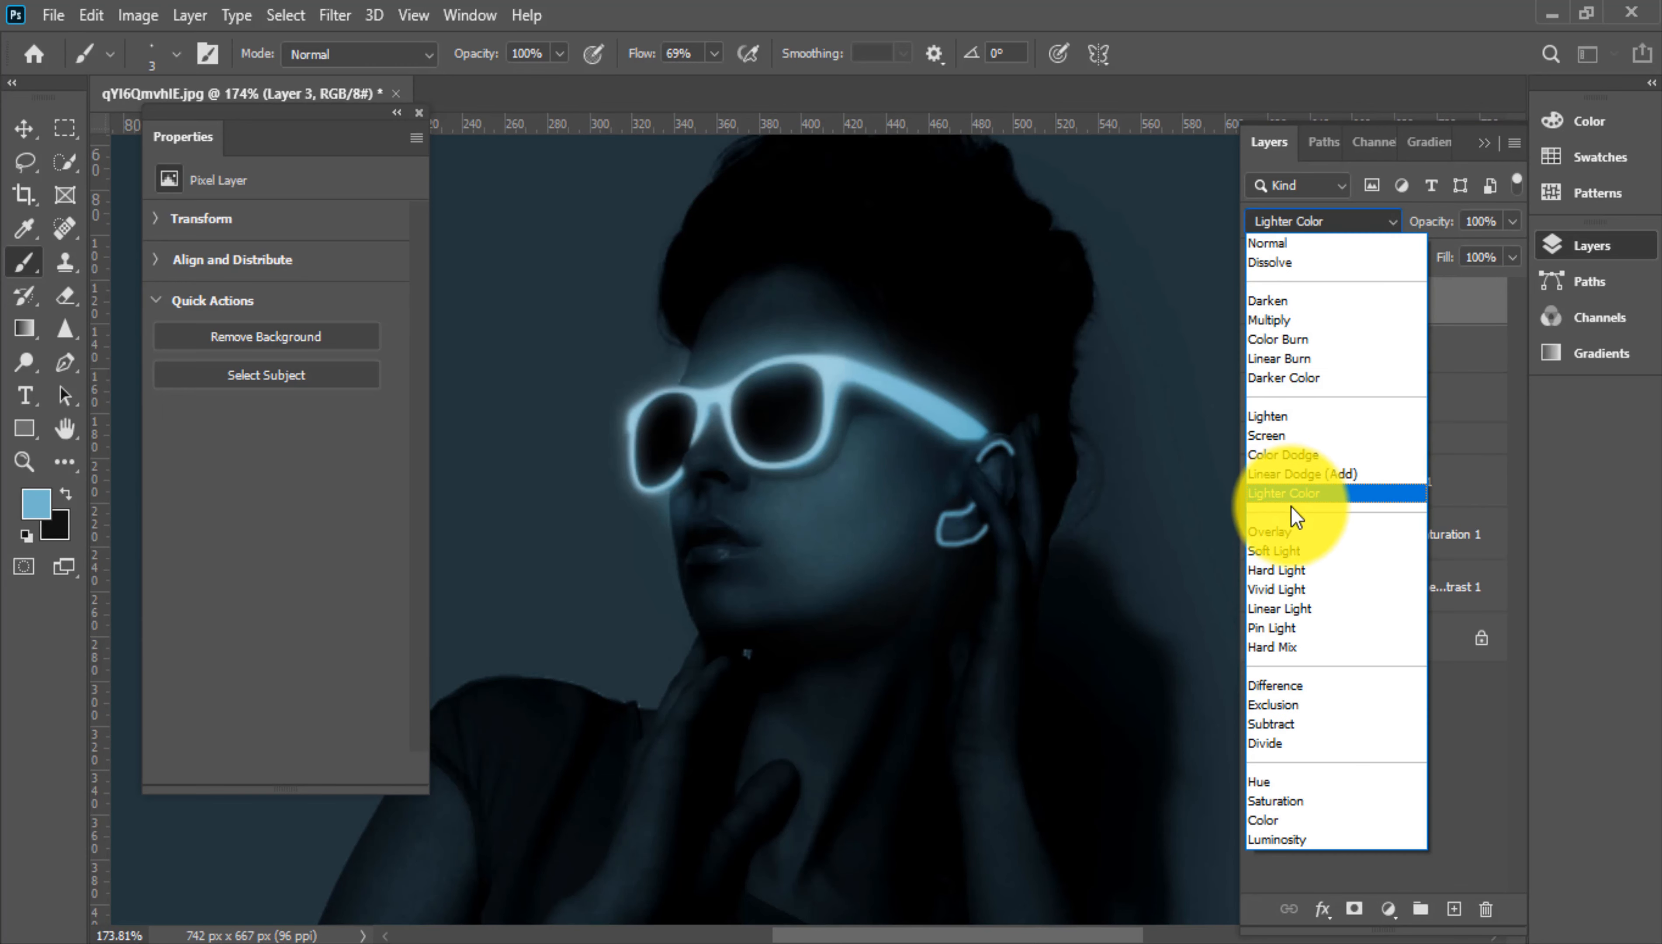
left_click(1286, 625)
scroll(1099, 420, "up", 5)
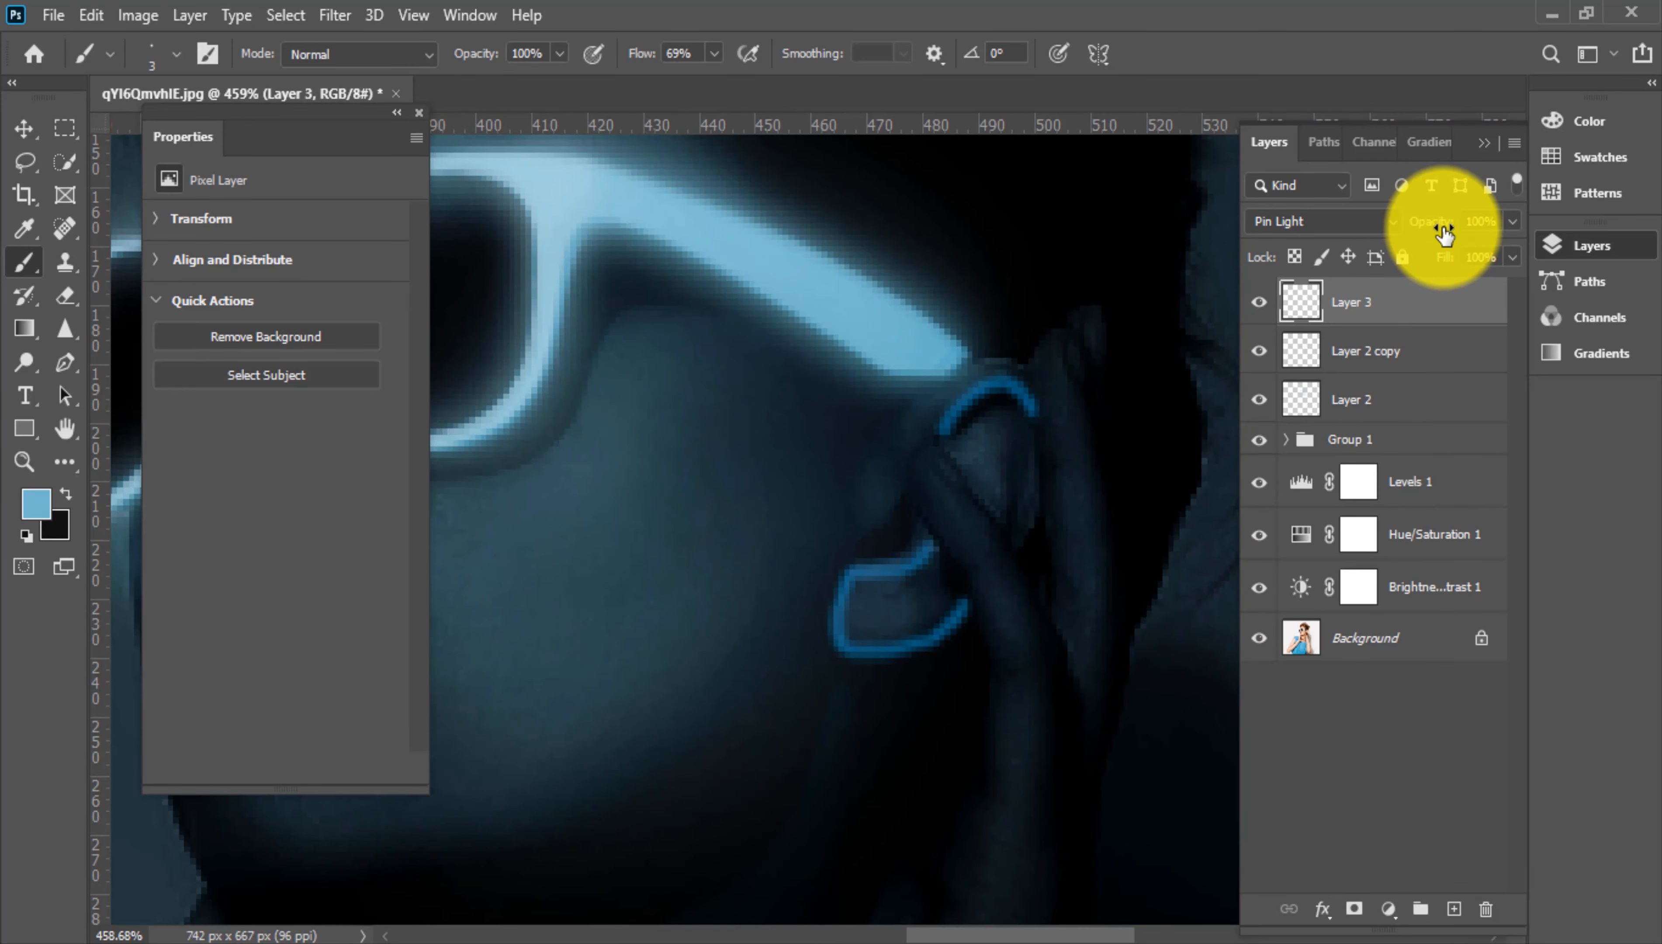
left_click_drag(1408, 231, 1570, 224)
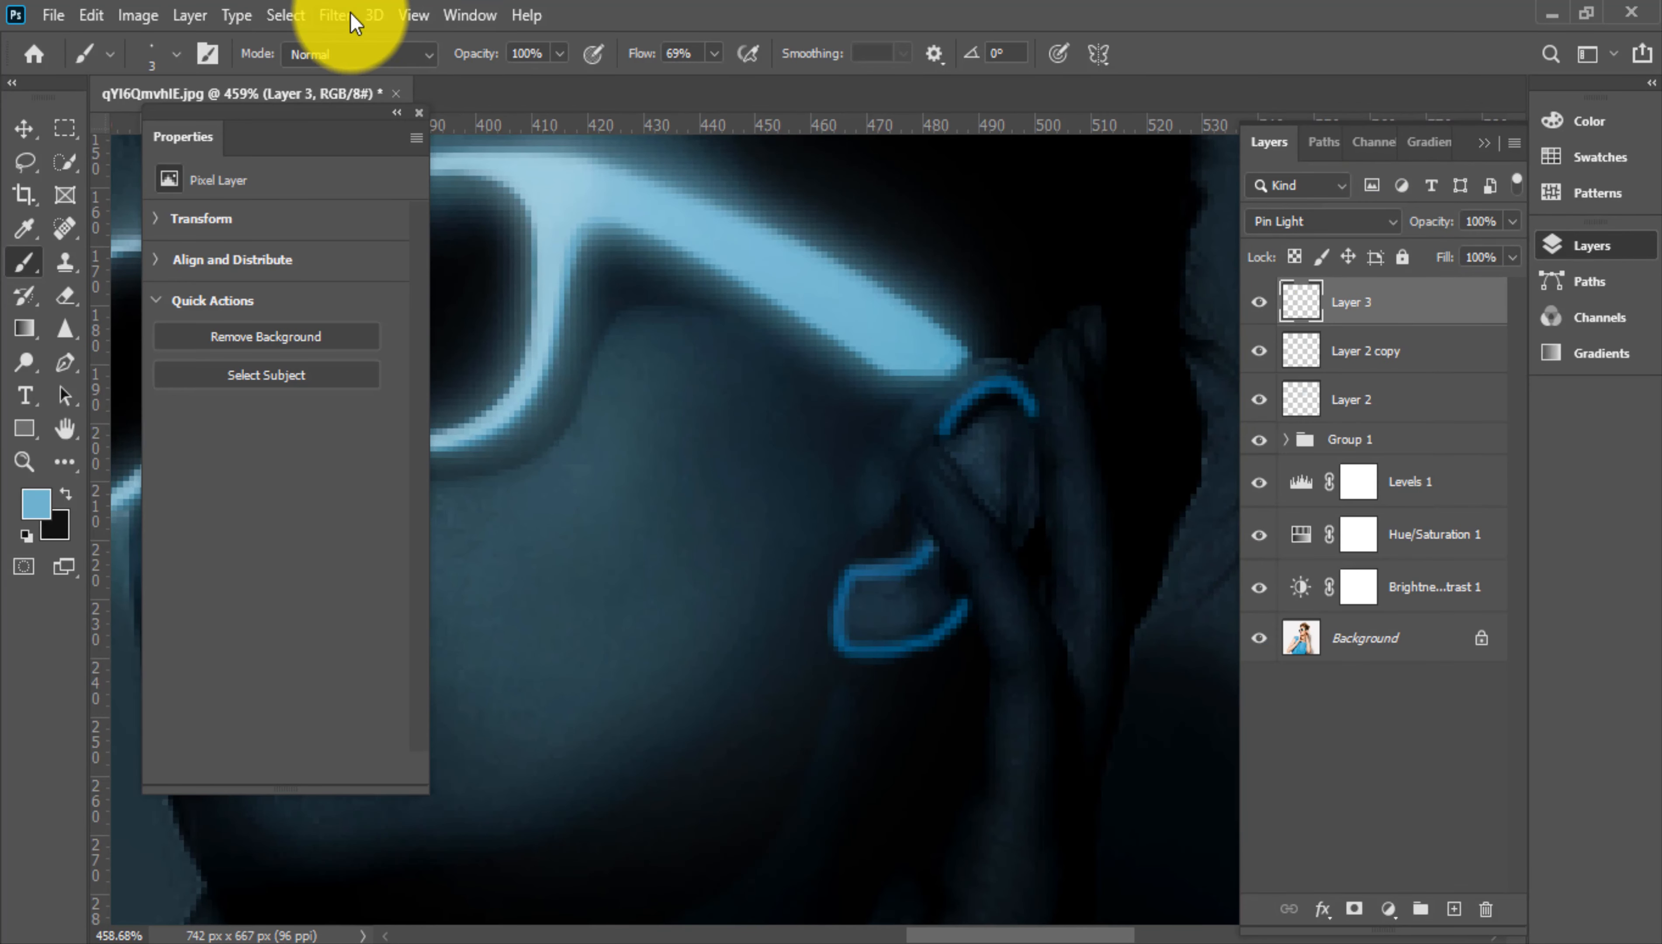
Apply a Gaussian Blur with a 1.6-pixel radius to the ear outlines on Layer 3
left_click(335, 15)
mouse_move(389, 304)
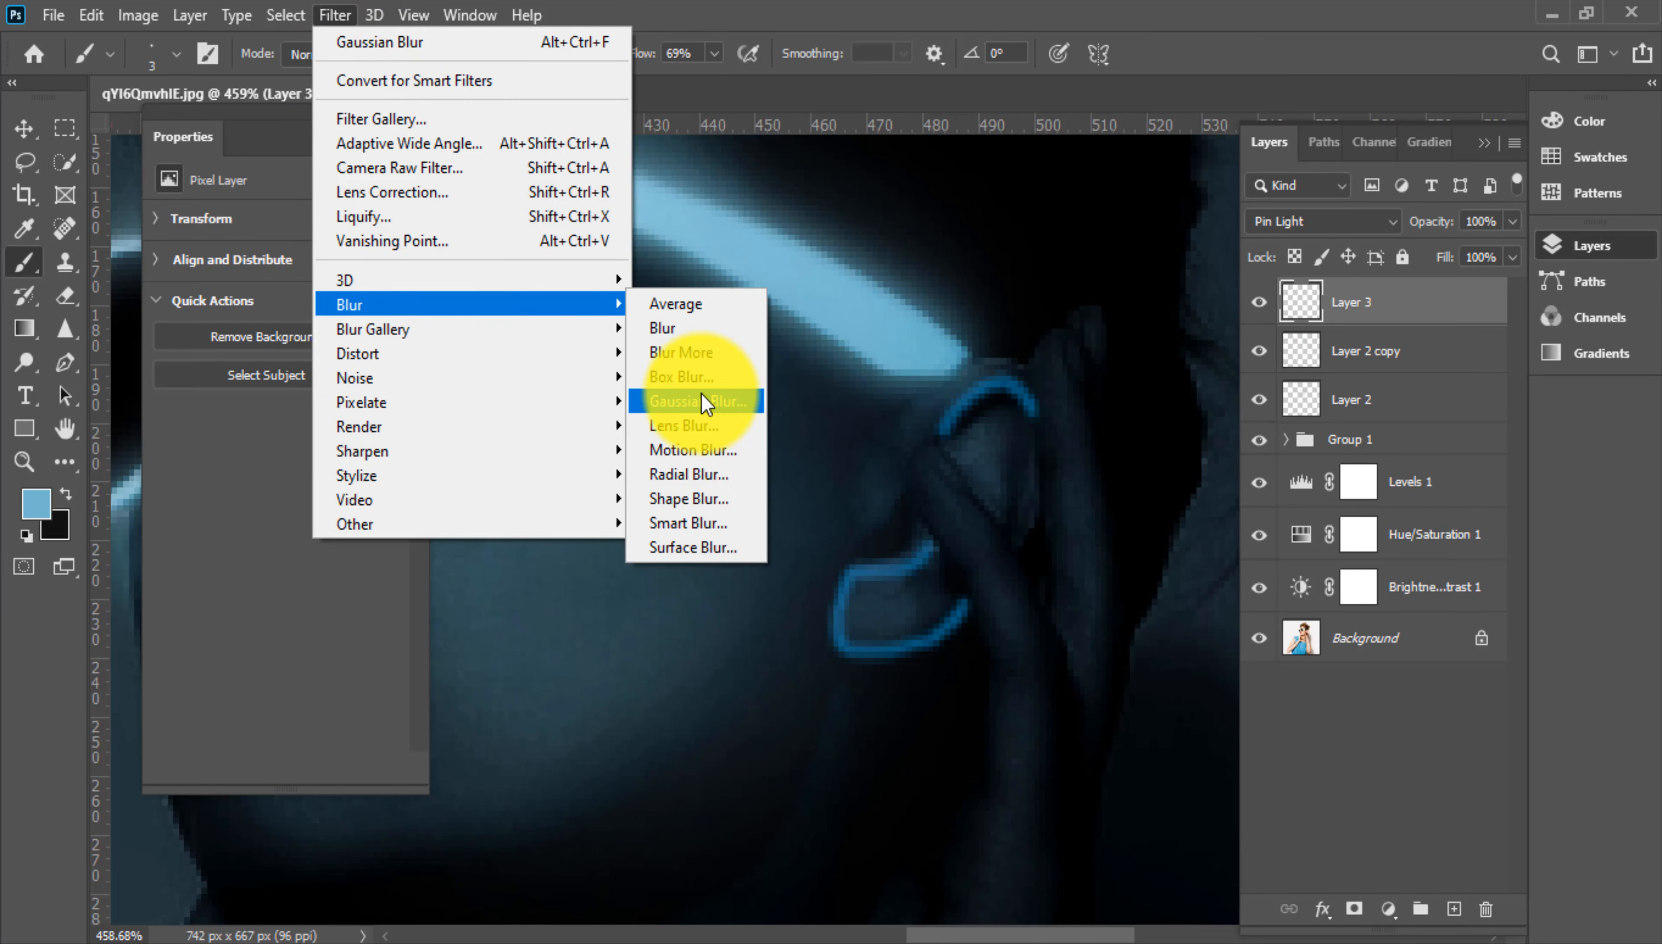
left_click(689, 386)
left_click_drag(1105, 490, 1070, 492)
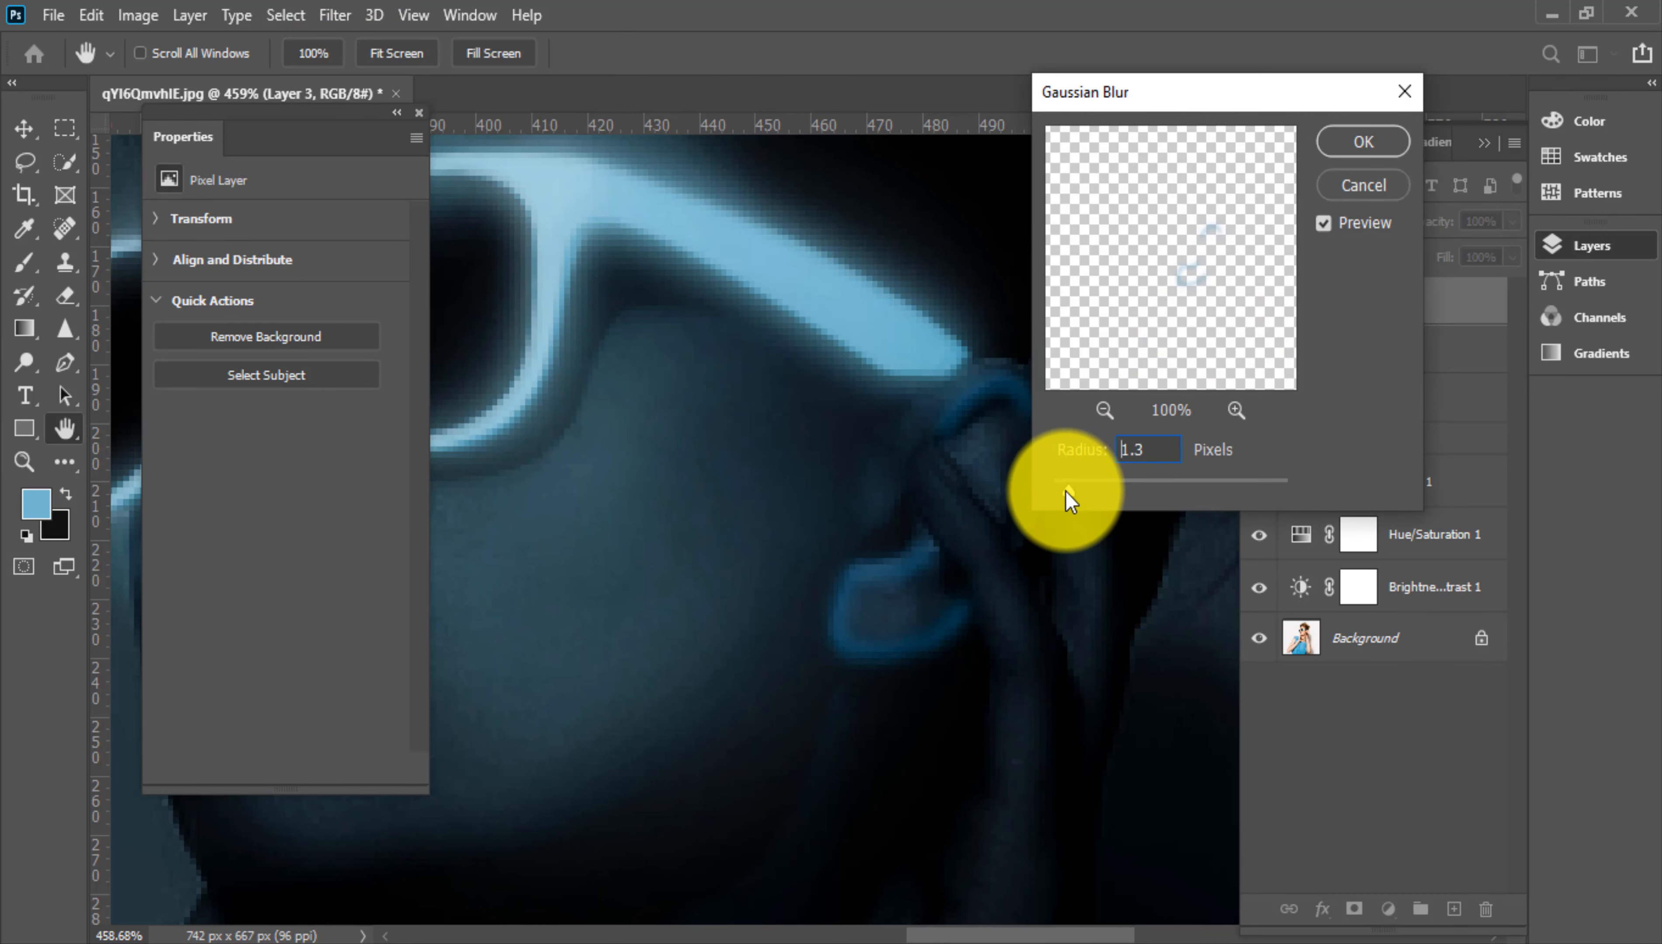
scroll(798, 498, "down", 4)
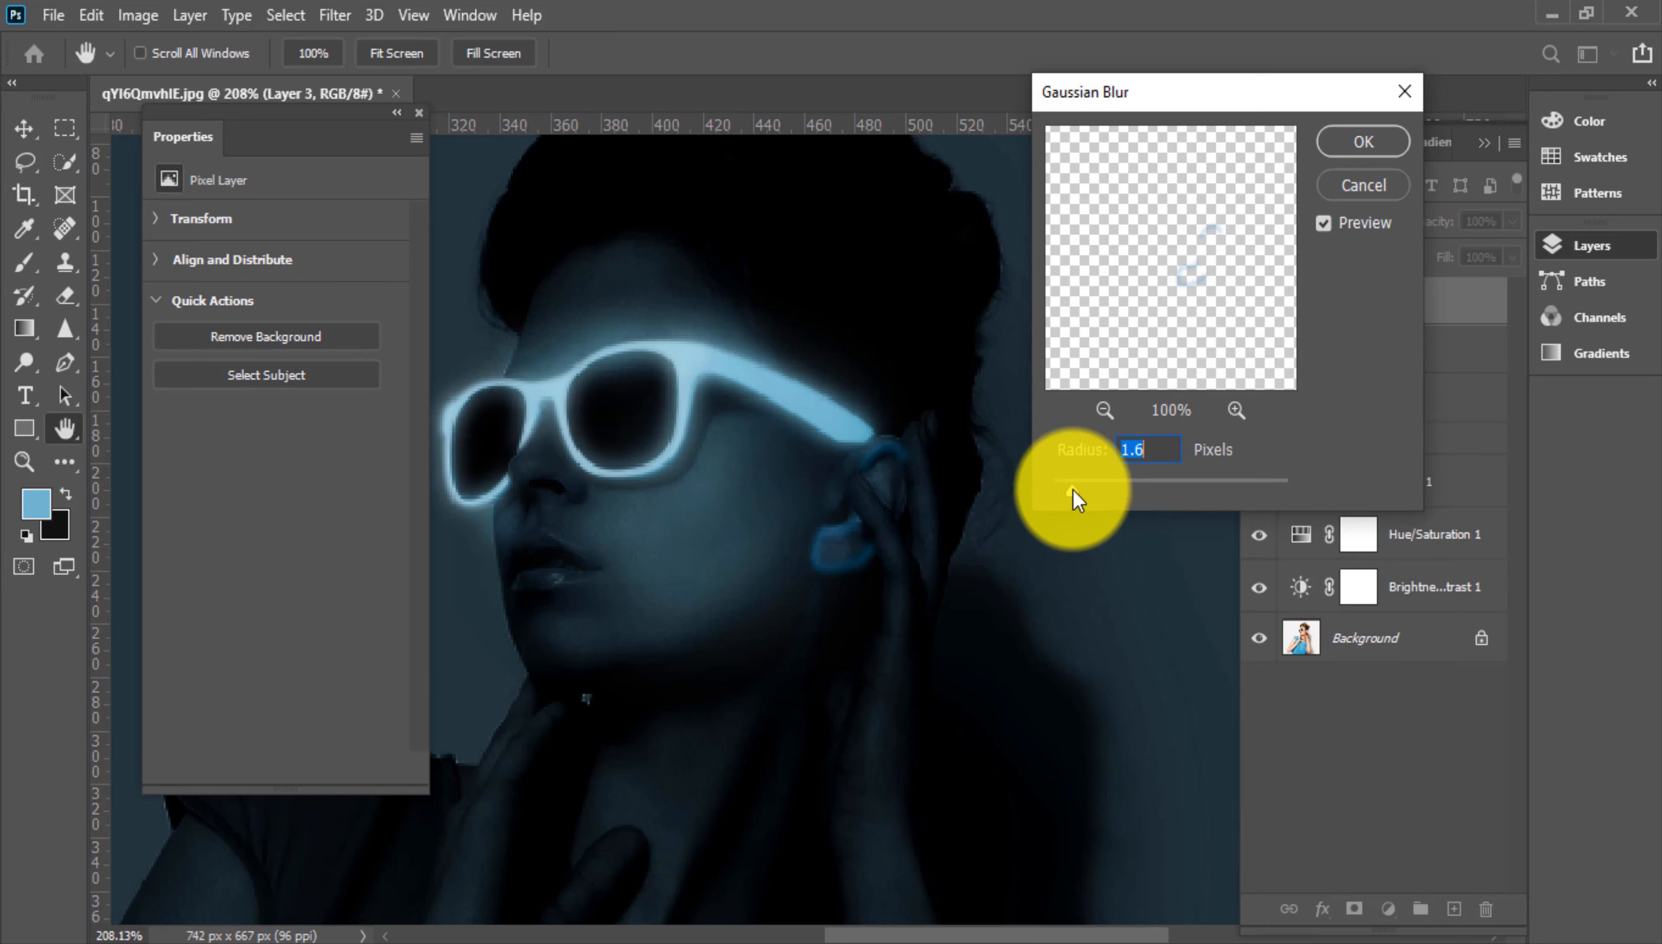
left_click(1363, 141)
scroll(879, 471, "down", 2)
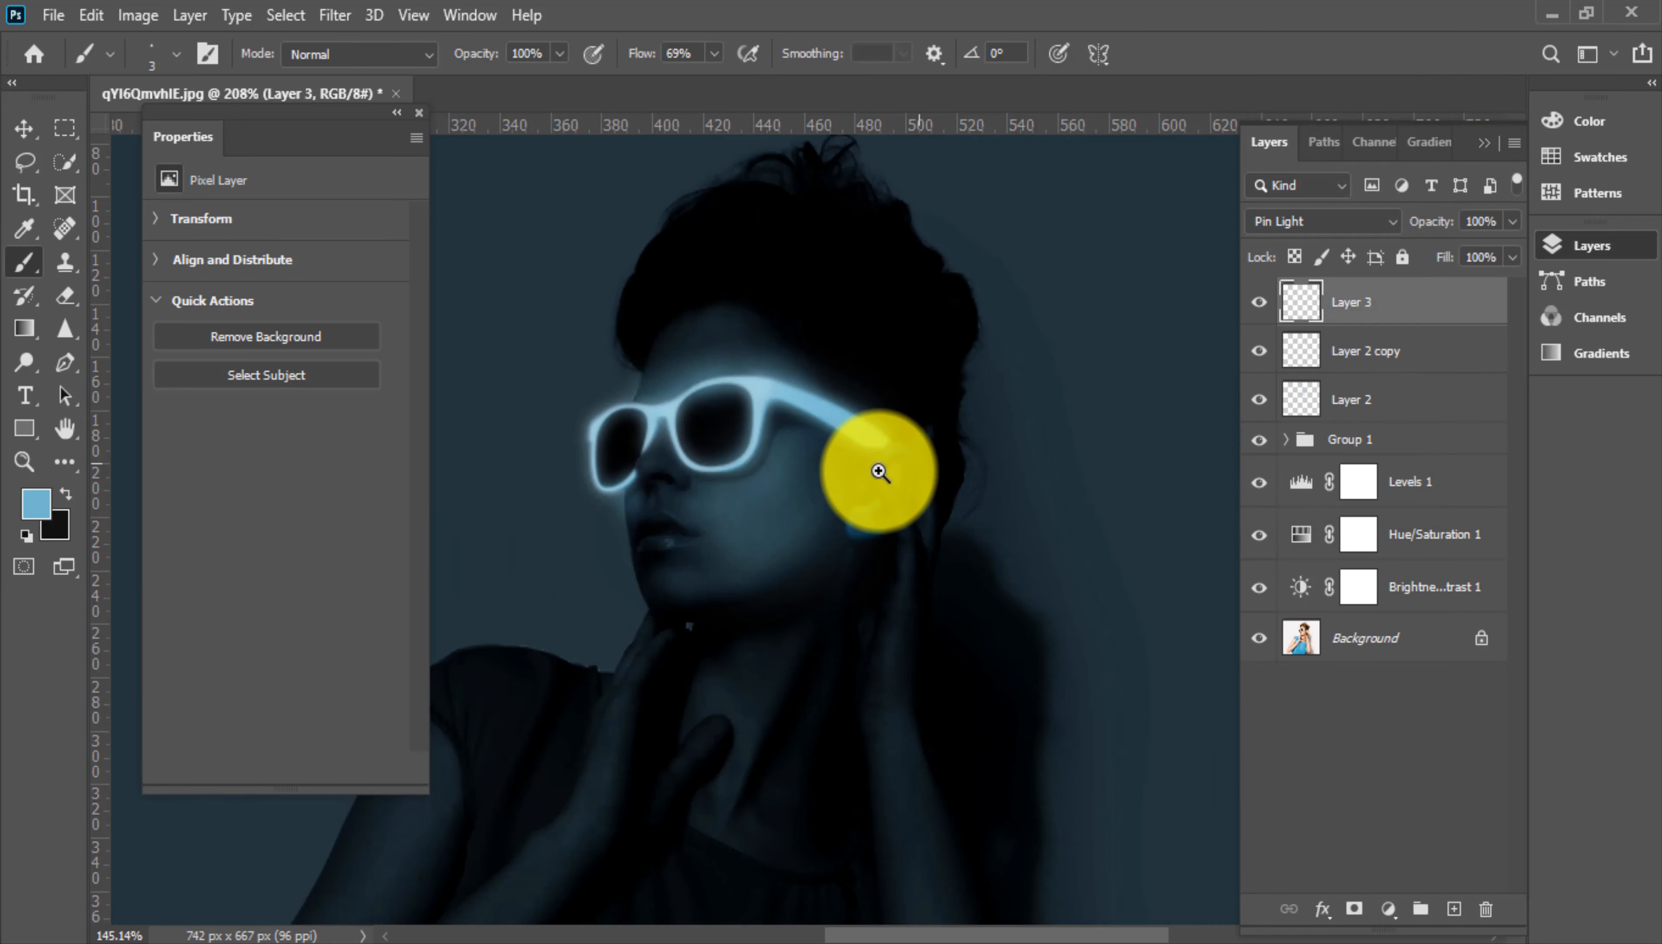
left_click(35, 136)
mouse_move(849, 596)
left_mouse_down()
mouse_move(809, 601)
mouse_move(835, 525)
left_mouse_up()
mouse_move(897, 561)
left_mouse_down()
mouse_move(864, 576)
mouse_move(927, 583)
left_mouse_up()
key("b")
left_click_drag(706, 443, 883, 446)
Try painting a soft blue glow on the shoulder and sleeve on the Layer 2 copy, and undo it
left_click(1363, 357)
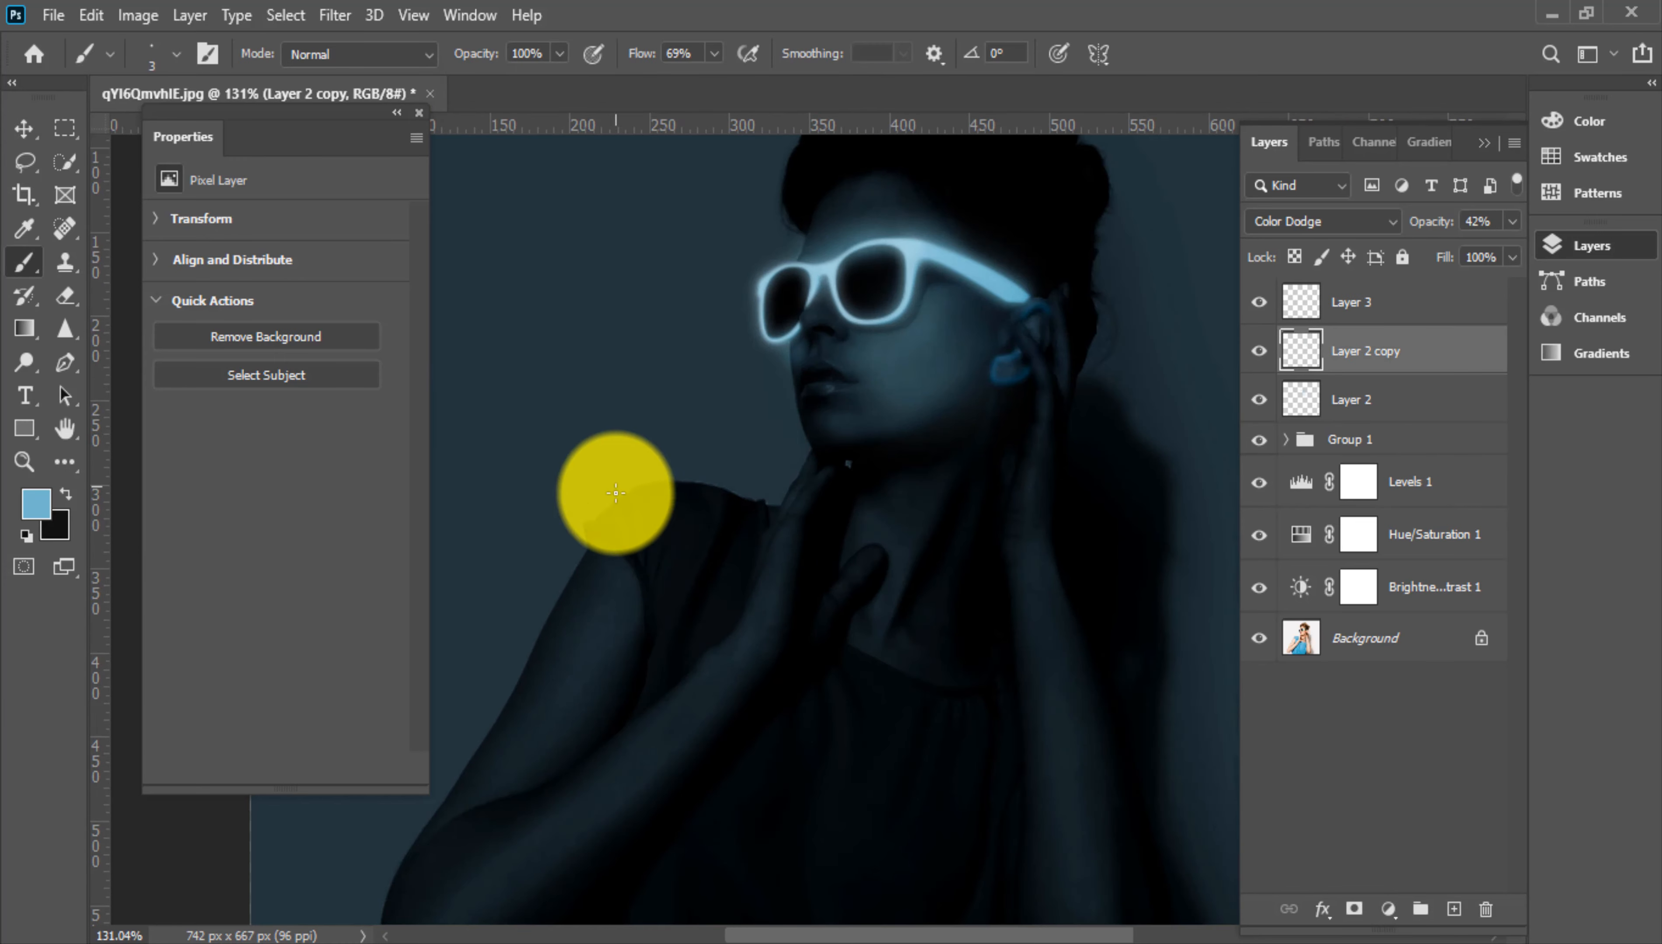
left_click(689, 502)
key("ctrl+z")
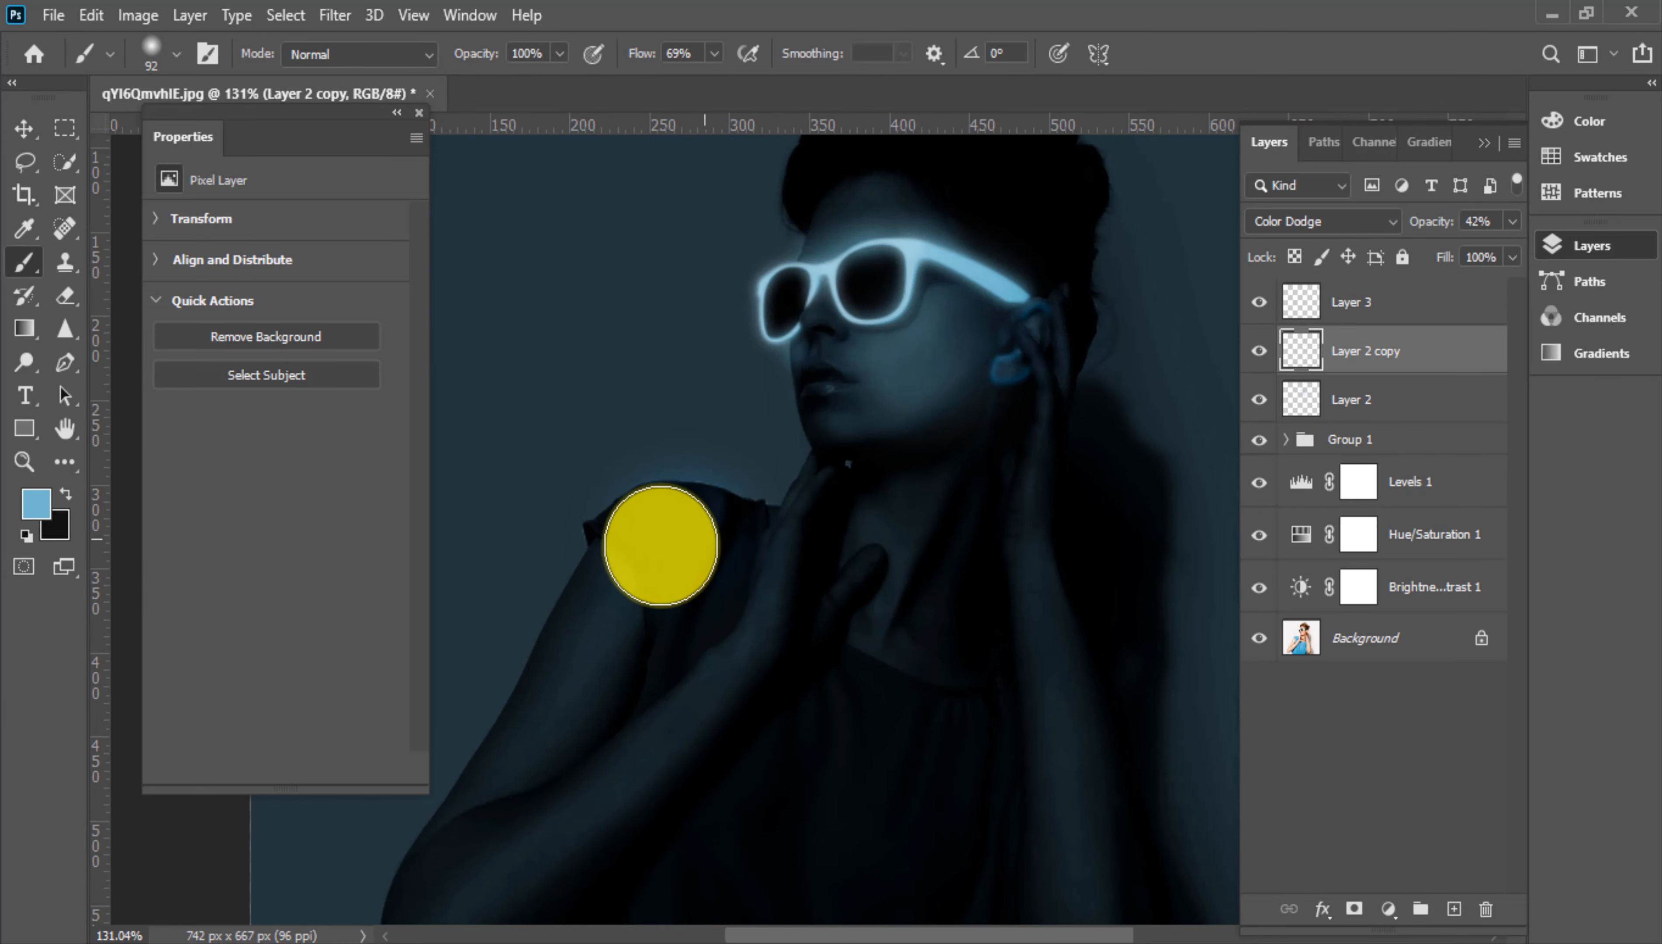
left_click(662, 540)
left_click_drag(762, 533, 738, 539)
left_click(703, 533)
key("ctrl+z")
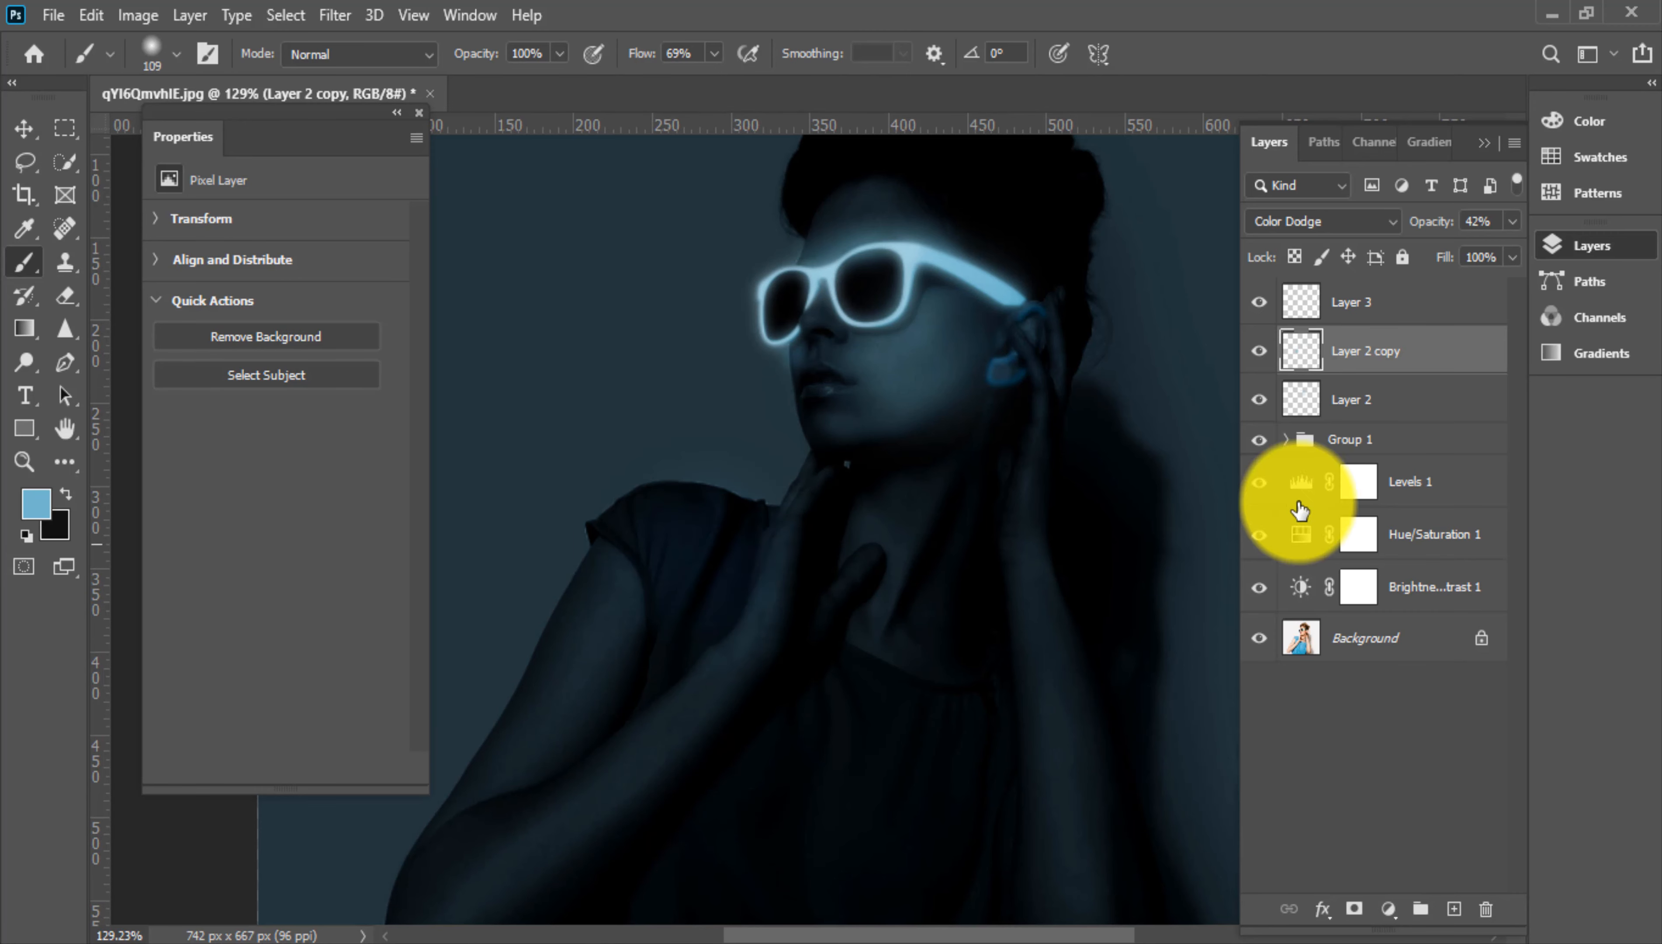
Try brushing soft blue light over the shoulder and upper arm on Layer 2, including at 20% brush opacity, and undo it
left_click(1352, 399)
left_click(690, 549)
key("ctrl+z")
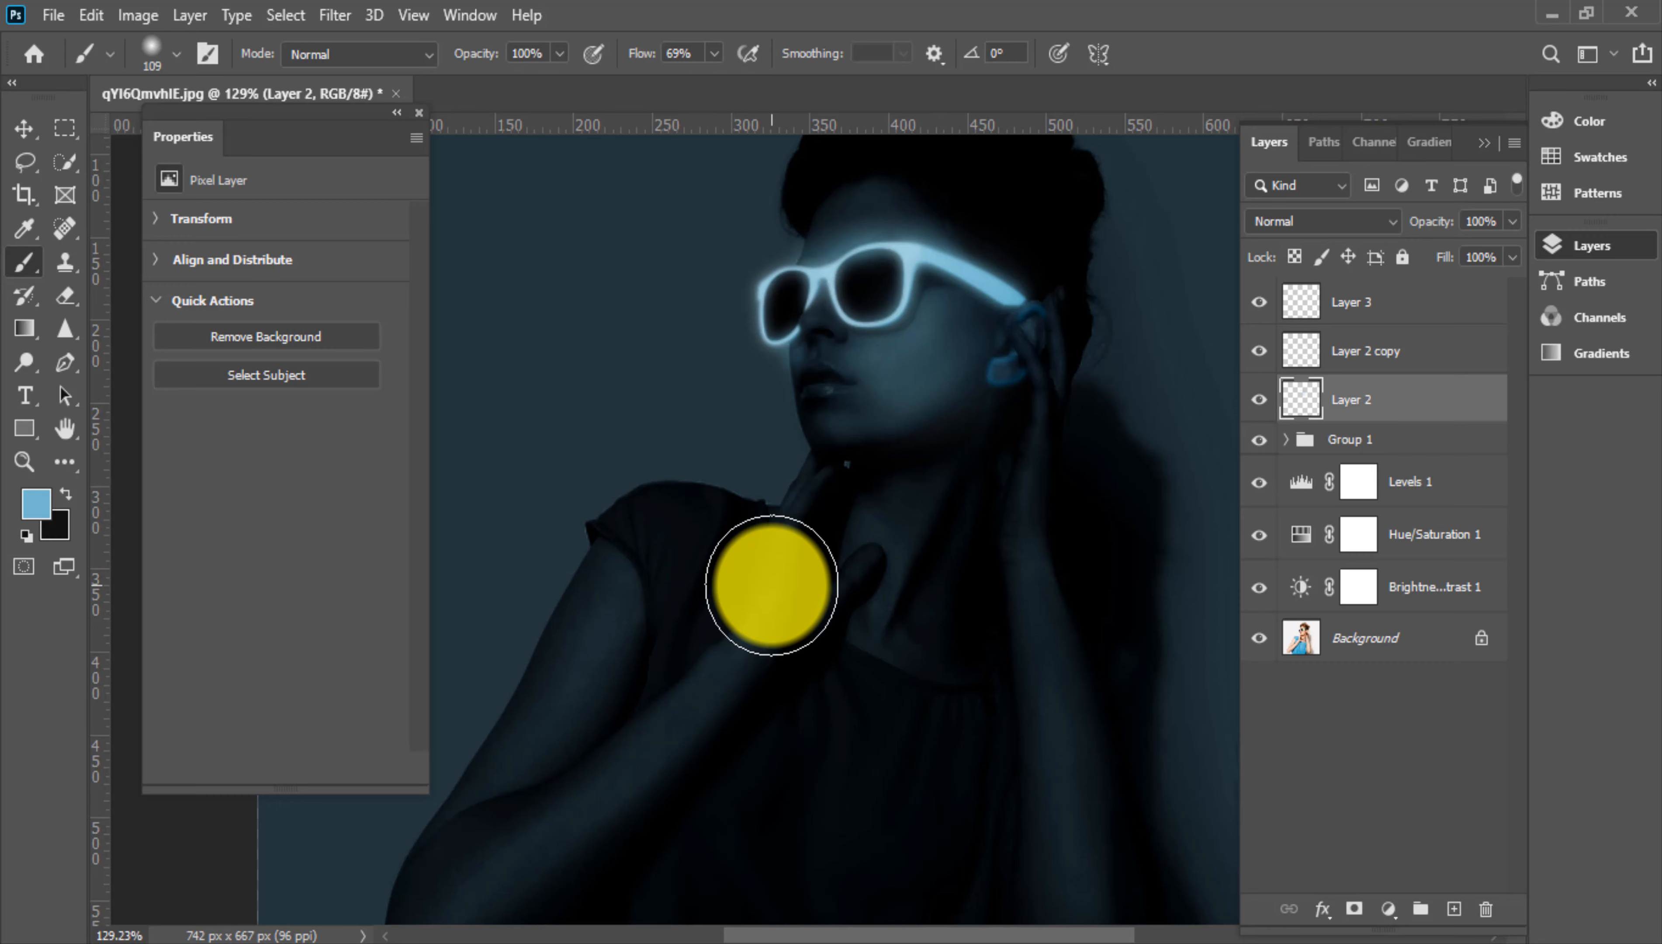
key("3")
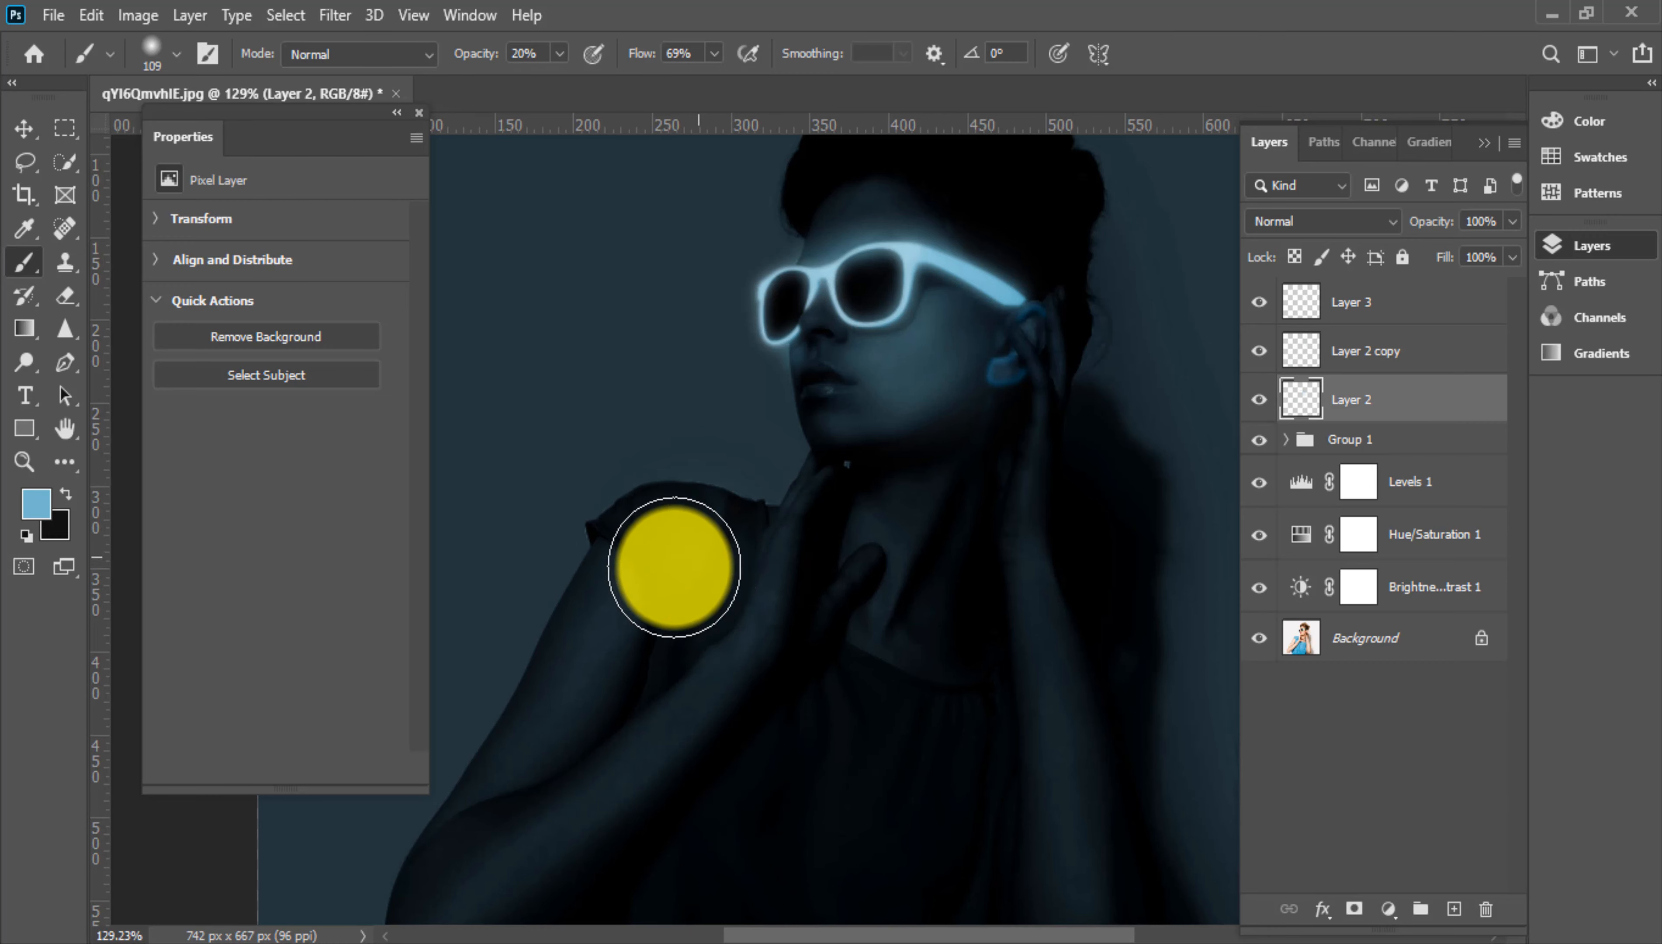
scroll(686, 594, "down", 3)
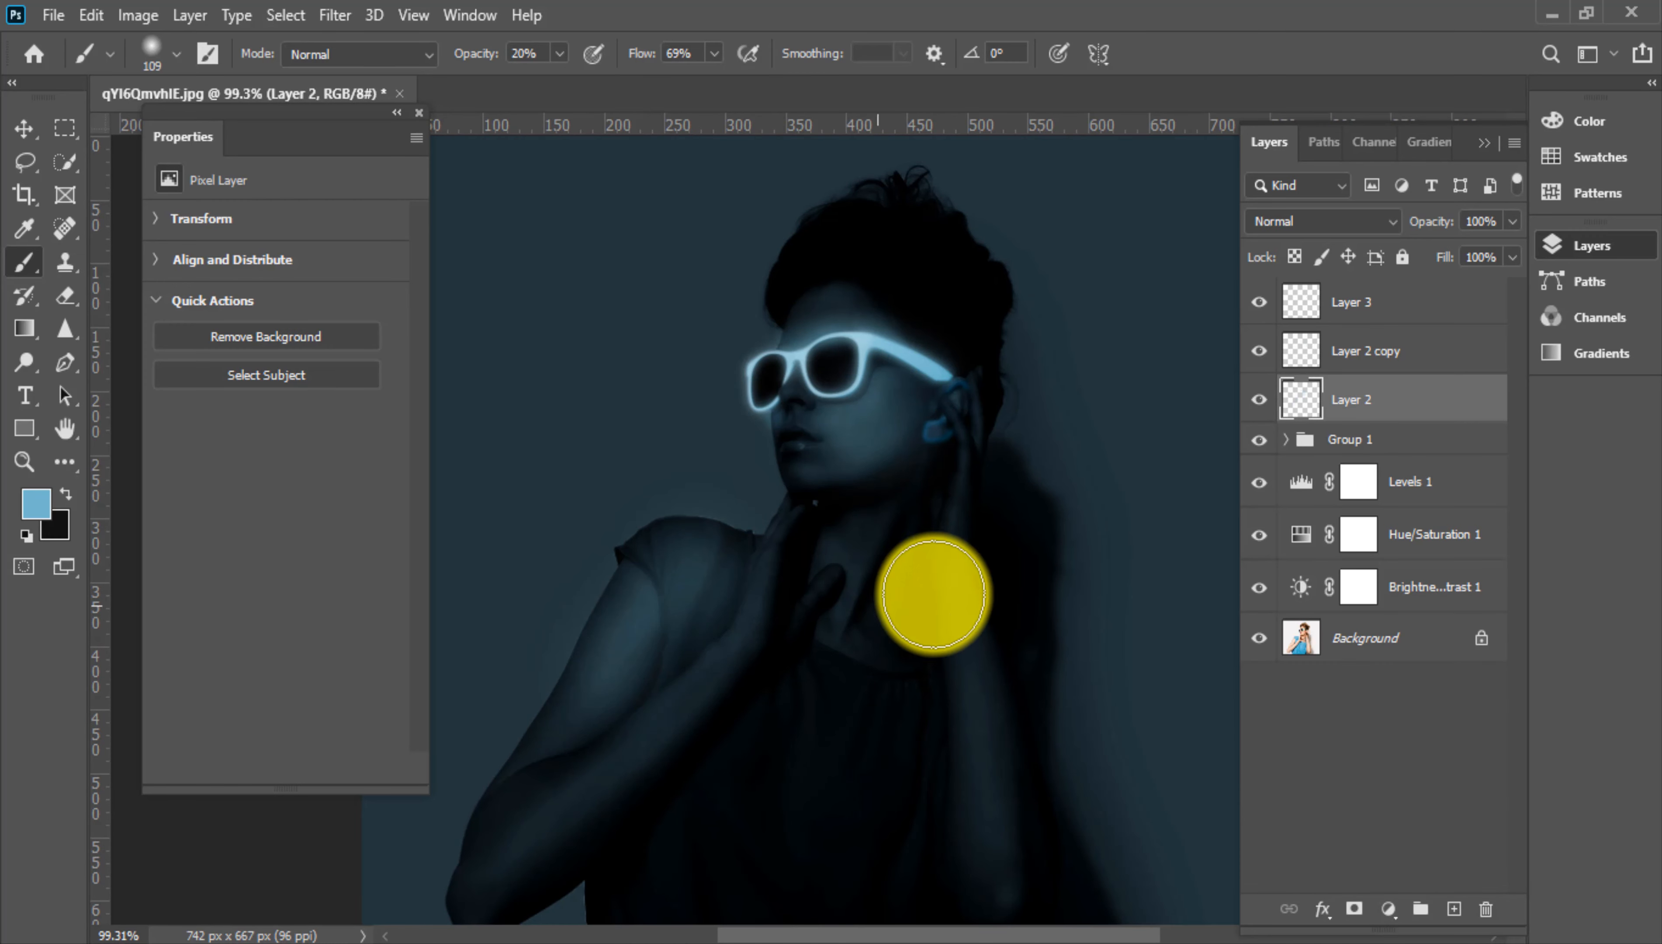
key("ctrl+z")
scroll(759, 558, "up", 3)
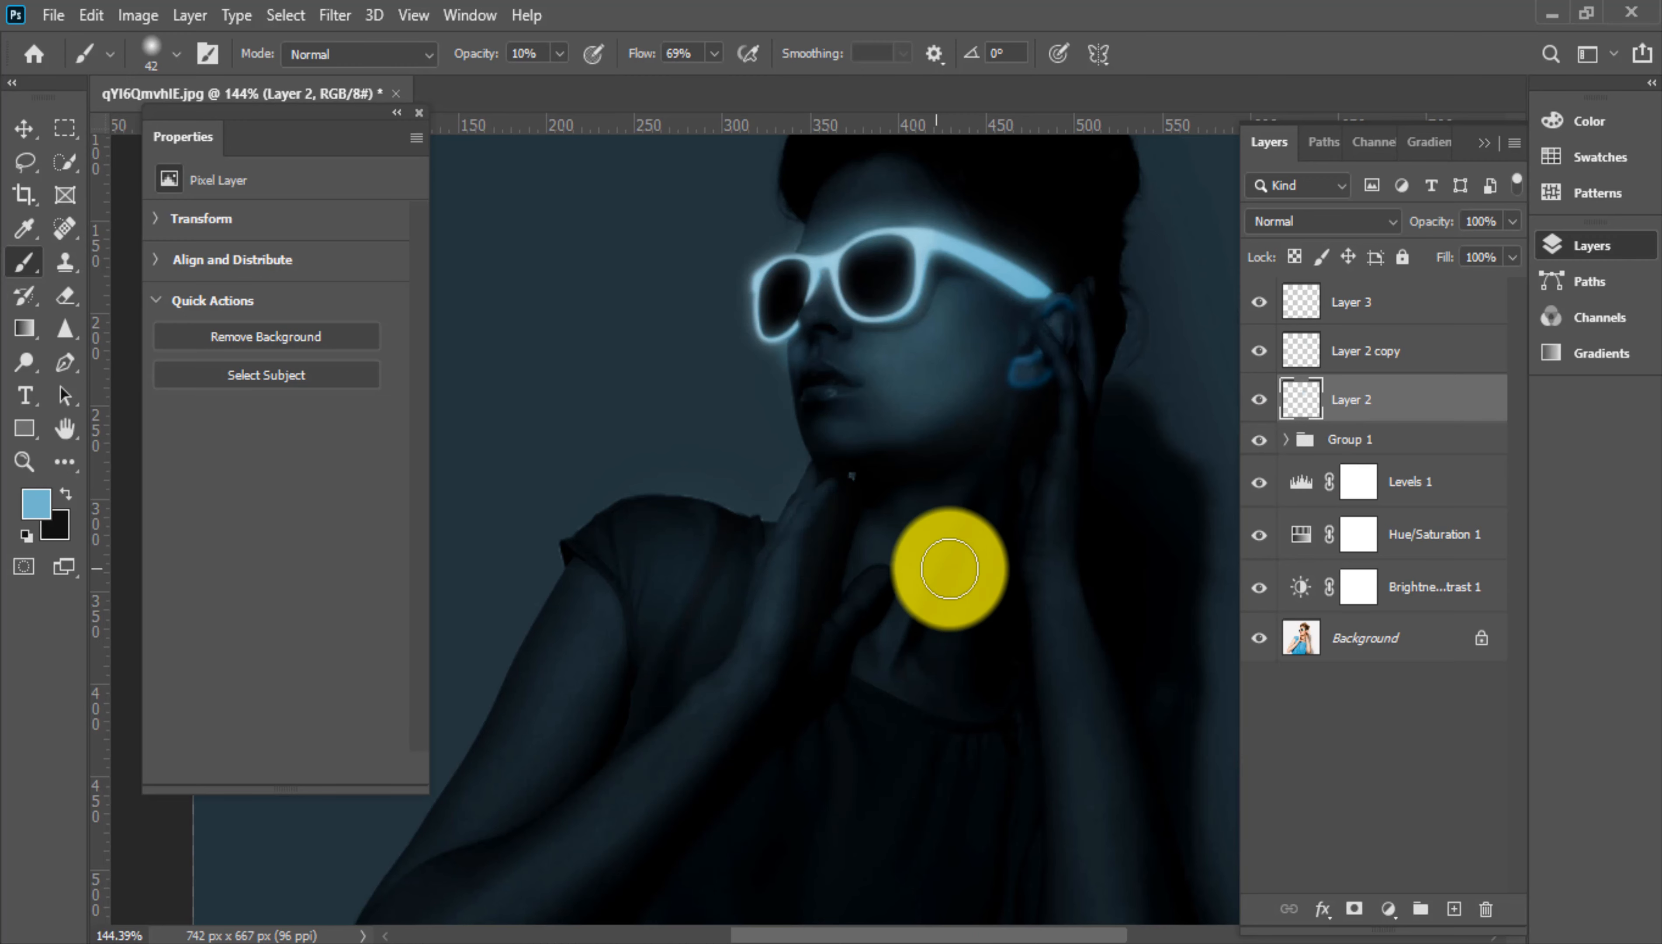
Brush soft blue light across the sleeve and raised hand on Layer 2 with a 10% opacity brush
scroll(898, 592, "down", 3)
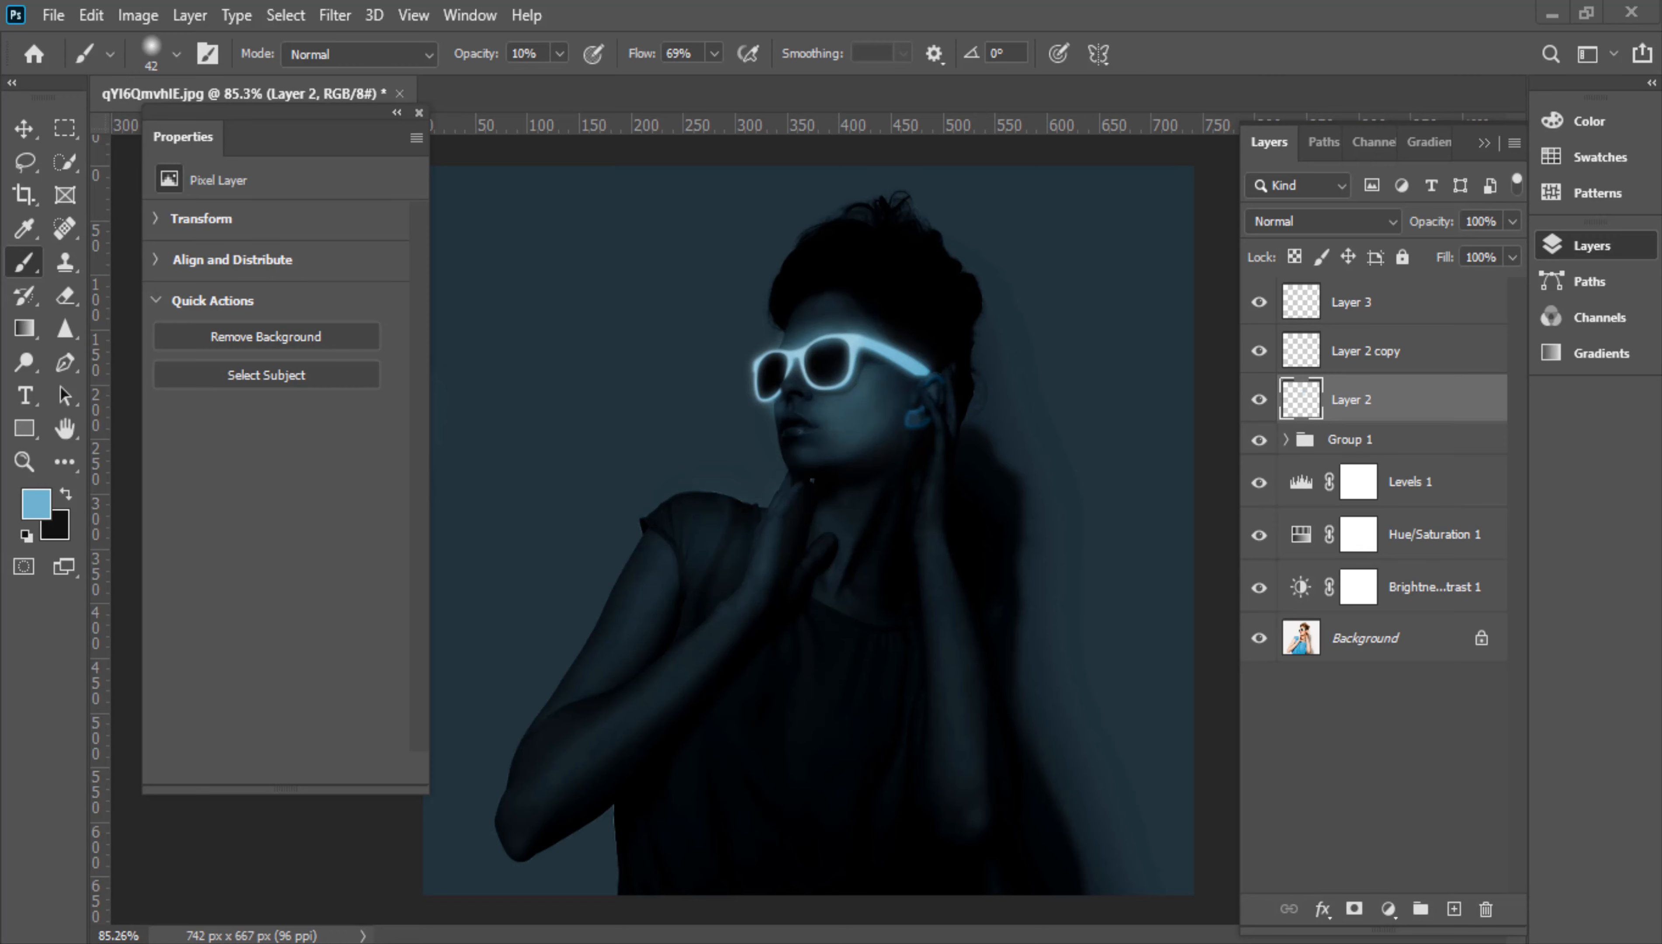
scroll(811, 481, "up", 4)
scroll(905, 584, "down", 4)
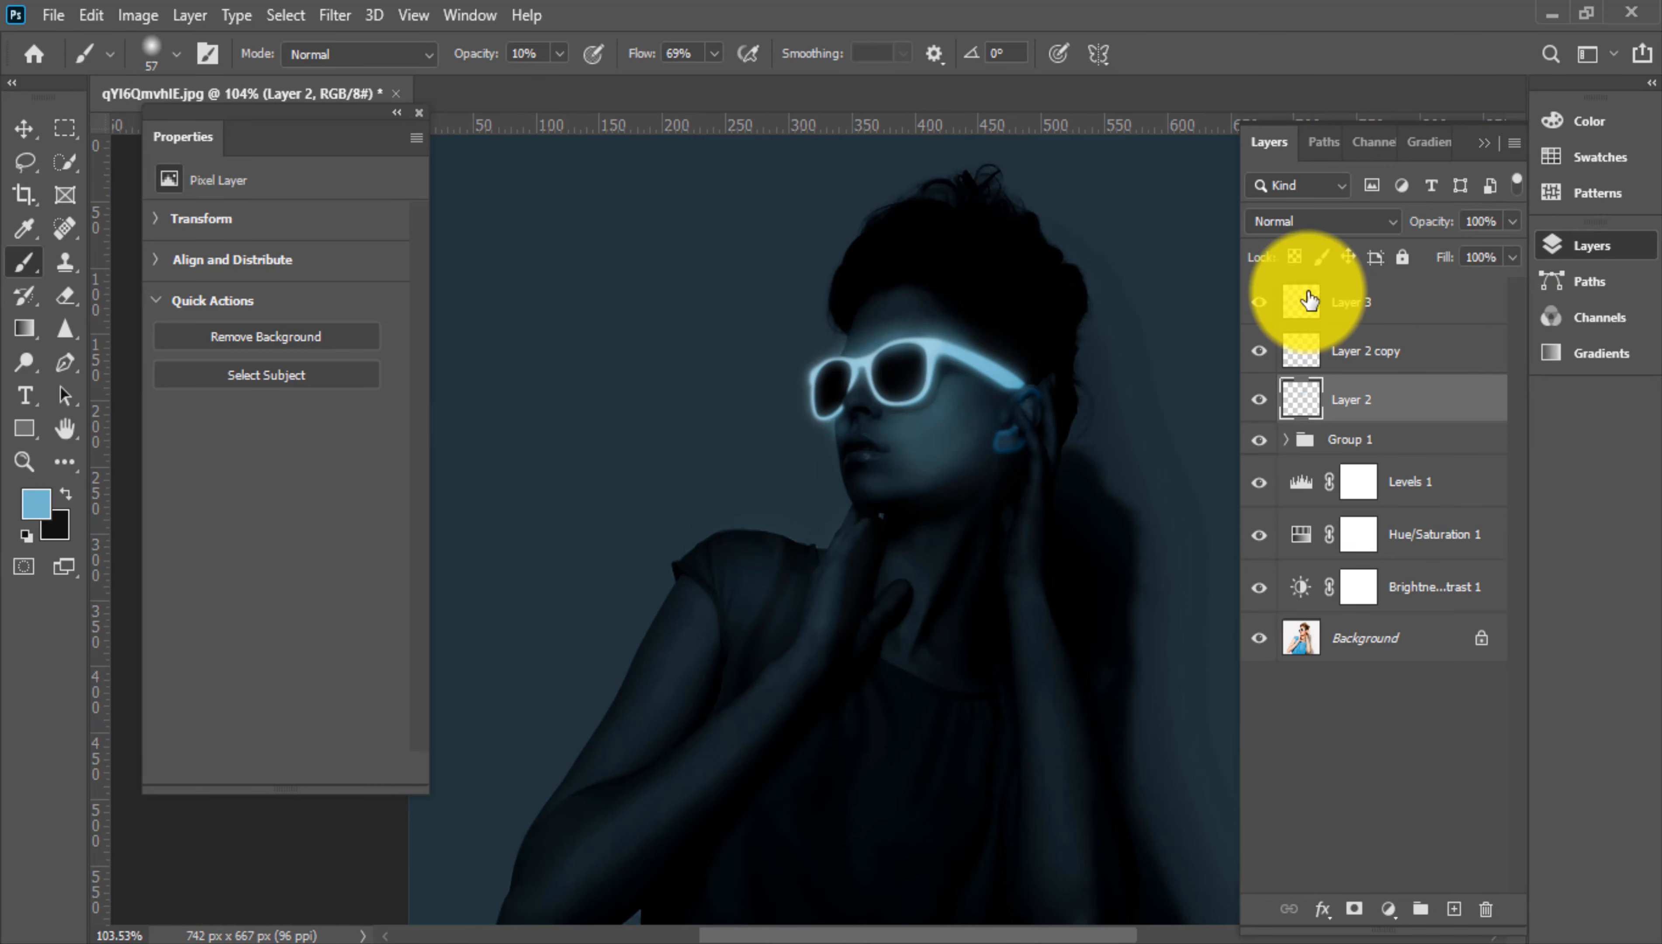
left_click_drag(710, 593, 851, 596)
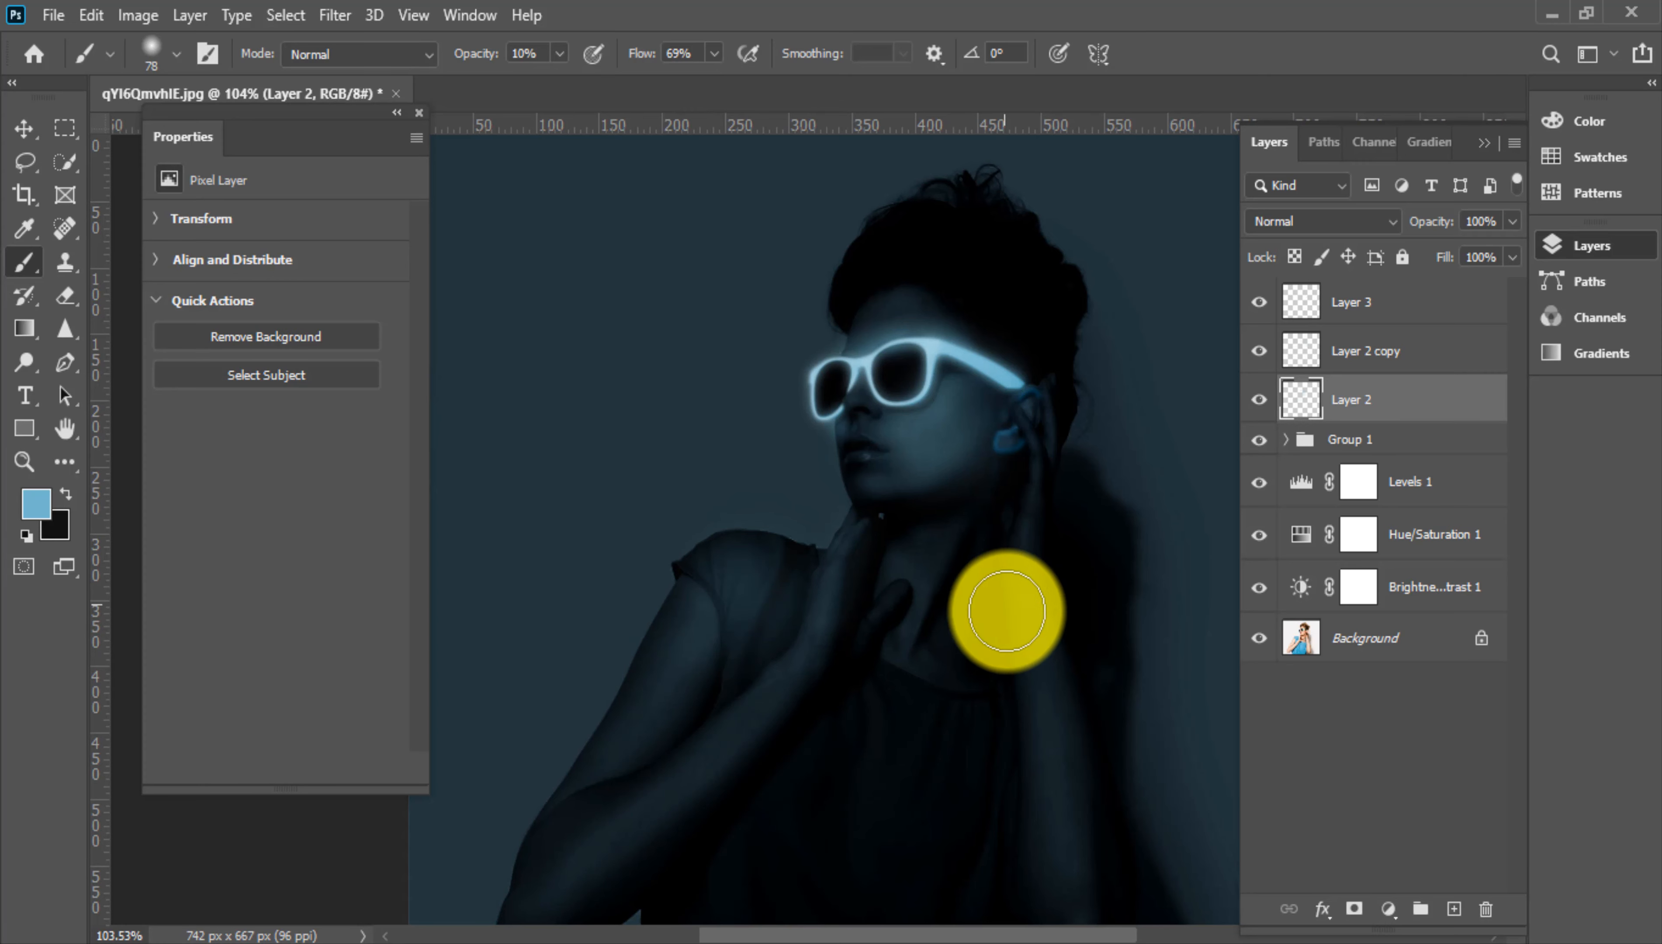
Stamp all visible layers onto a new layer above Layer 3 and open it in the Camera Raw Filter
scroll(963, 621, "down", 2)
left_click(1359, 304)
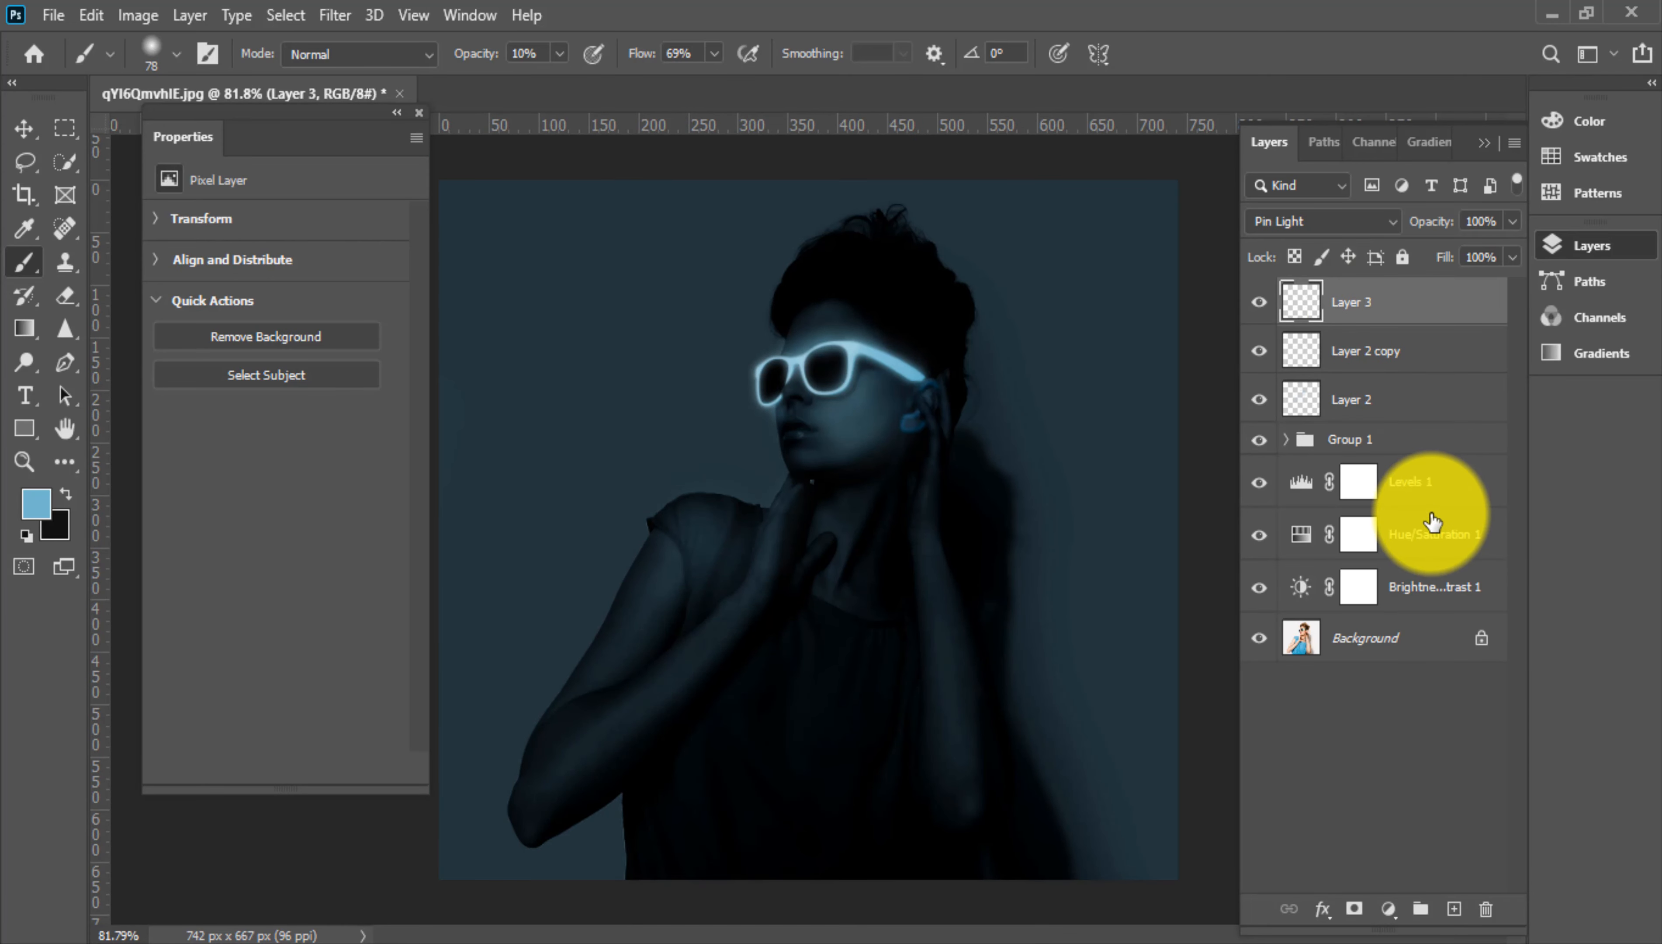
key("ctrl+shift+alt+e")
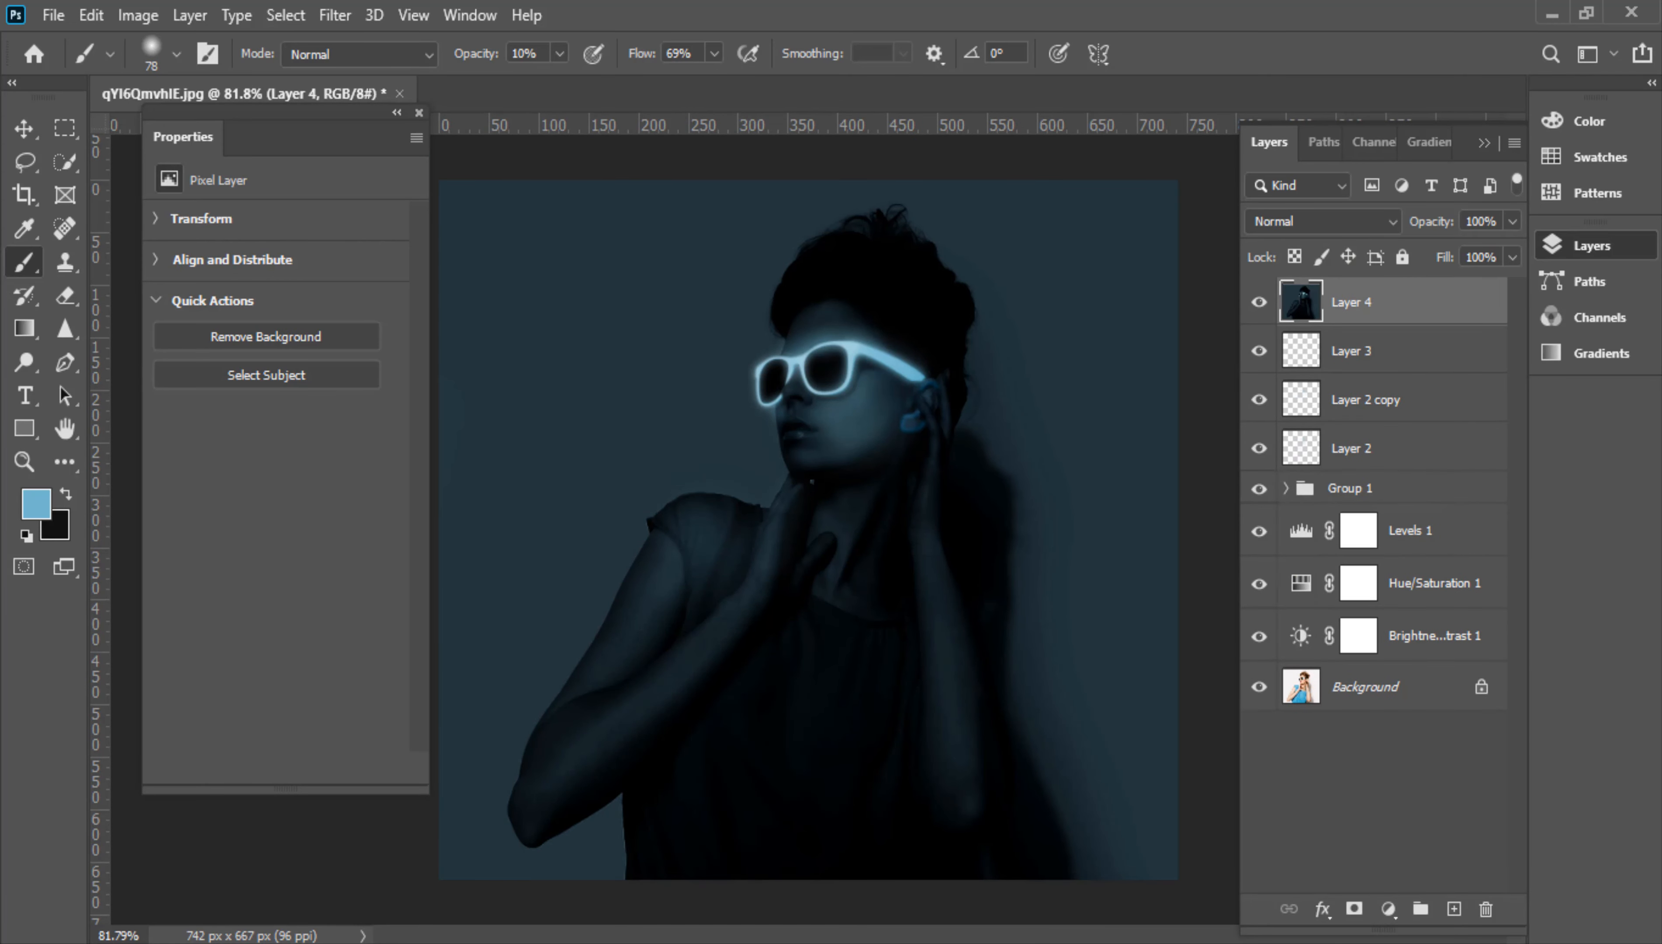
left_click(343, 15)
left_click(382, 165)
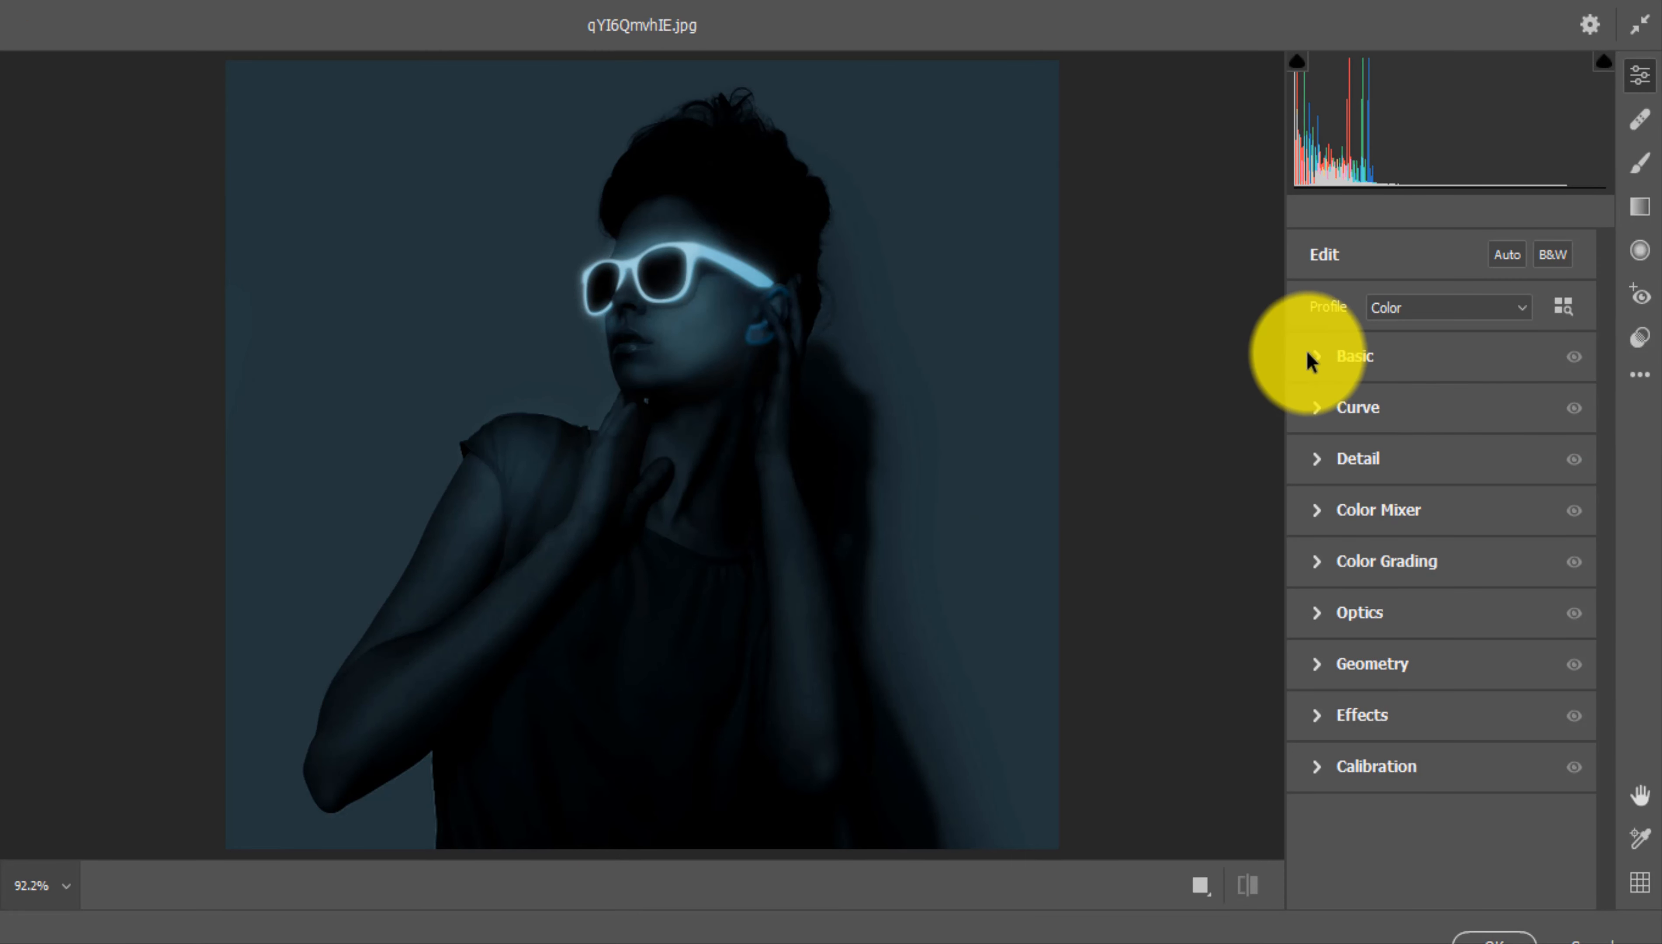
Try cooling the merged image's white balance temperature to -23, and reset it
left_click(1293, 360)
scroll(1410, 546, "down", 3)
scroll(1514, 772, "down", 2)
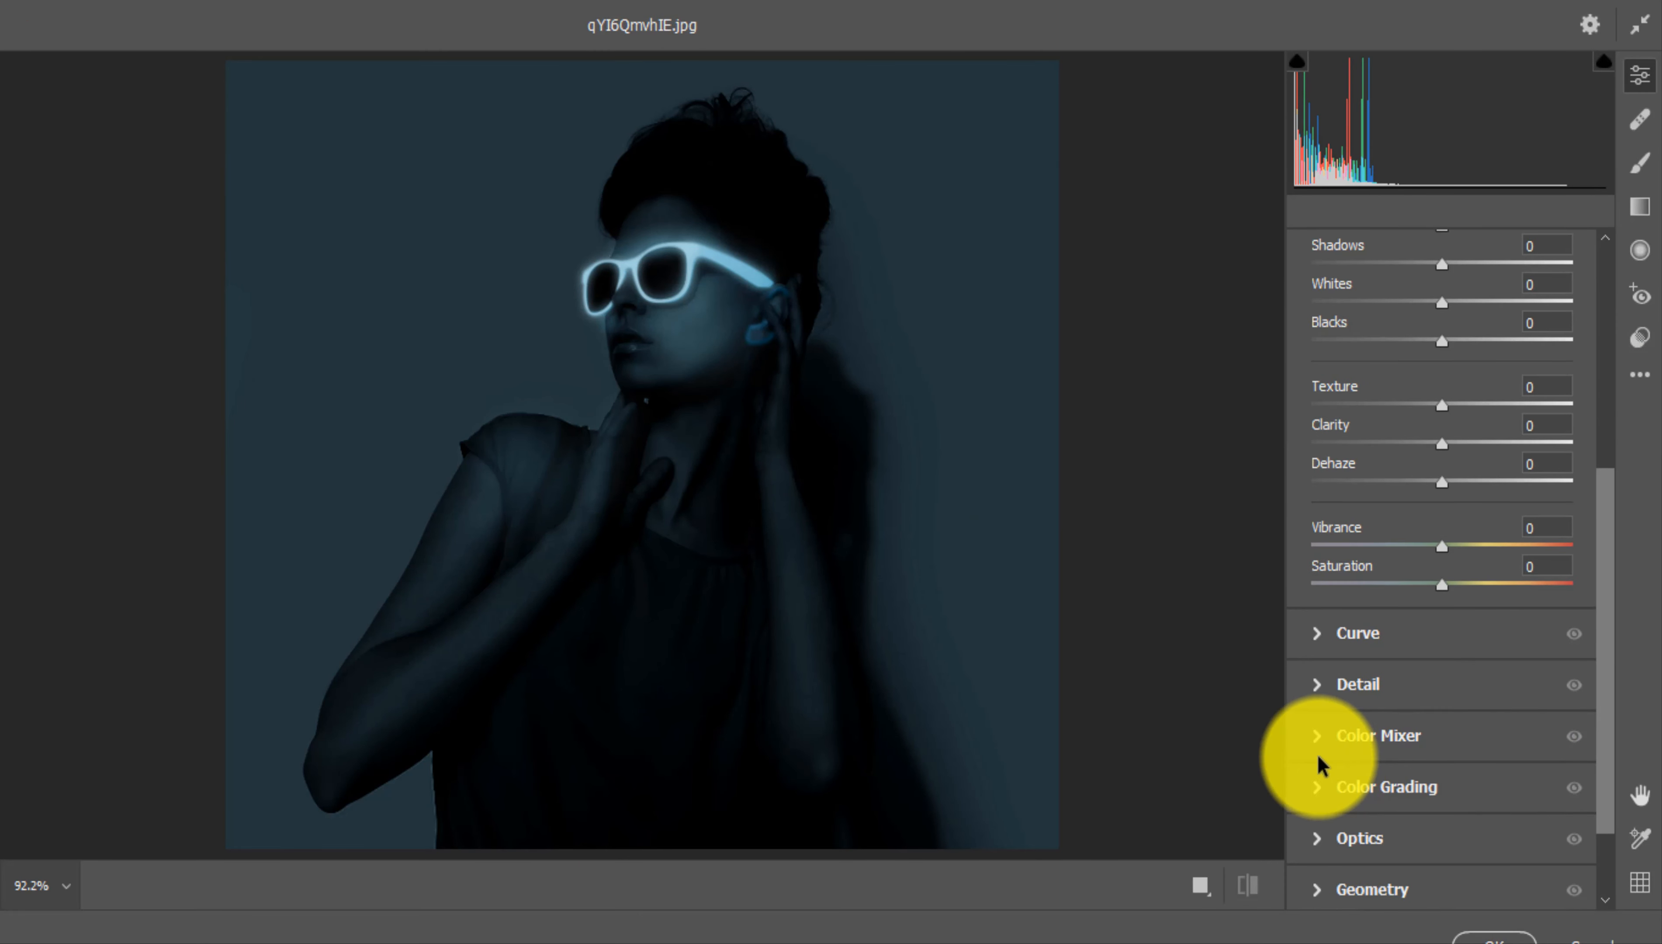
scroll(1352, 541, "up", 4)
scroll(1457, 455, "up", 2)
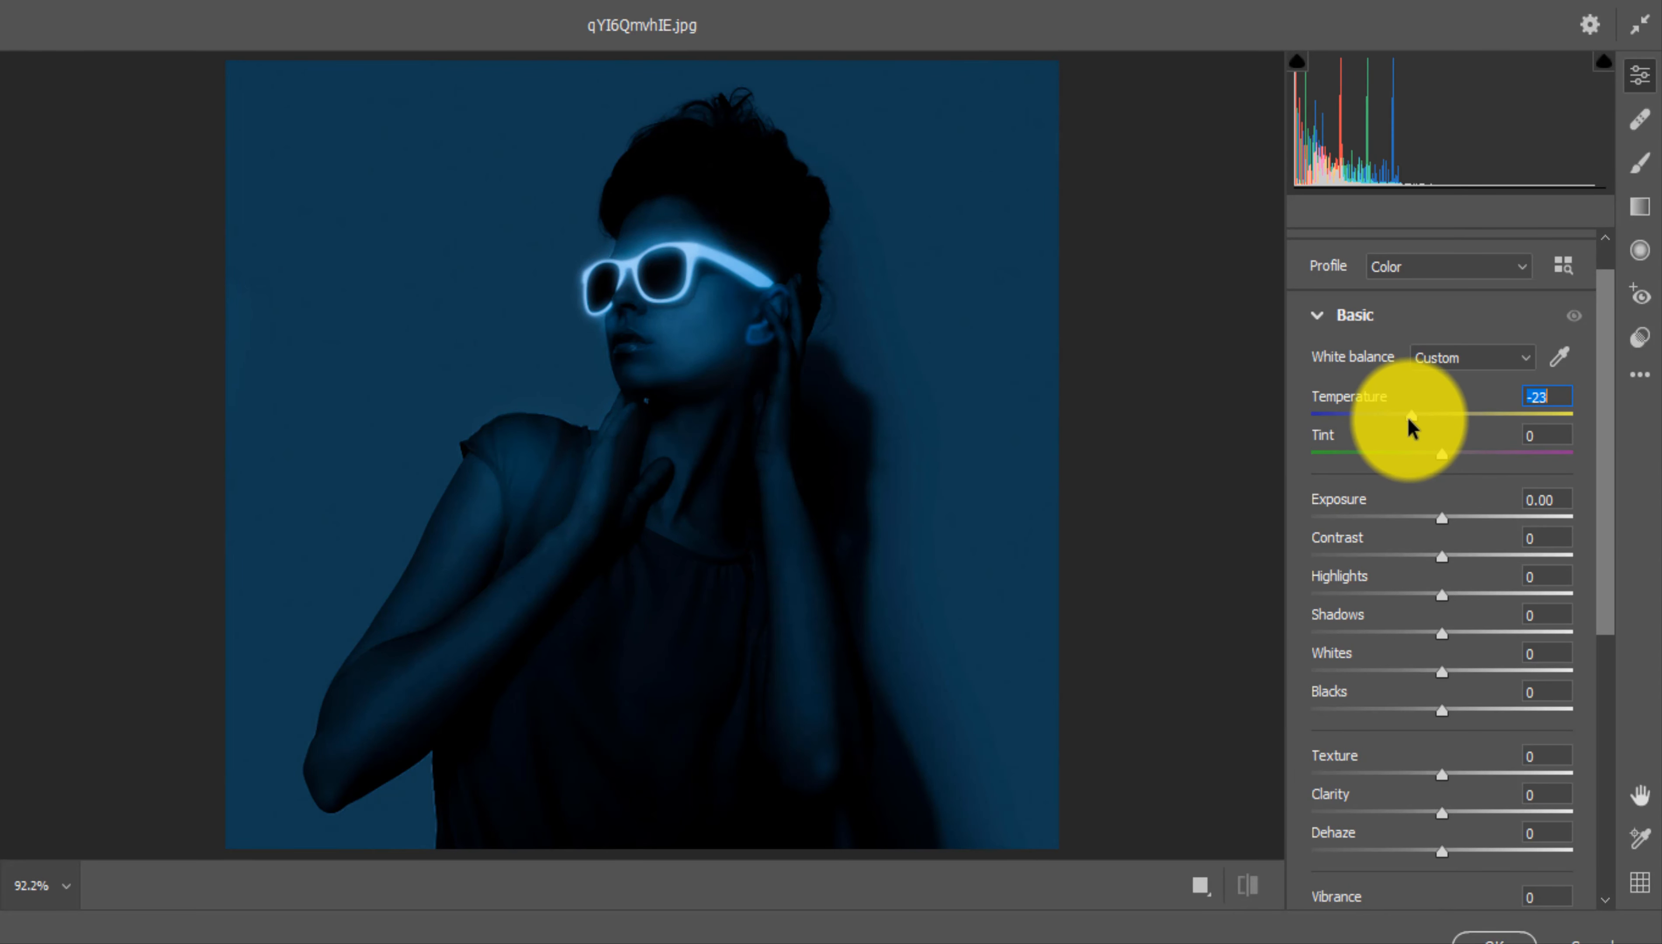
scroll(1439, 594, "down", 4)
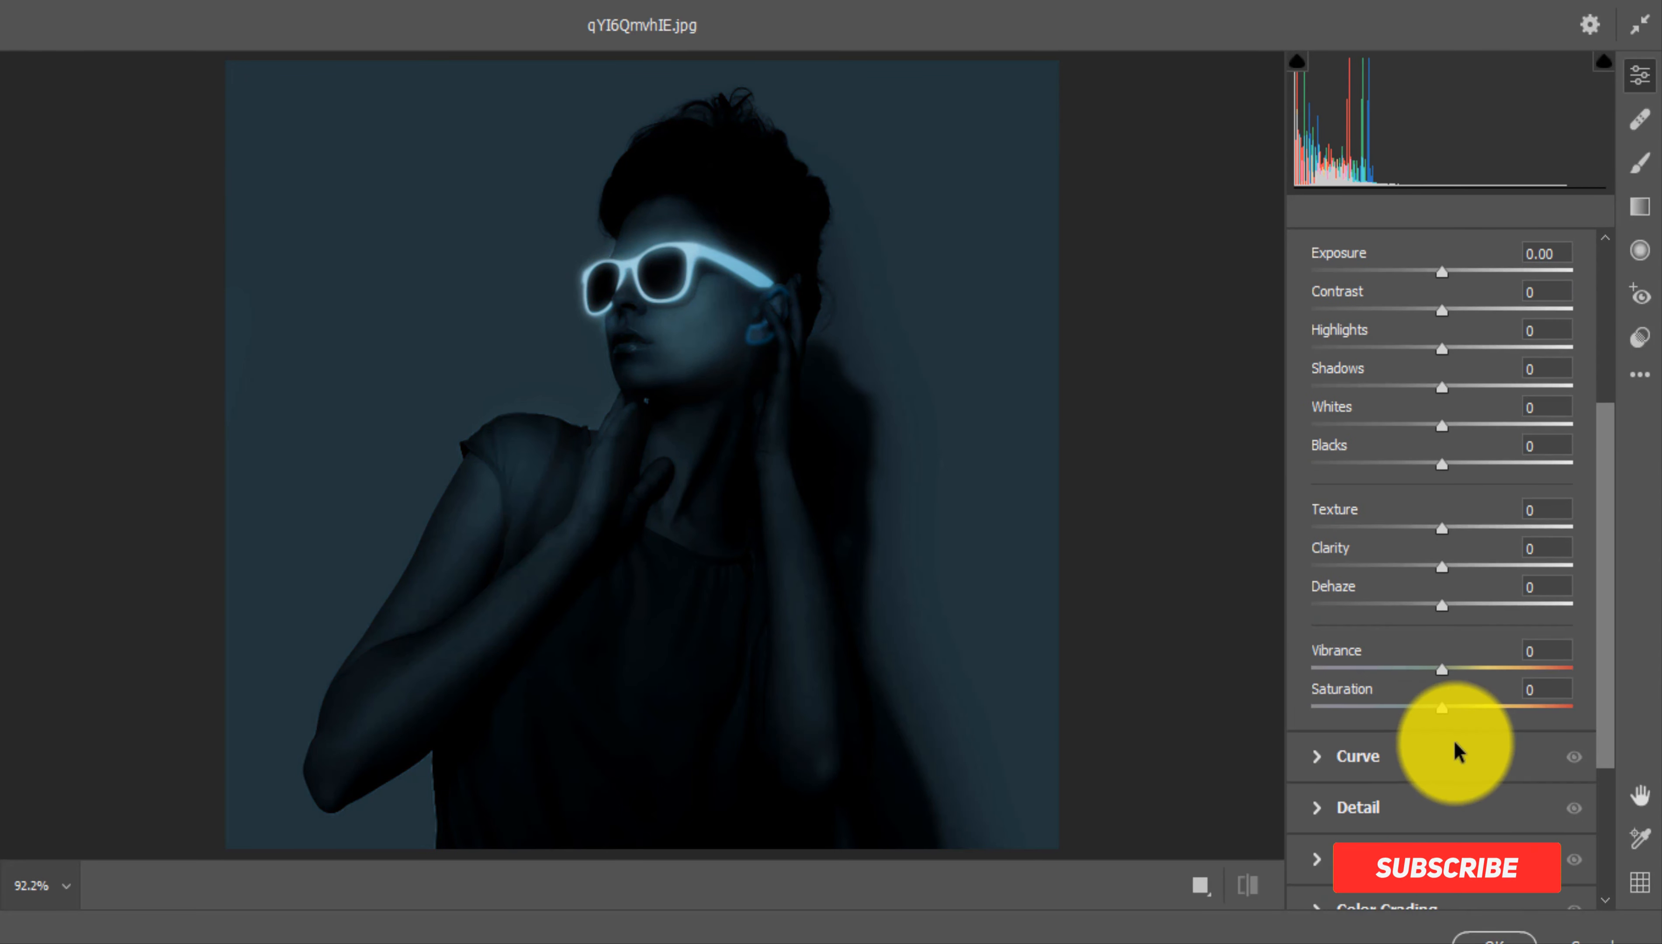
Darken the merged image and deepen its tones with the basic exposure and contrast adjustments
scroll(1436, 558, "up", 4)
left_click_drag(1449, 523, 1504, 567)
Color-grade the midtones blue with hue 240, saturation 100 and luminance 94
scroll(1447, 768, "down", 6)
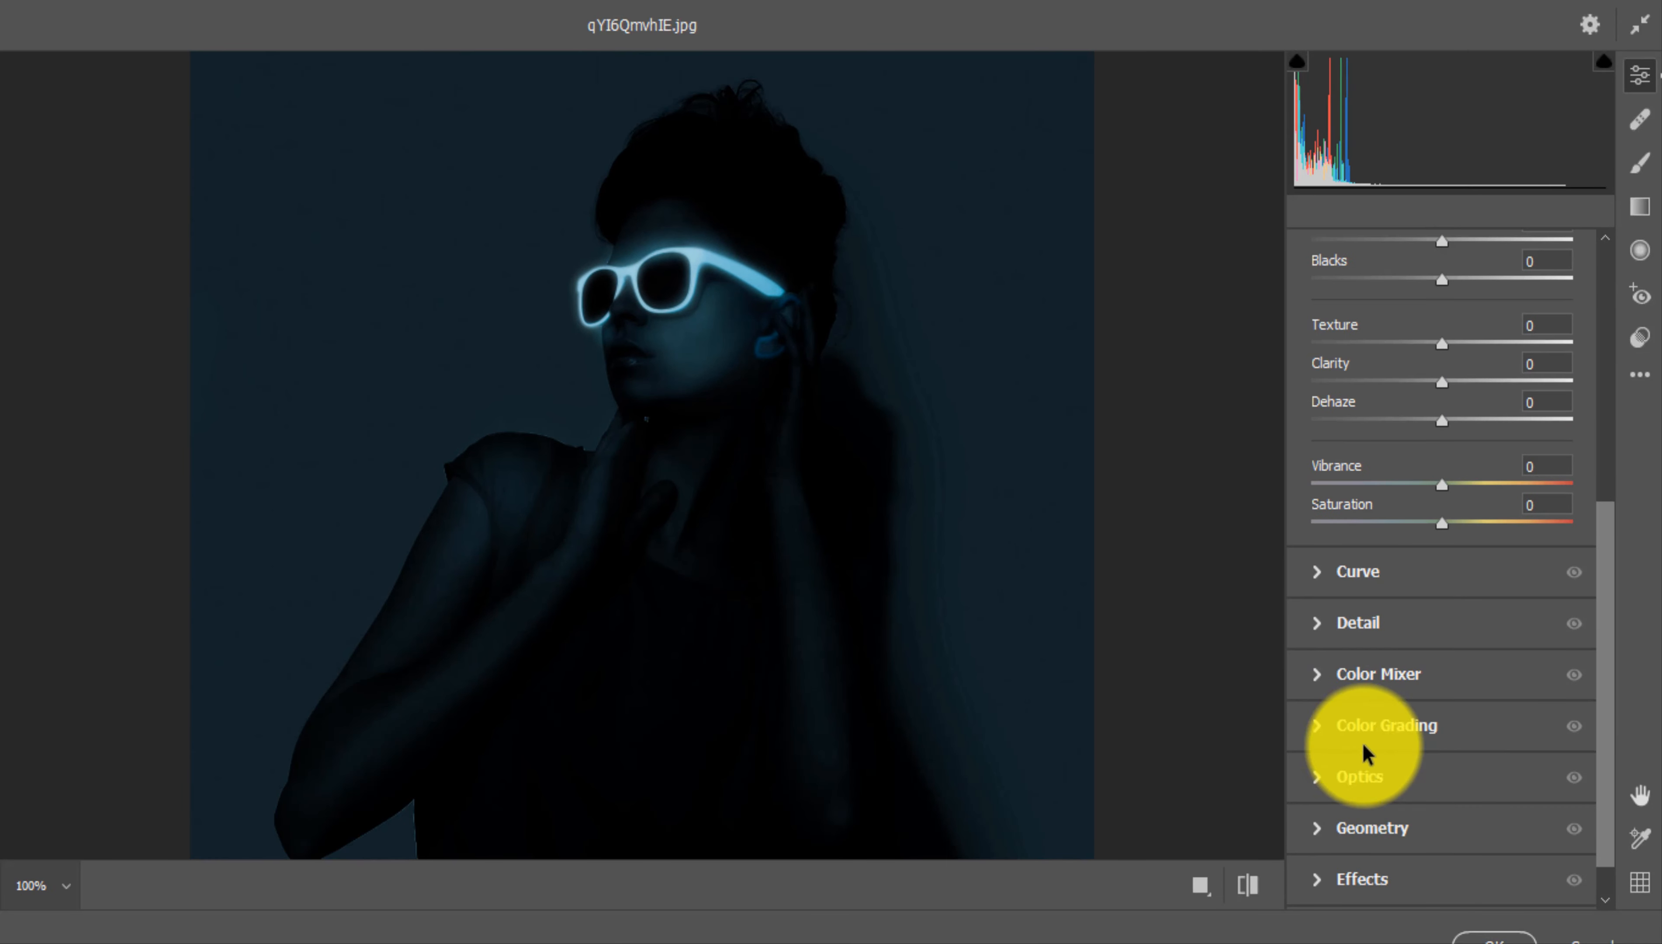
left_click(1320, 722)
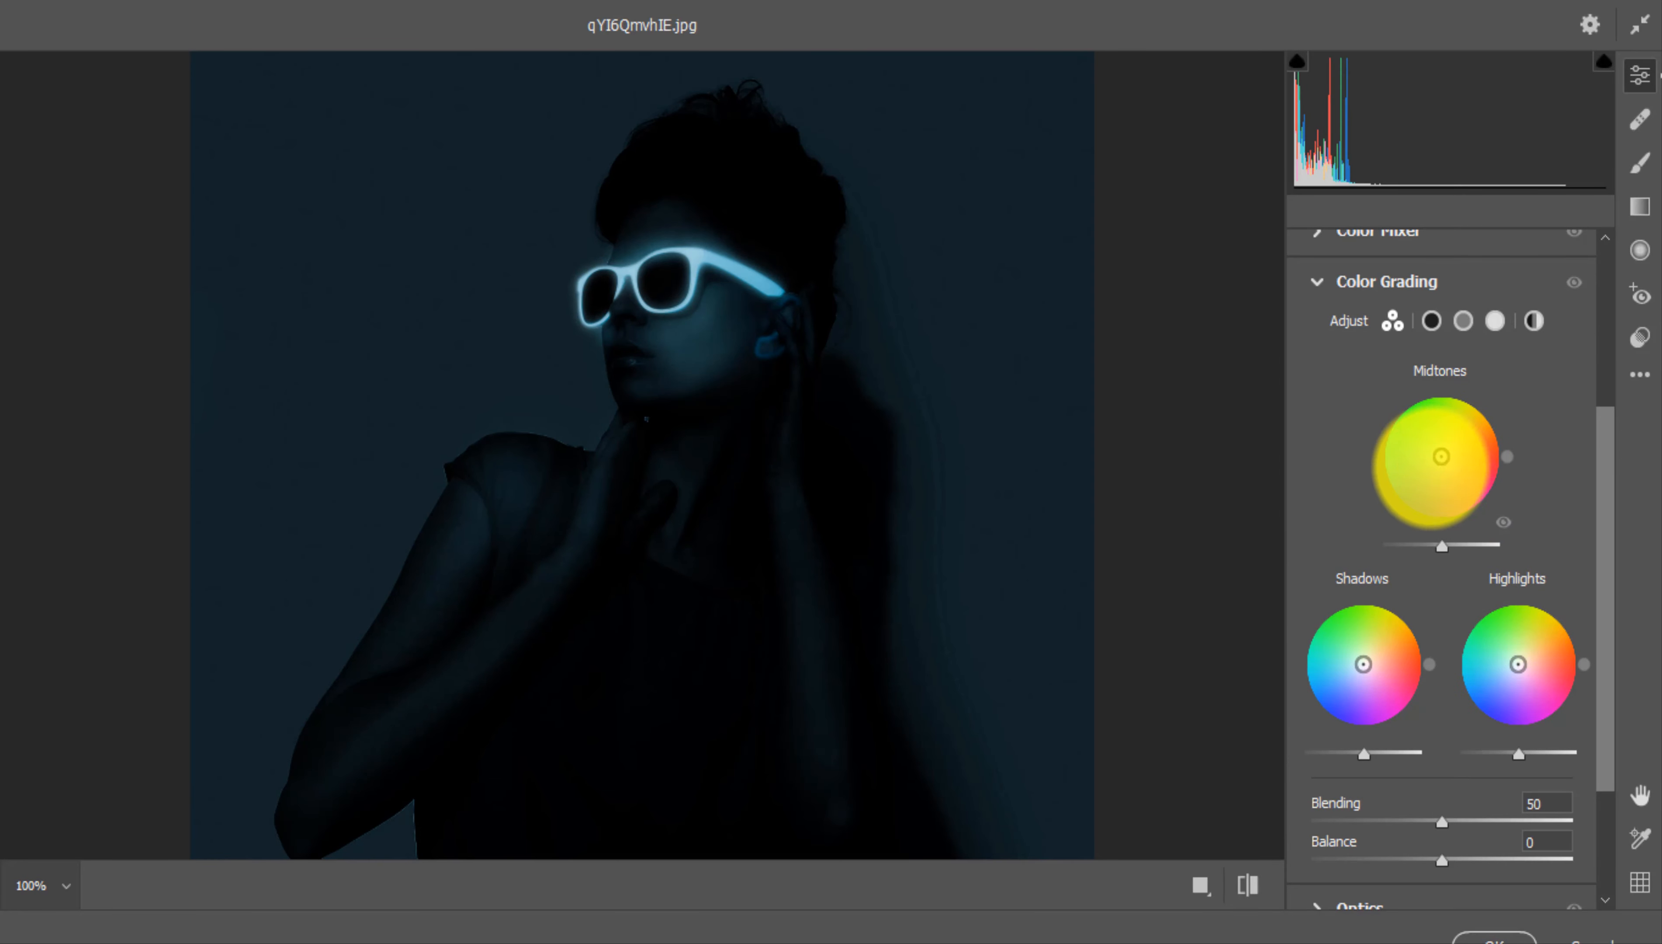
left_click_drag(1441, 456, 1402, 485)
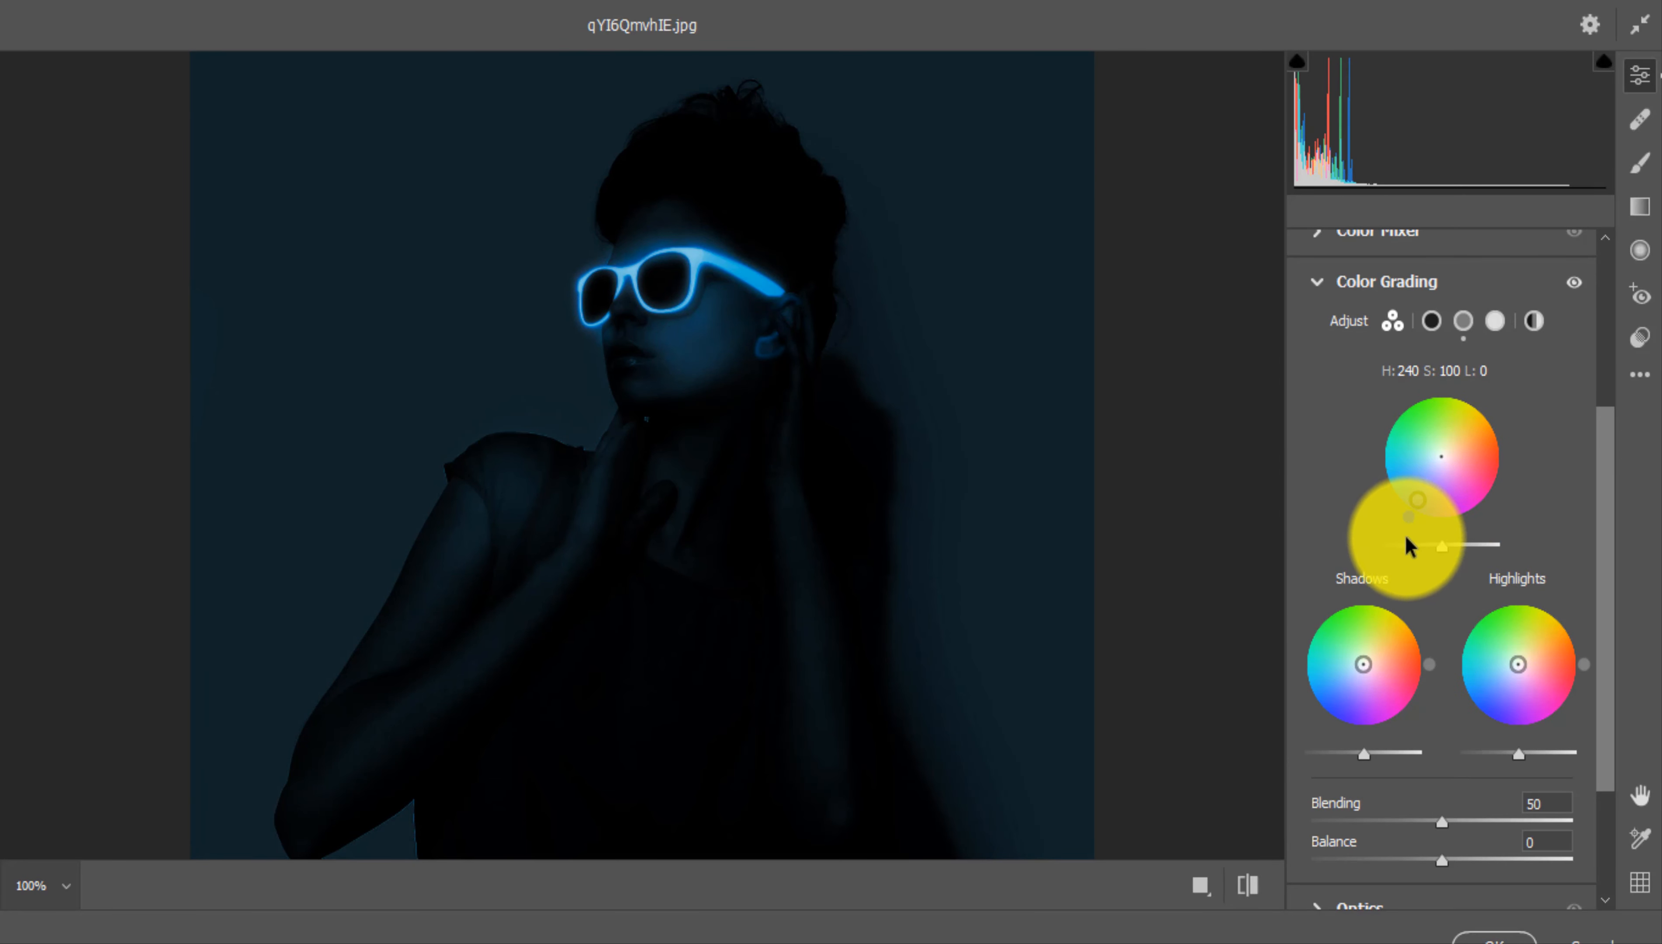
left_click_drag(1409, 544, 1409, 544)
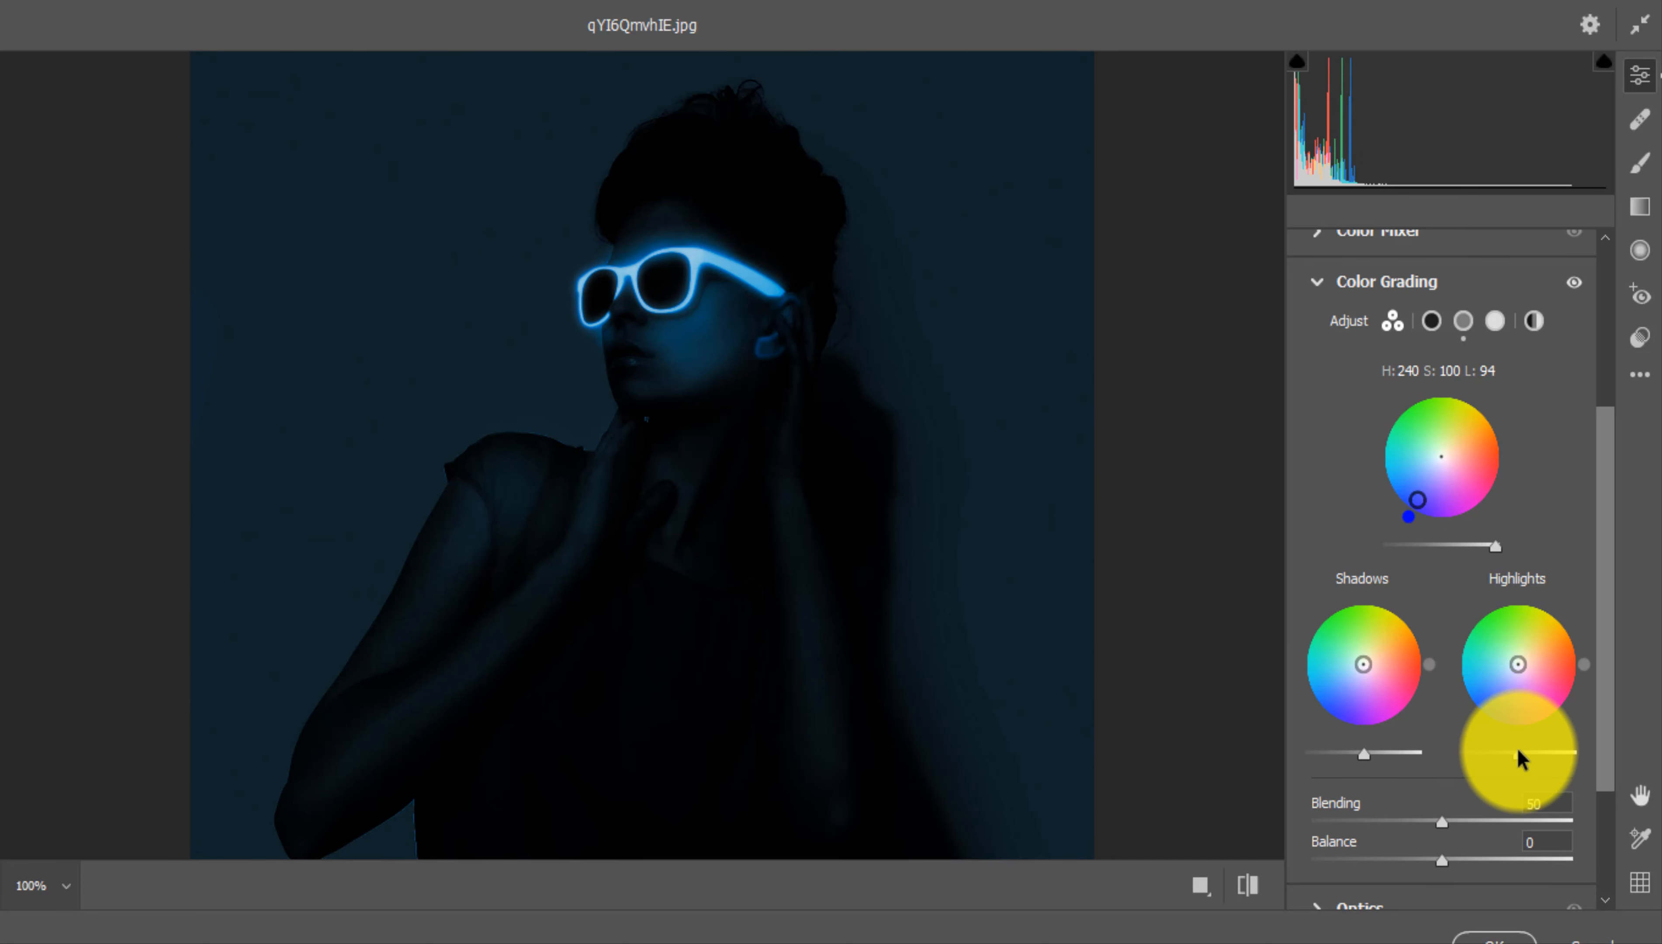
Color-grade the highlights blue with hue 235, saturation 88 and luminance -14, and apply the Camera Raw Filter
left_click_drag(1529, 679, 1495, 703)
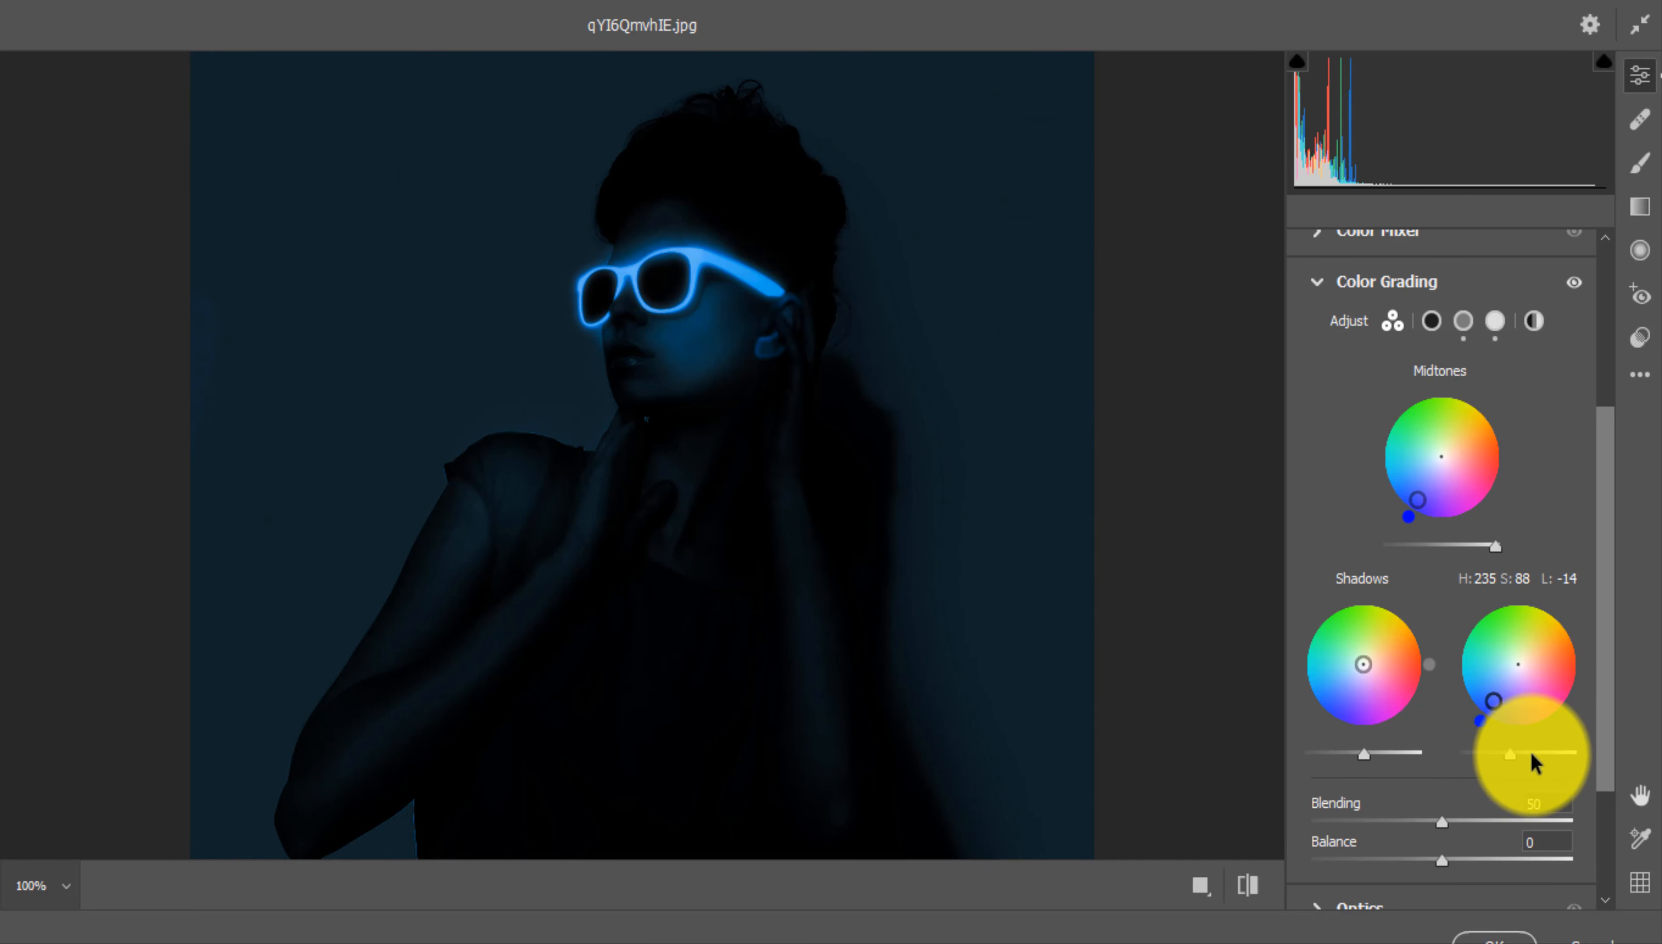
left_click(1494, 937)
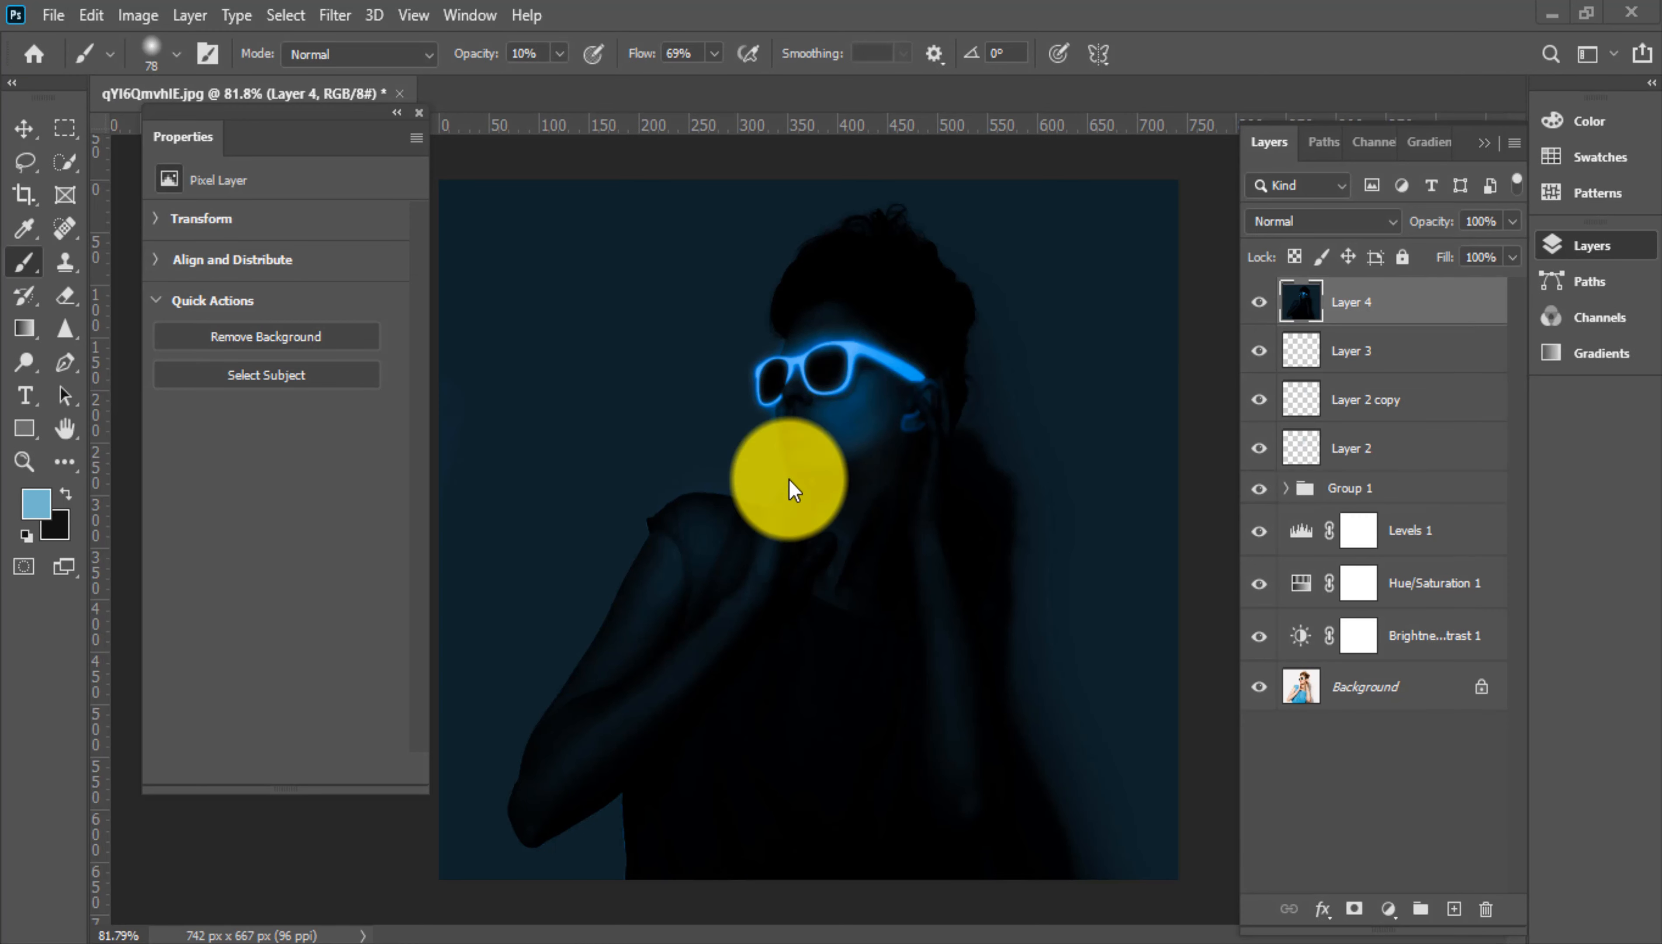
scroll(851, 485, "down", 4)
scroll(942, 489, "up", 2)
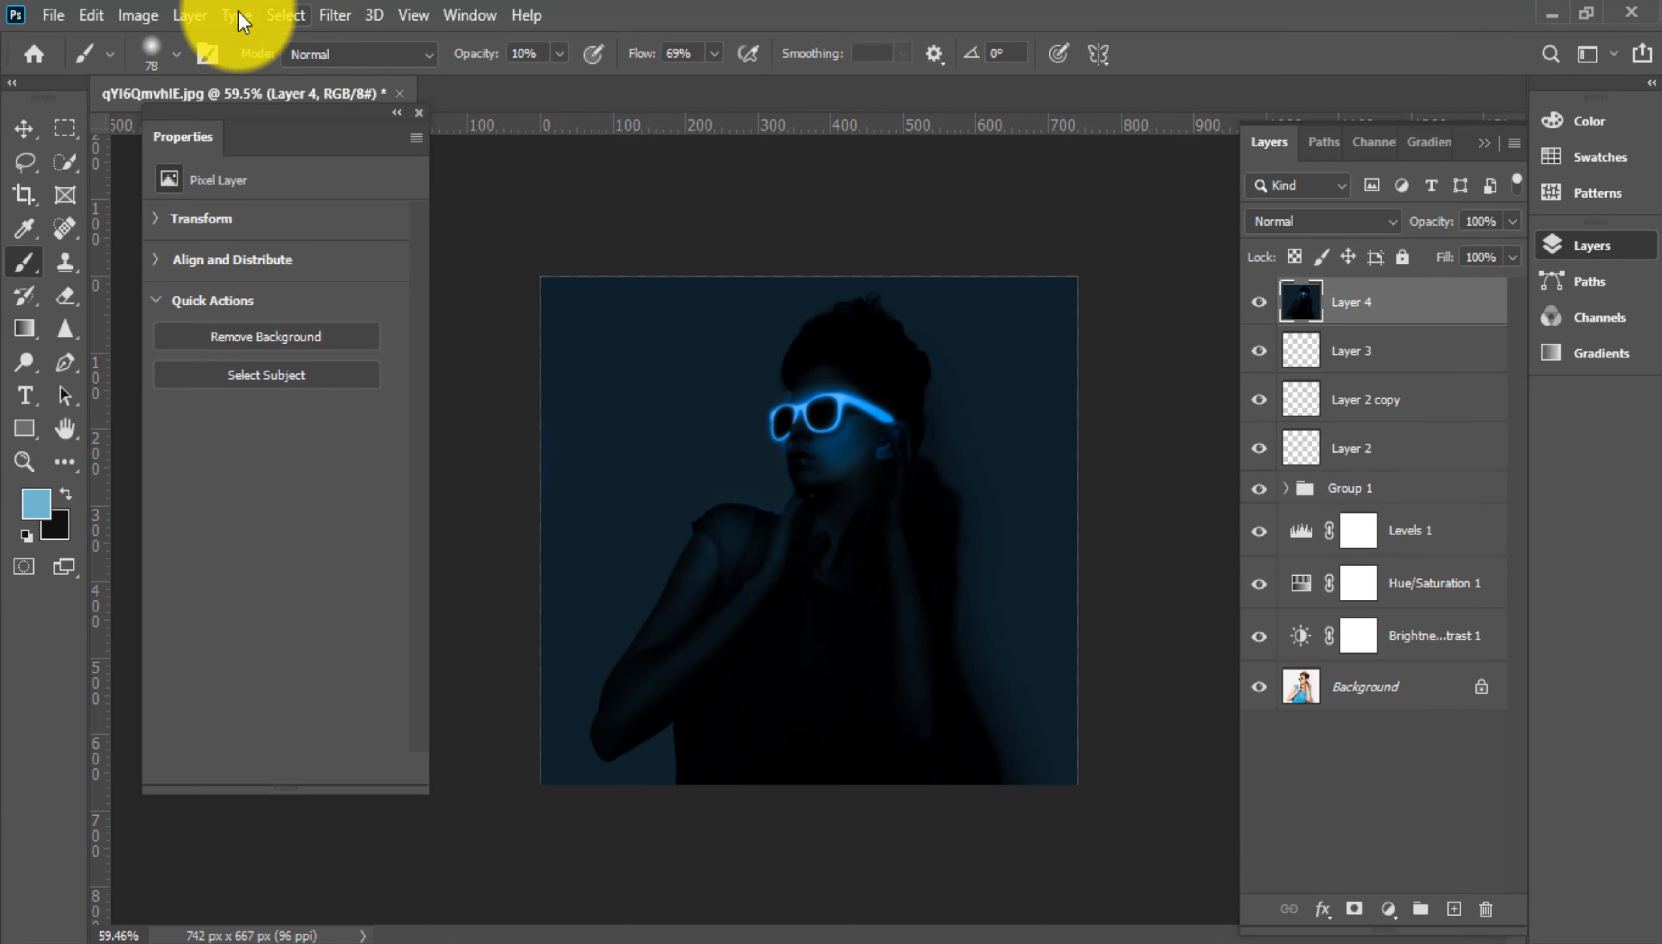